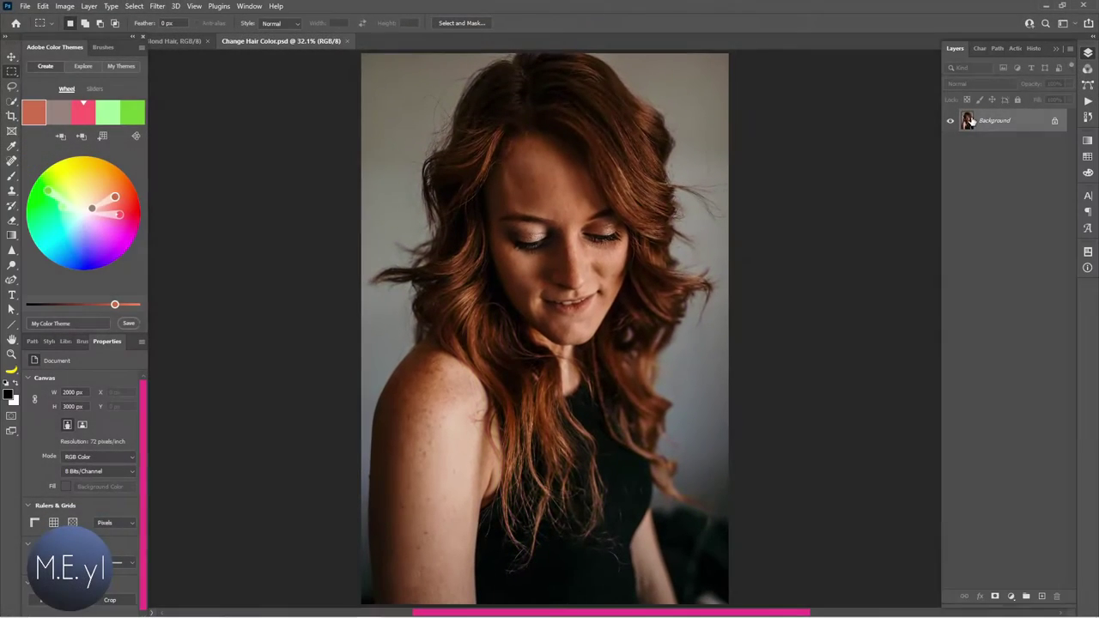
Add an empty Layer 1 and spot-heal the stray hairs on both sides of the head.
key("shift+ctrl+n")
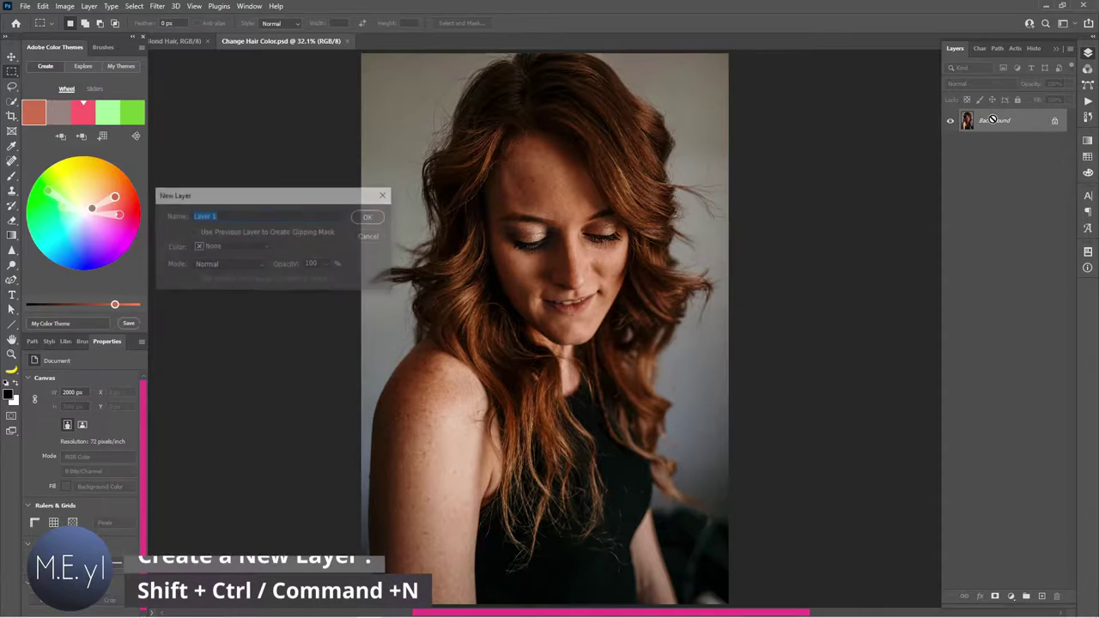
left_click(365, 220)
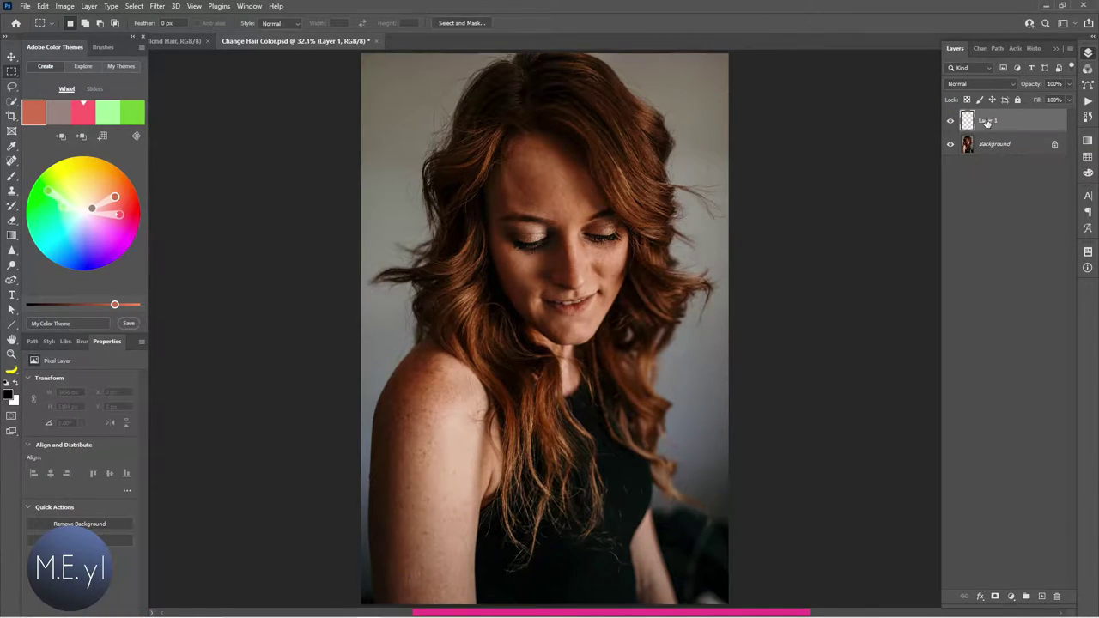
left_click(15, 164)
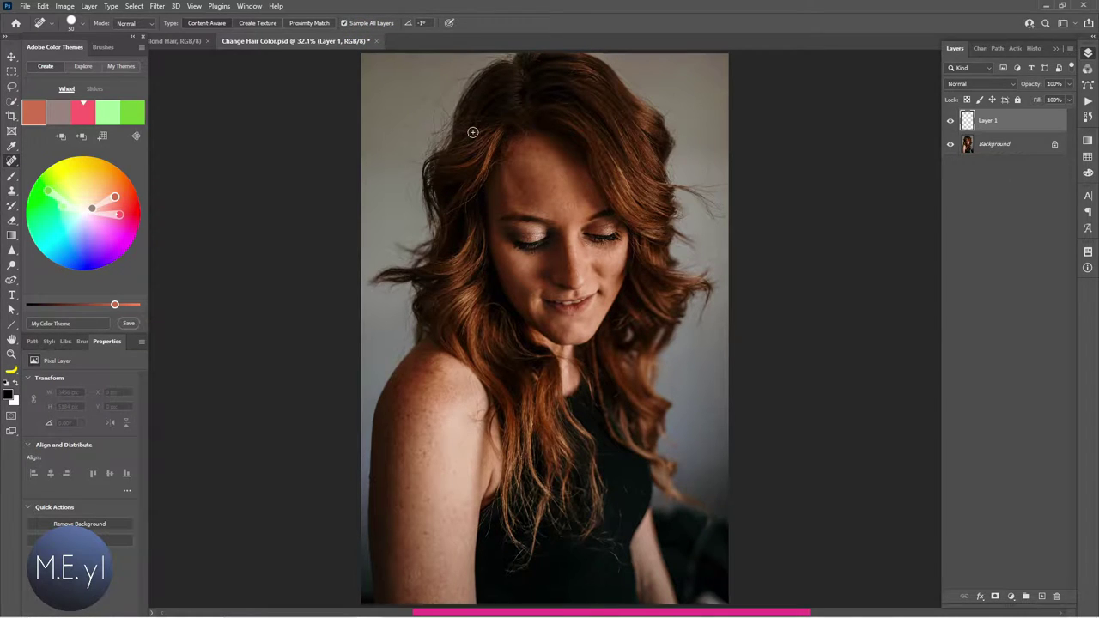
scroll(473, 133, "up", 5)
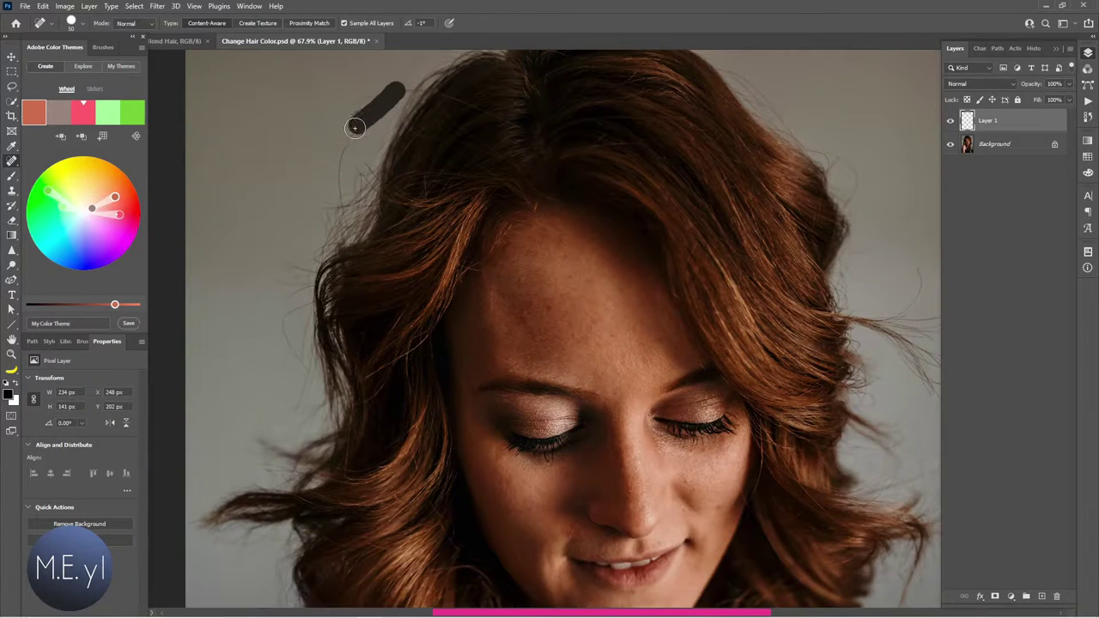
mouse_move(392, 86)
left_mouse_down()
mouse_move(332, 196)
mouse_move(300, 223)
left_mouse_up()
left_click_drag(319, 265, 321, 252)
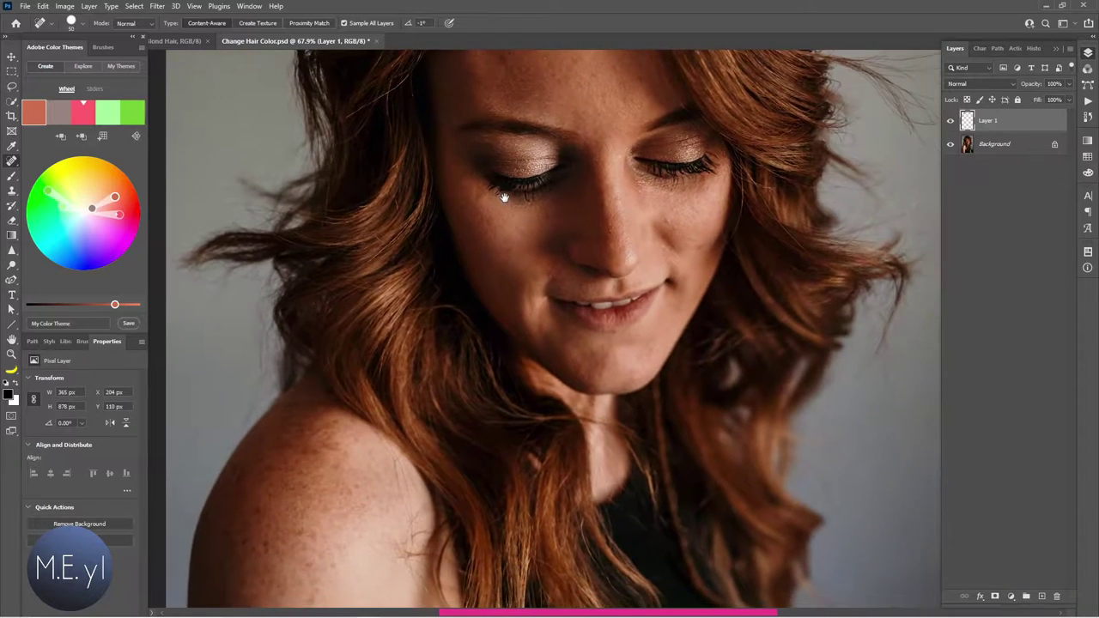
left_click_drag(503, 381, 609, 314)
left_click_drag(743, 127, 723, 180)
left_click(12, 191)
Clone backdrop over the flyaway hairs on the right and upper-left with the Clone Stamp.
right_click(11, 191)
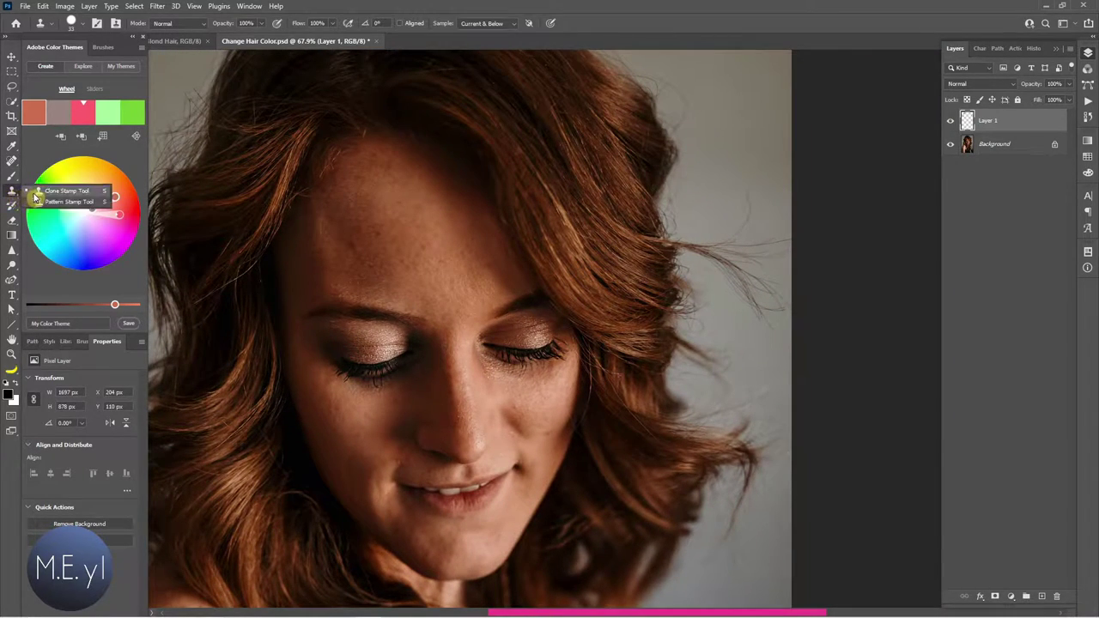
left_click(51, 191)
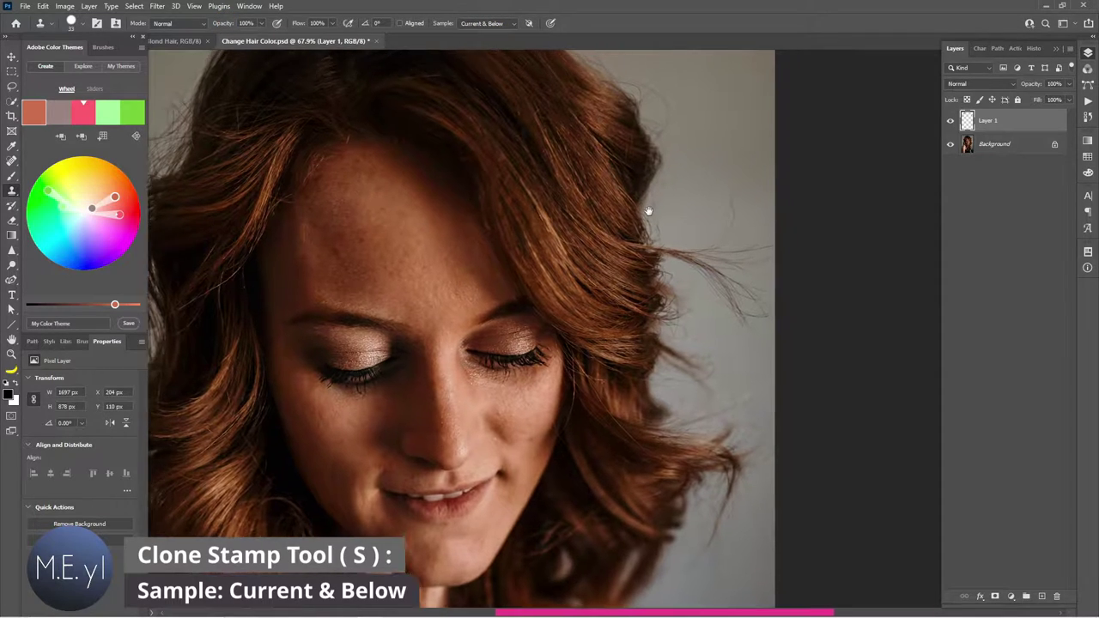
scroll(687, 206, "right", 3)
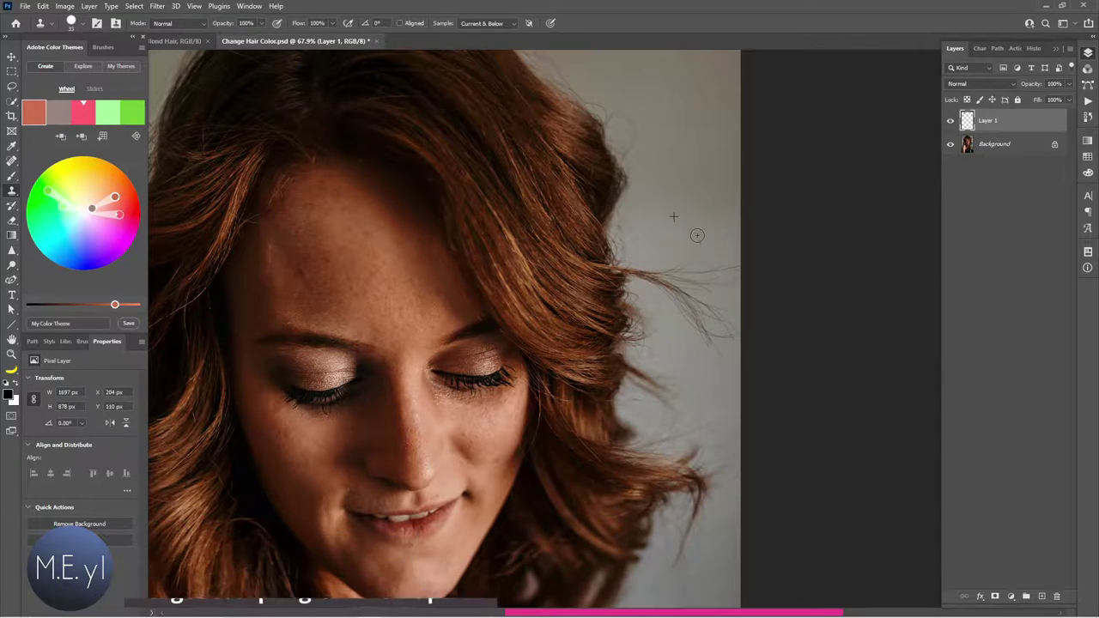
left_click_drag(694, 221, 688, 254)
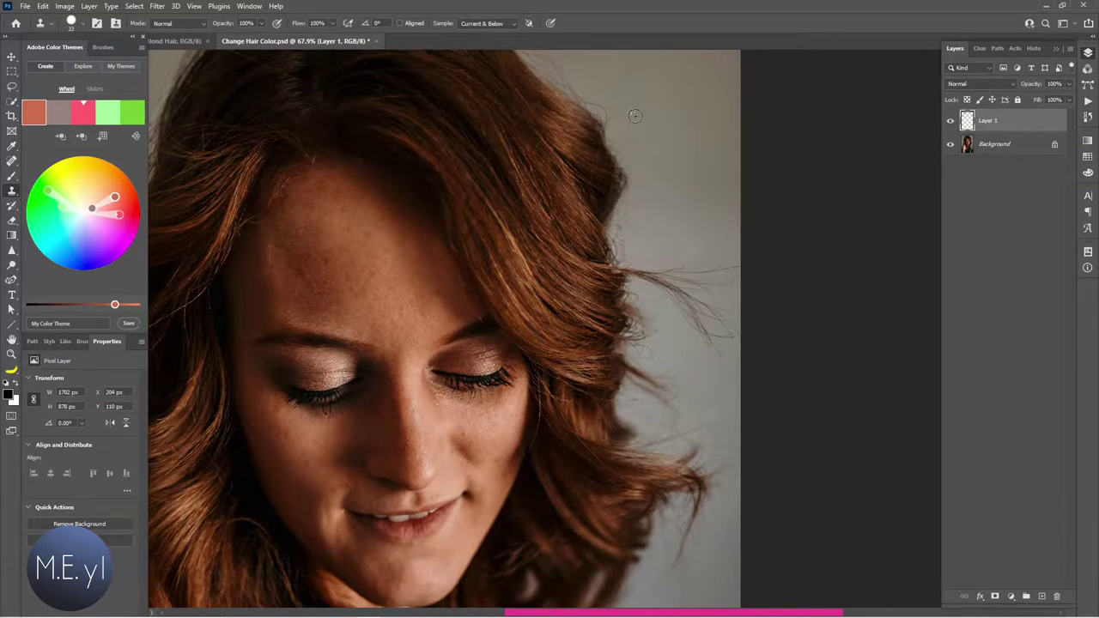
left_click_drag(311, 99, 349, 172)
Spot-heal the strand above the head, then fit the whole portrait on screen.
key("j")
left_click_drag(226, 103, 252, 78)
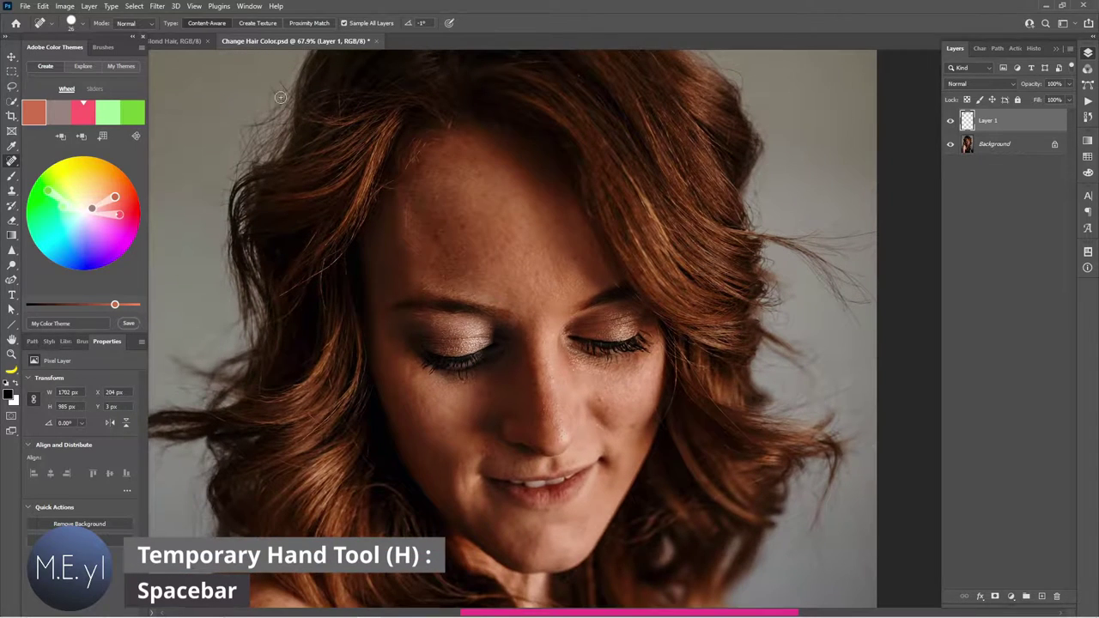
left_click_drag(353, 449, 459, 245)
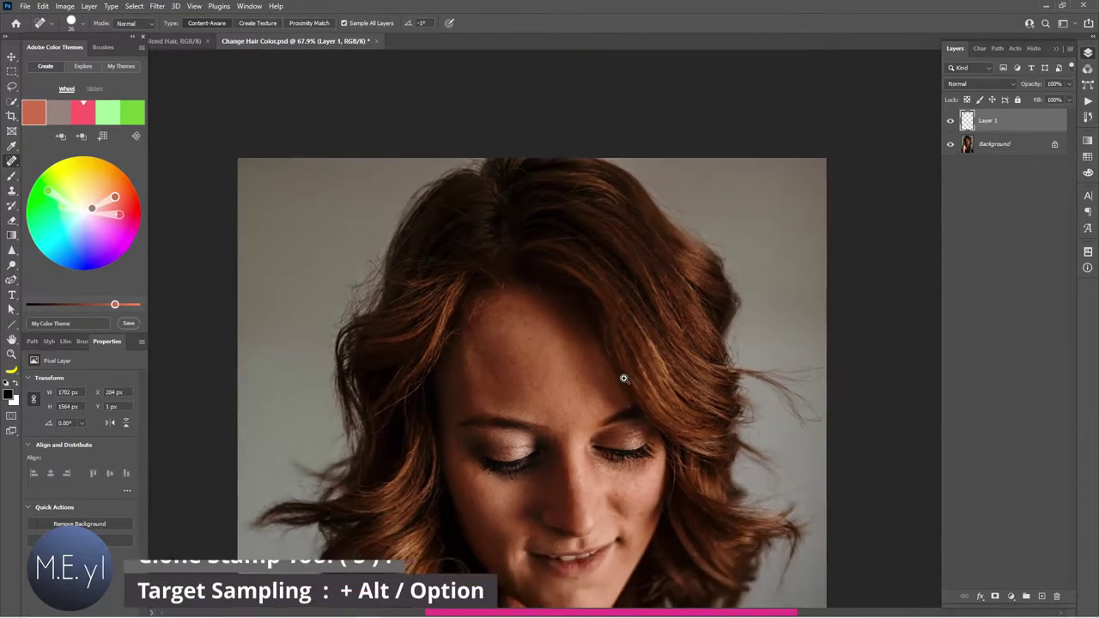
scroll(623, 379, "down", 3)
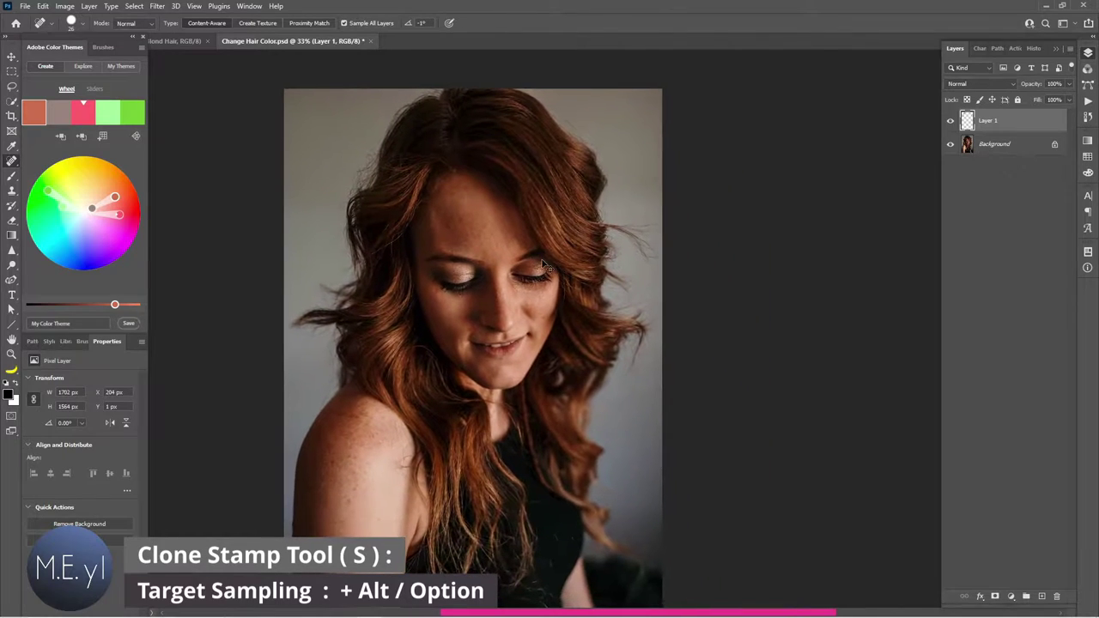
key("ctrl+0")
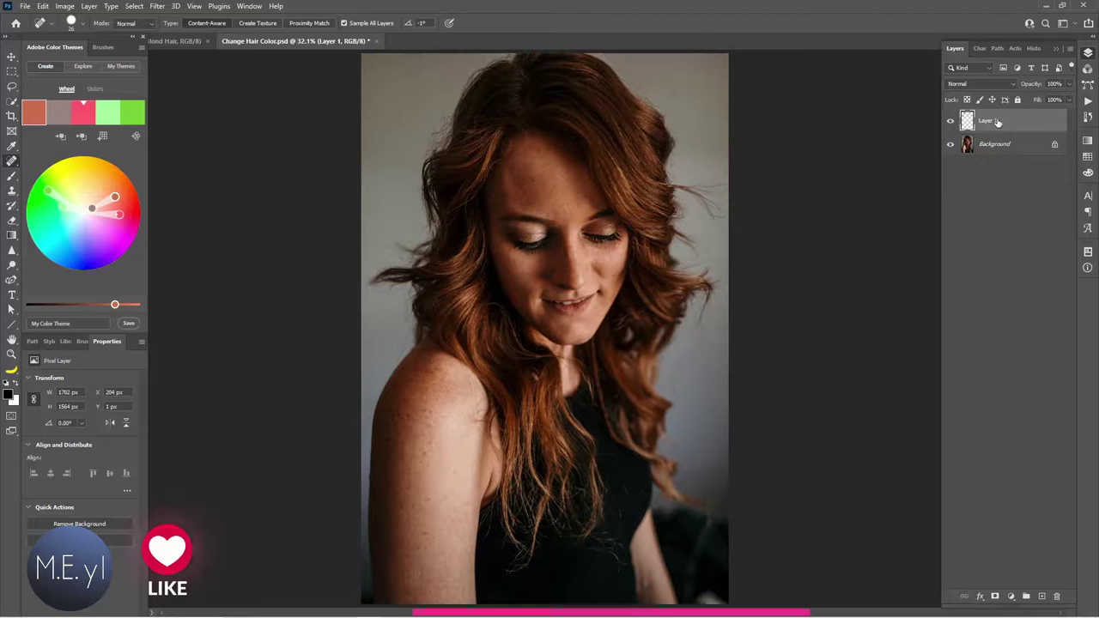
Convert Layer 1 and Background together into one smart object named Layer 1.
left_click(1024, 152, "shift")
right_click(1025, 152)
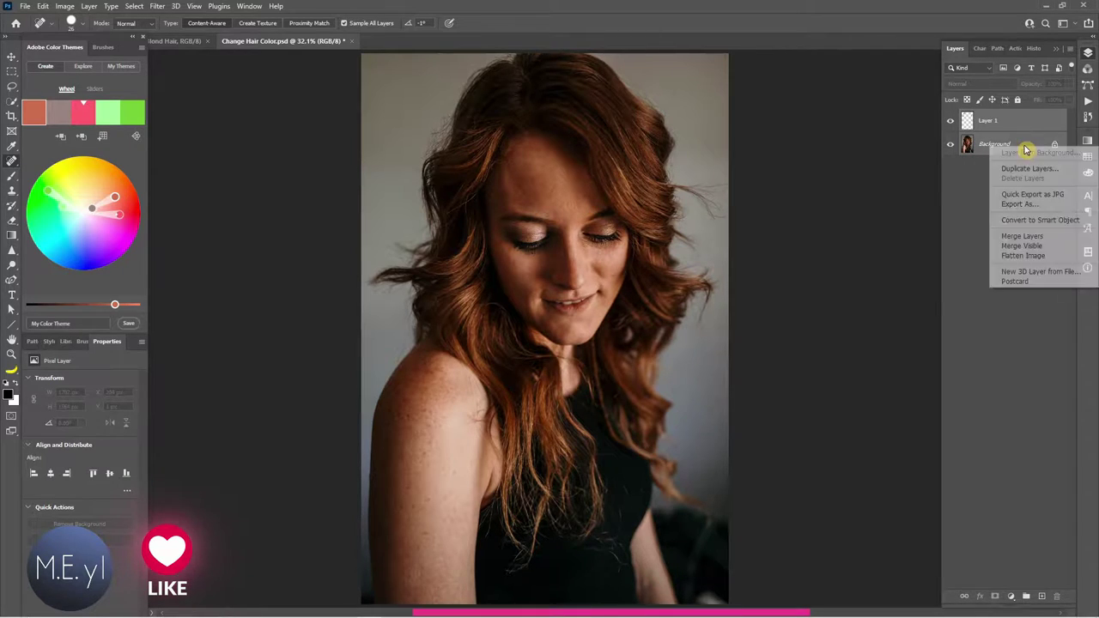
left_click(1045, 220)
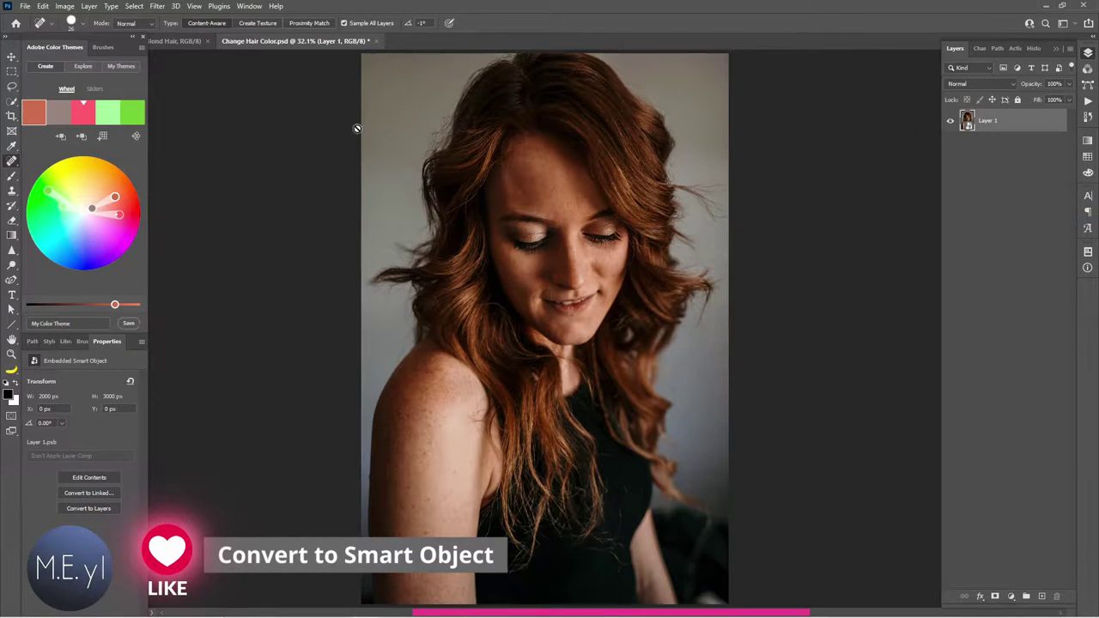
Quick-select the hair with a ~115 px brush, subtracting the right backdrop, face and body.
left_click(11, 101)
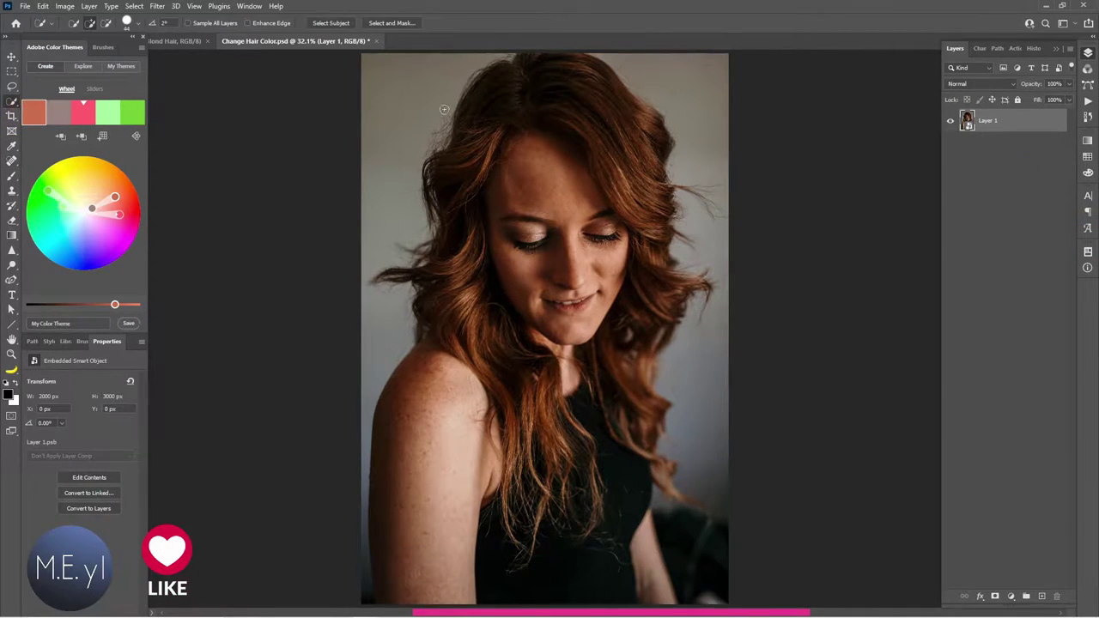
right_click(500, 112, "alt")
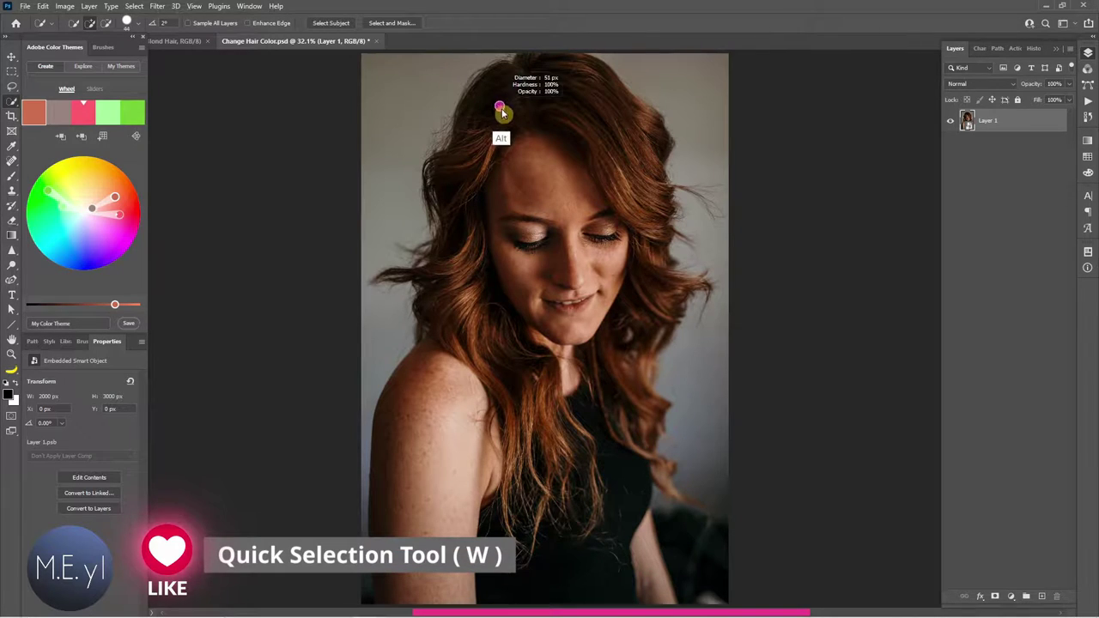
mouse_move(502, 112)
left_mouse_down()
mouse_move(510, 117)
mouse_move(484, 117)
left_mouse_up()
mouse_move(454, 182)
left_mouse_down()
mouse_move(449, 268)
mouse_move(498, 351)
mouse_move(643, 421)
left_mouse_up()
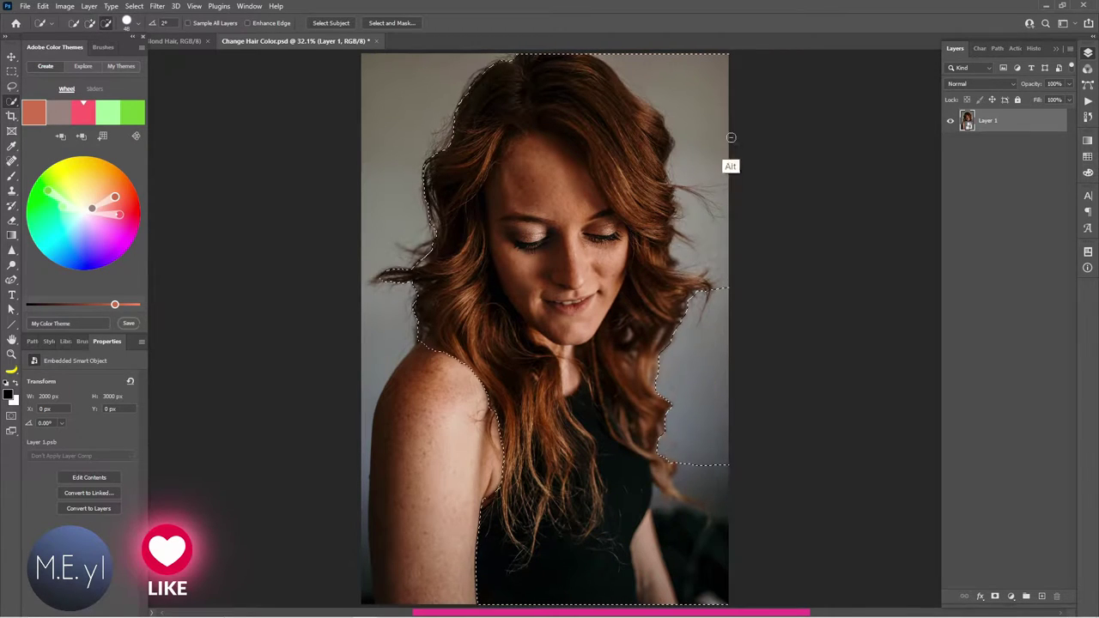
left_click_drag(726, 164, 675, 278)
mouse_move(650, 526)
left_mouse_down()
mouse_move(559, 581)
mouse_move(575, 368)
mouse_move(515, 186)
mouse_move(605, 248)
mouse_move(527, 329)
left_mouse_up()
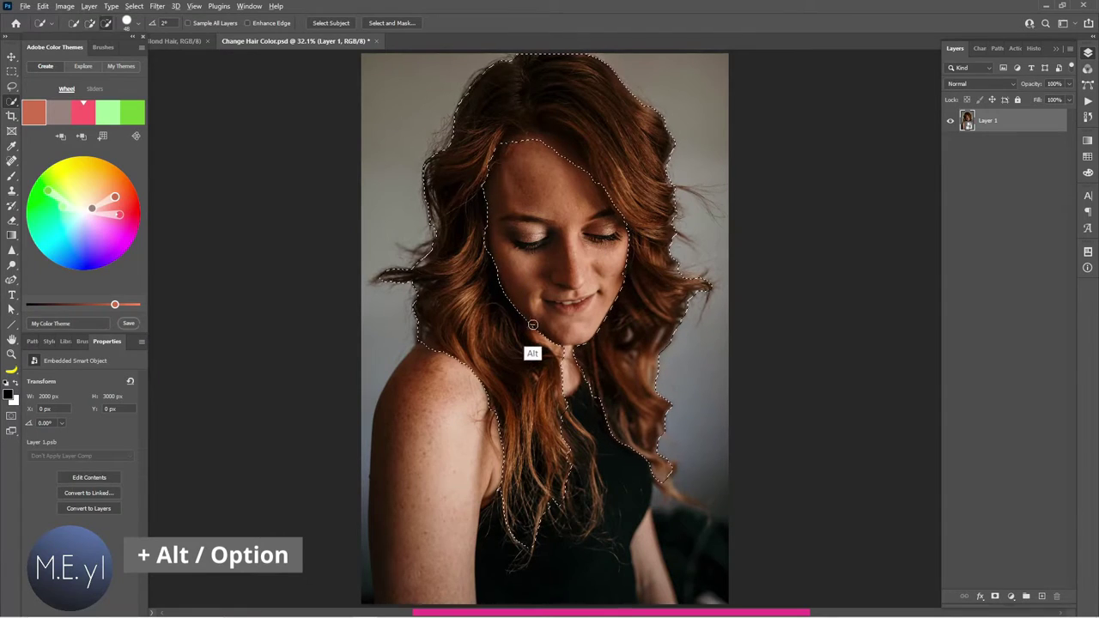
Zoom in and trim the selection near the left shoulder and between the lower strands.
left_click(576, 440, "ctrl")
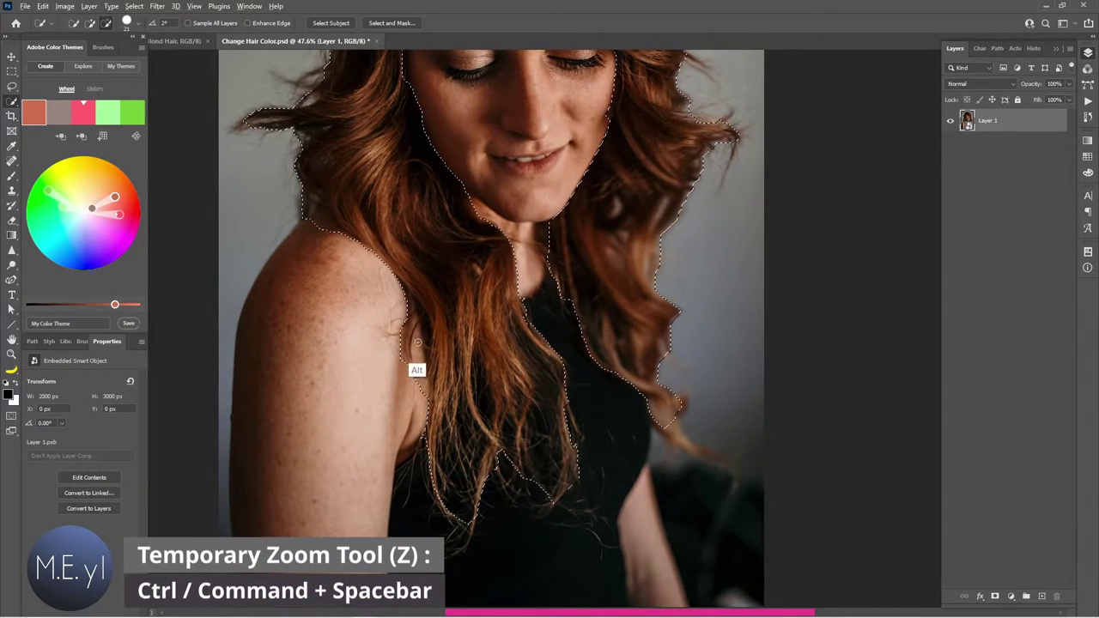
left_click_drag(415, 369, 420, 393)
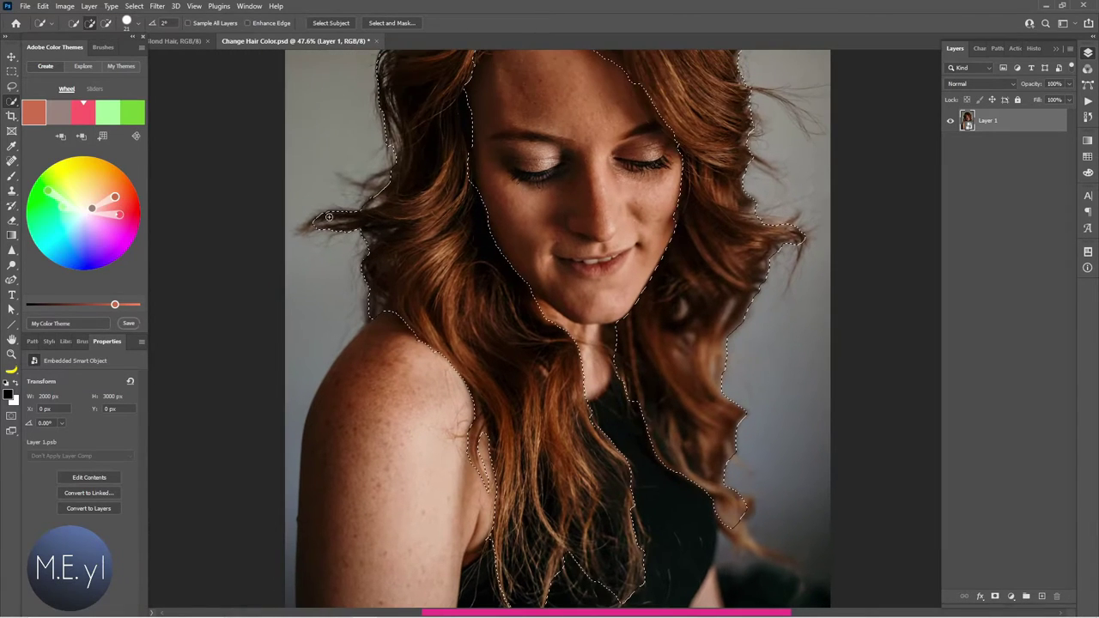
left_click_drag(317, 101, 384, 197)
left_click_drag(658, 282, 572, 327)
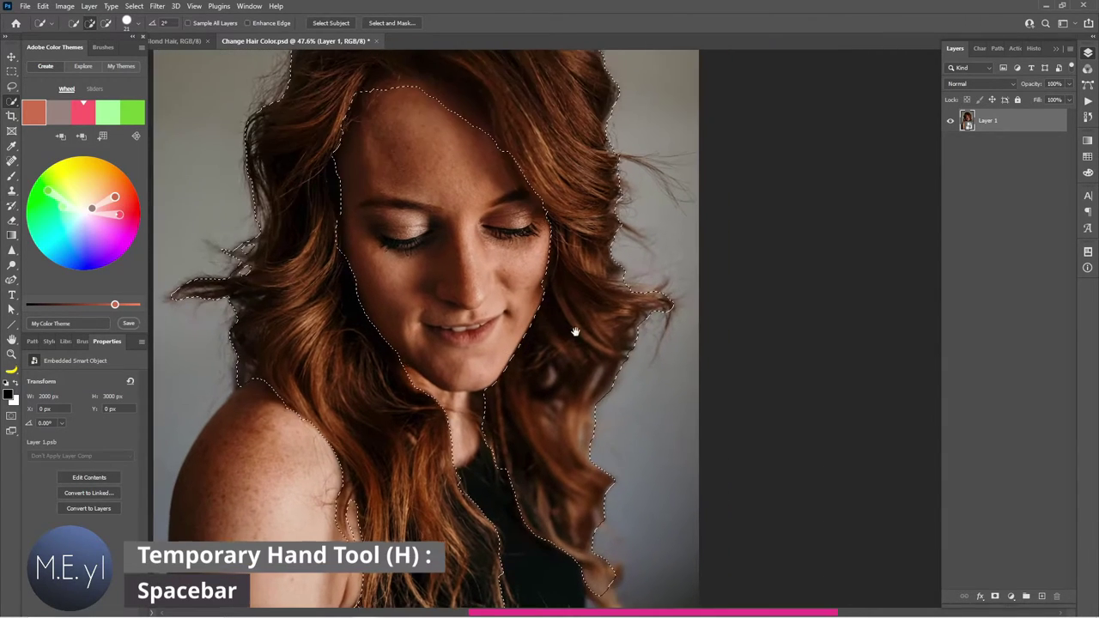
left_click_drag(623, 225, 606, 247)
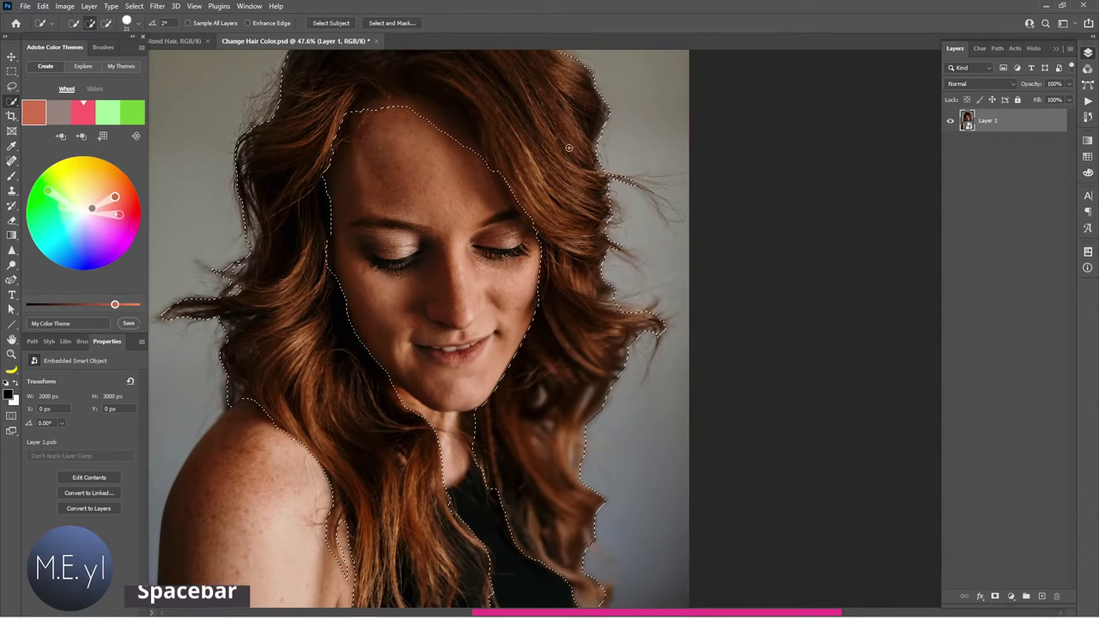
left_click_drag(541, 305, 557, 353)
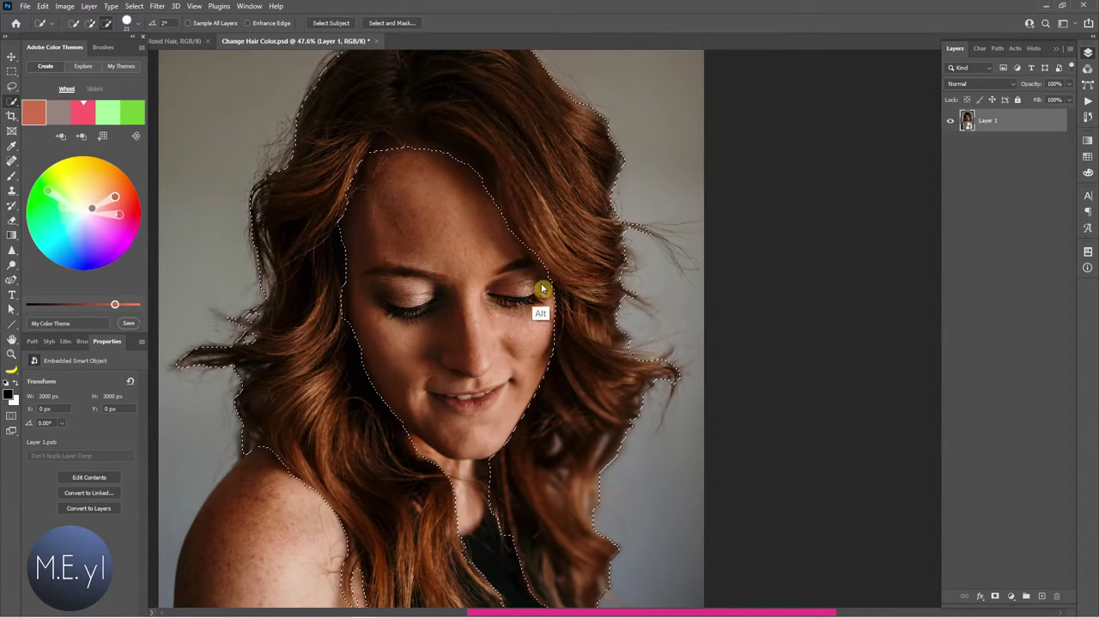
left_click_drag(585, 358, 601, 282)
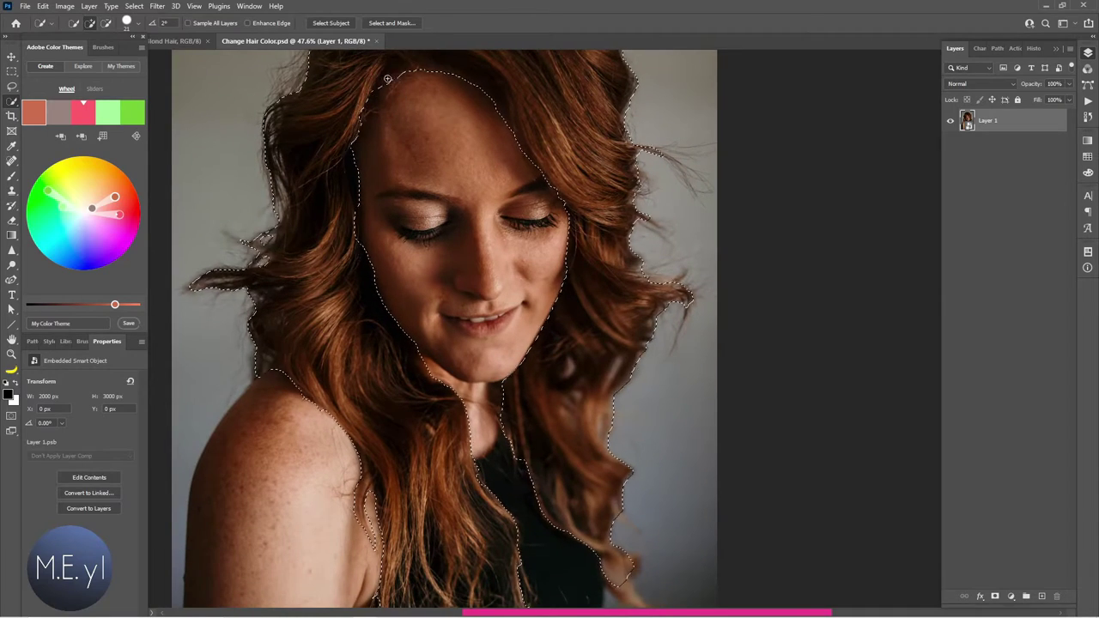
scroll(645, 364, "down", 1)
scroll(443, 438, "down", 3)
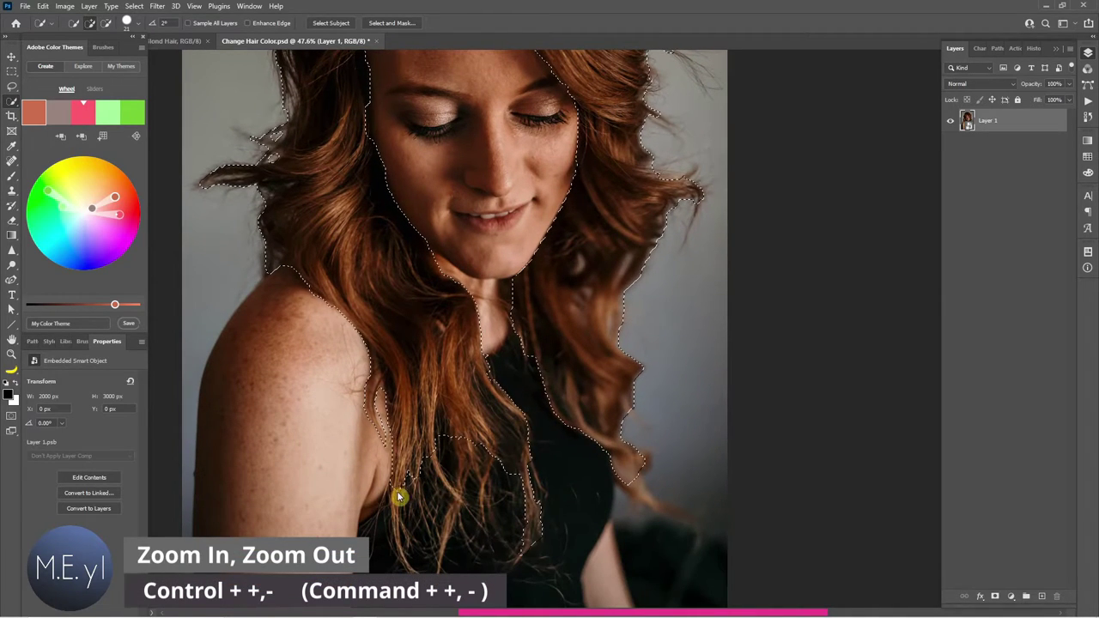
mouse_move(400, 498)
left_mouse_down()
mouse_move(451, 490)
mouse_move(481, 400)
left_mouse_up()
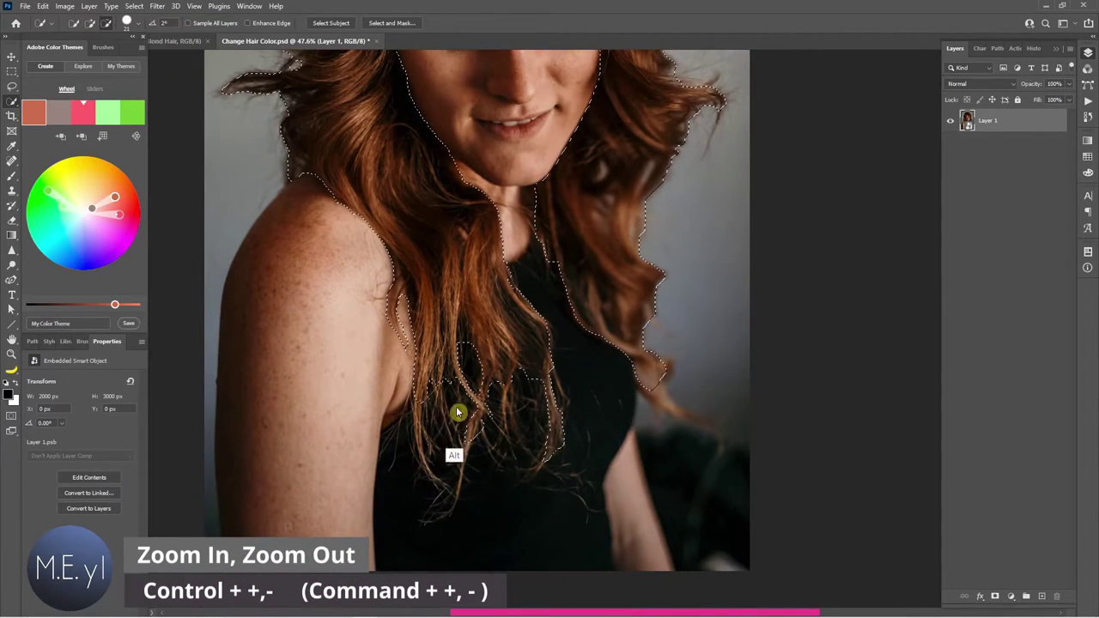
scroll(593, 463, "down", 2)
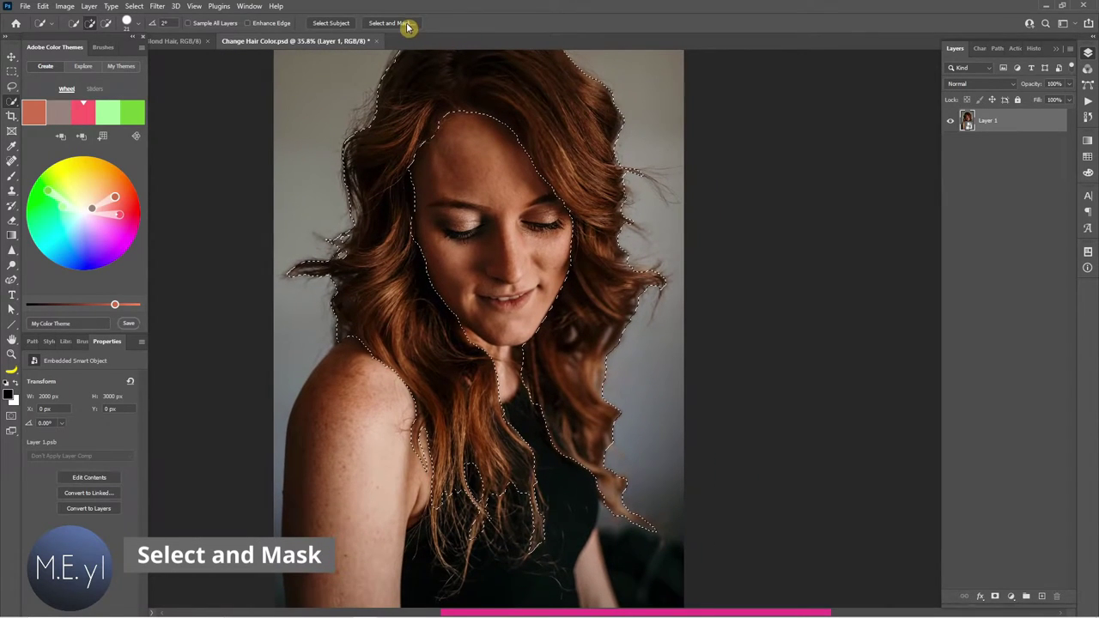
In Select and Mask, refine the left, right and lower hair edges with the Refine Edge Brush.
left_click(407, 26)
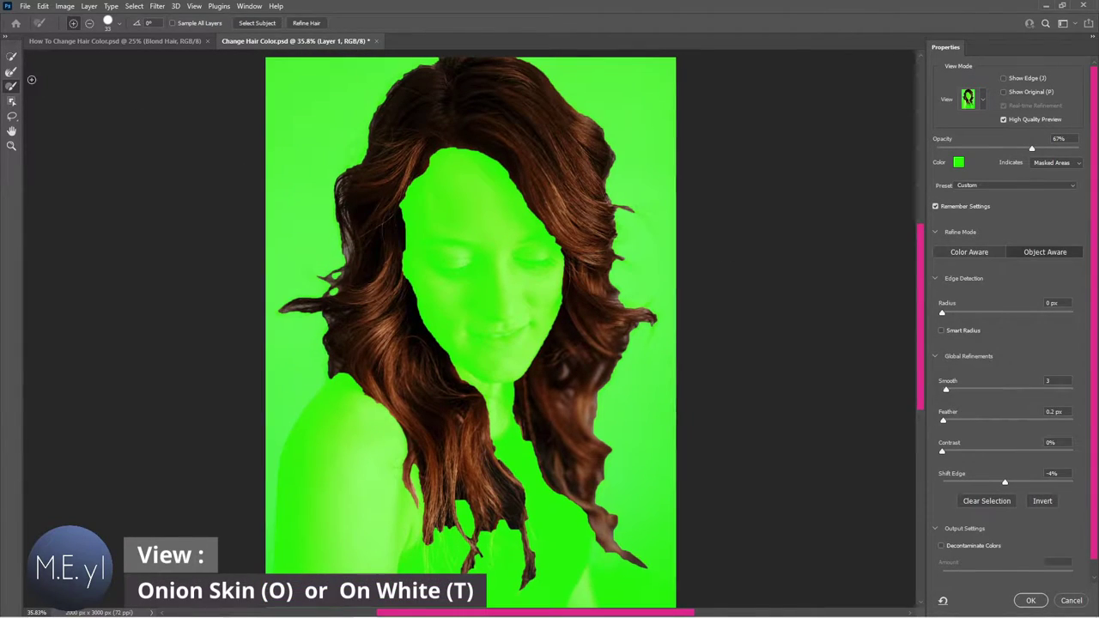
left_click(12, 72)
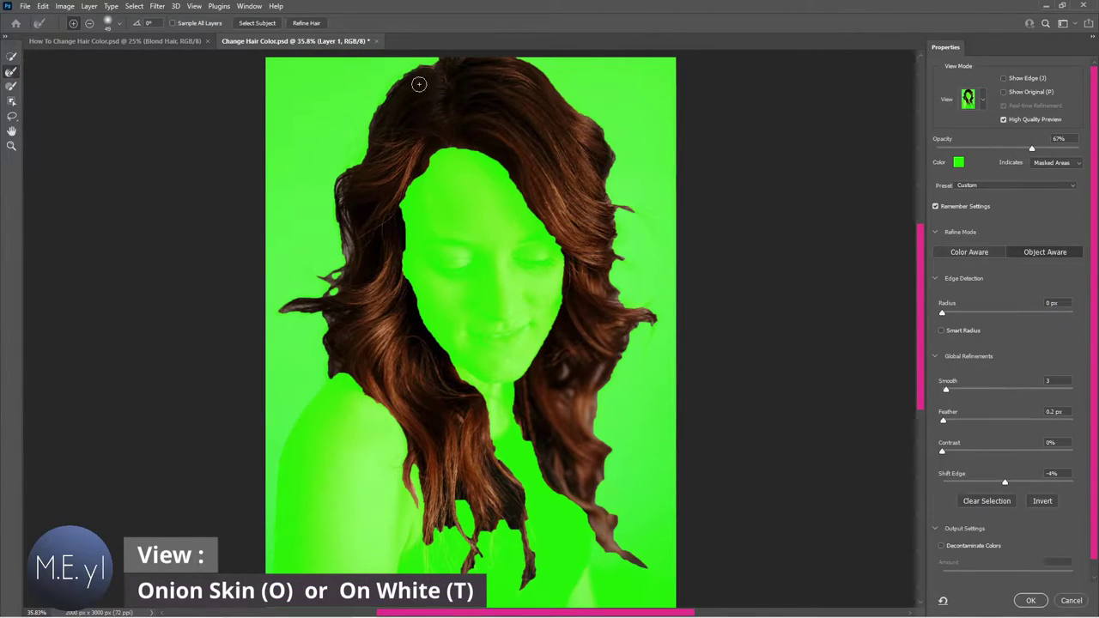
left_click_drag(363, 164, 438, 69)
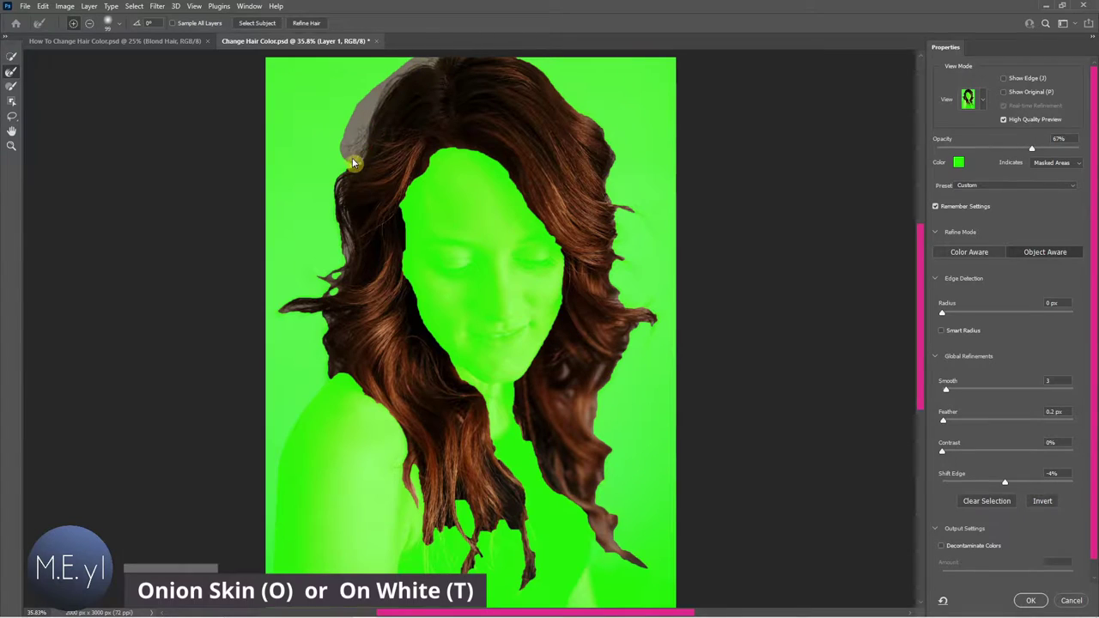
mouse_move(352, 163)
left_mouse_down()
mouse_move(339, 378)
mouse_move(427, 508)
mouse_move(523, 566)
mouse_move(429, 363)
left_mouse_up()
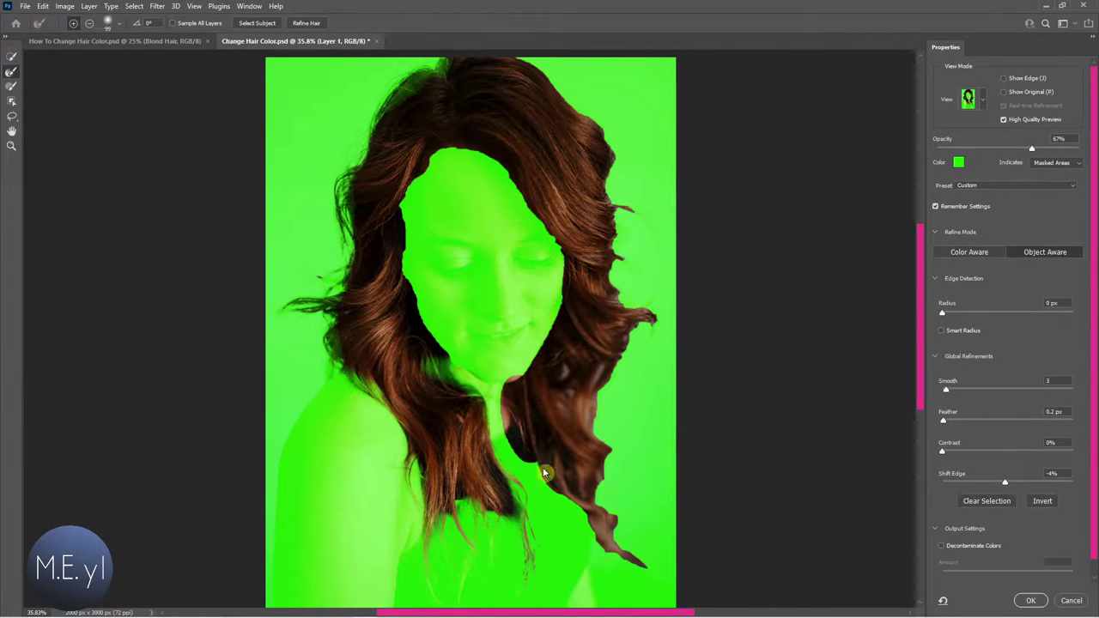
left_click_drag(542, 473, 646, 567)
left_click_drag(614, 518, 655, 314)
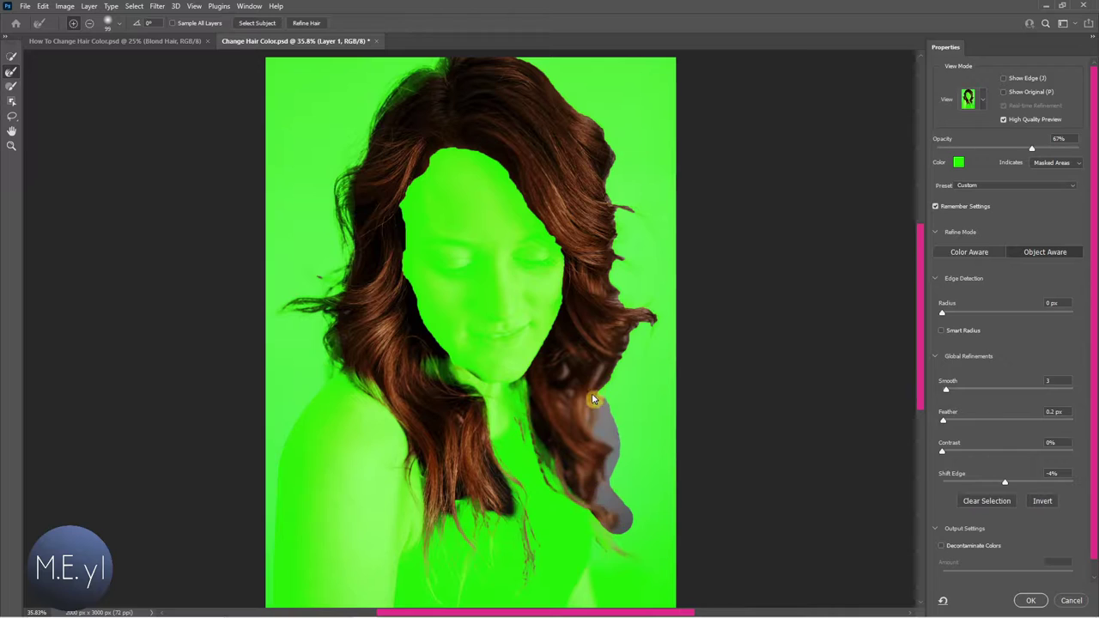
left_click_drag(521, 62, 600, 365)
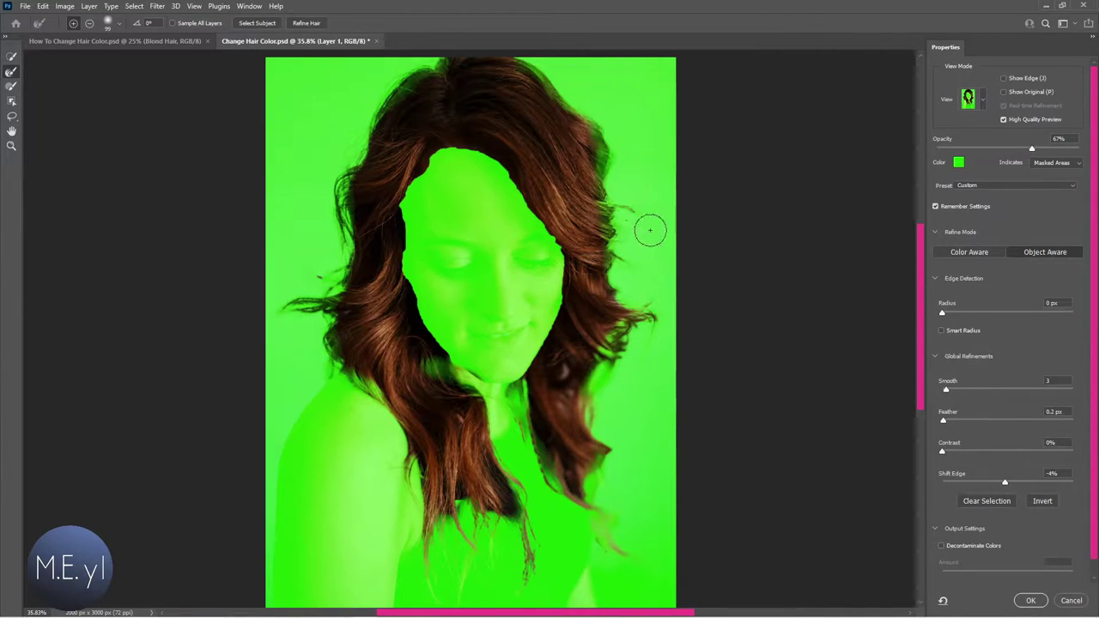
Paint the right-side hair edge into the selection with the Brush tool.
left_click(11, 86)
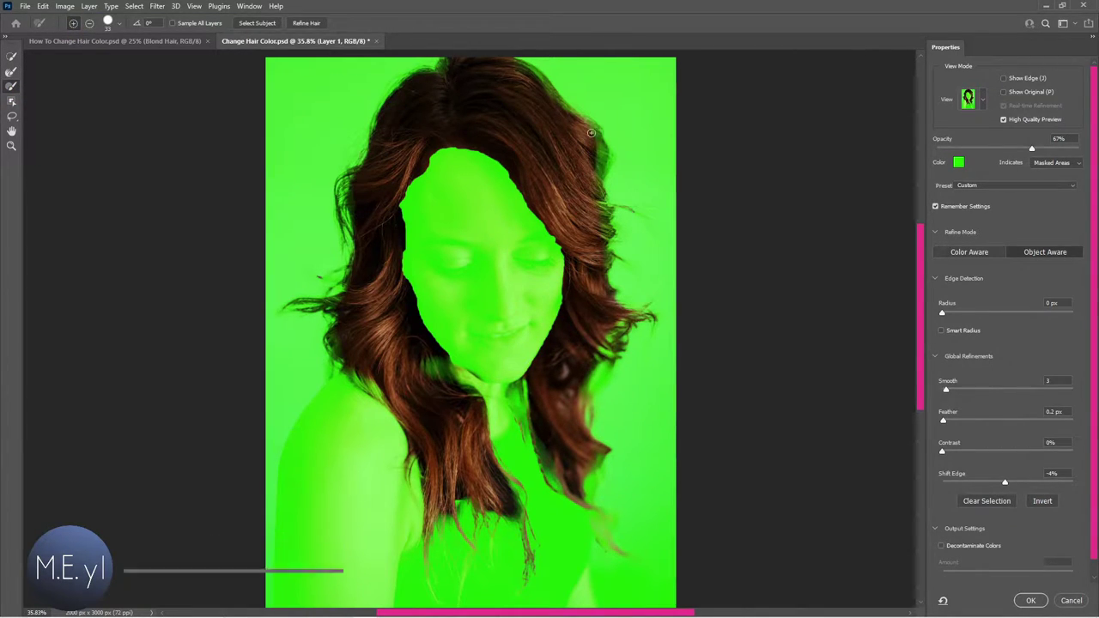
scroll(601, 408, "down", 3)
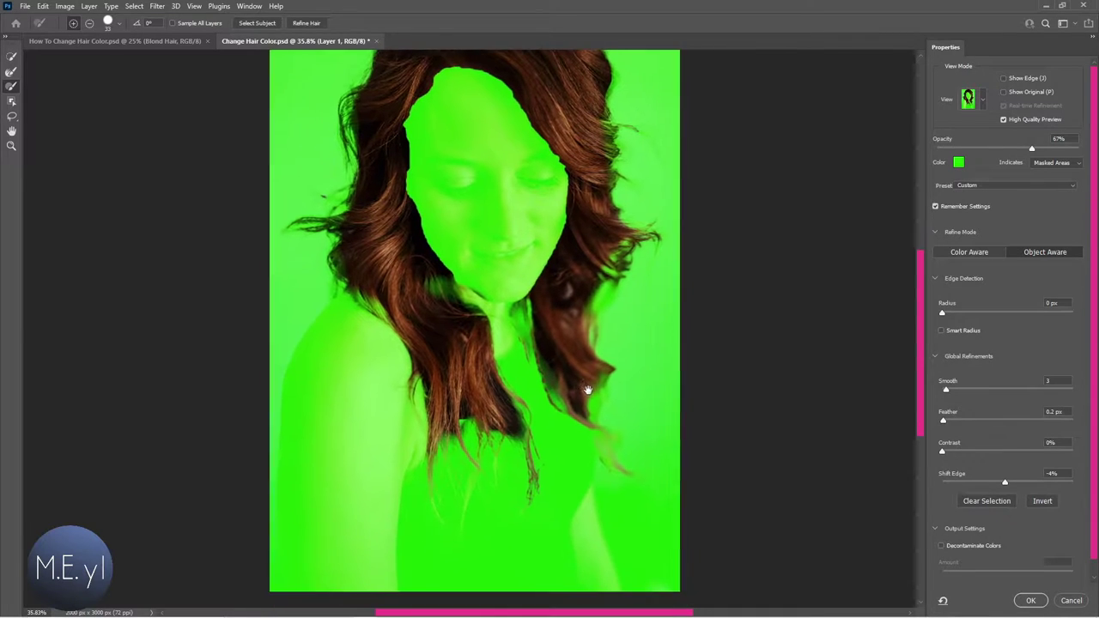
scroll(589, 405, "up", 5, "alt")
scroll(555, 381, "down", 4, "alt")
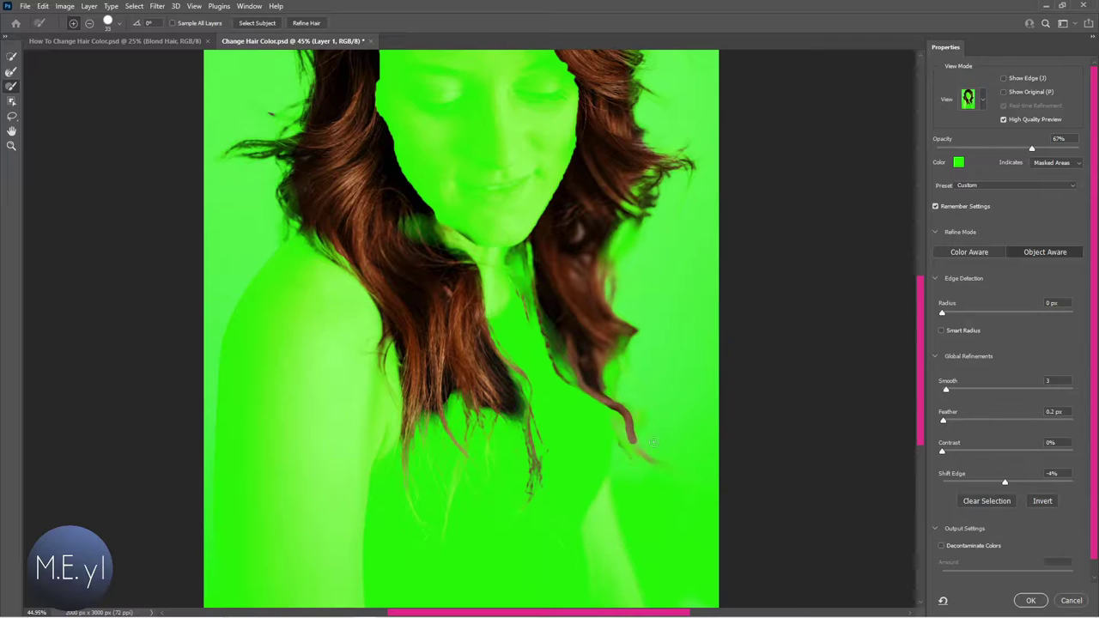
scroll(466, 282, "up", 2)
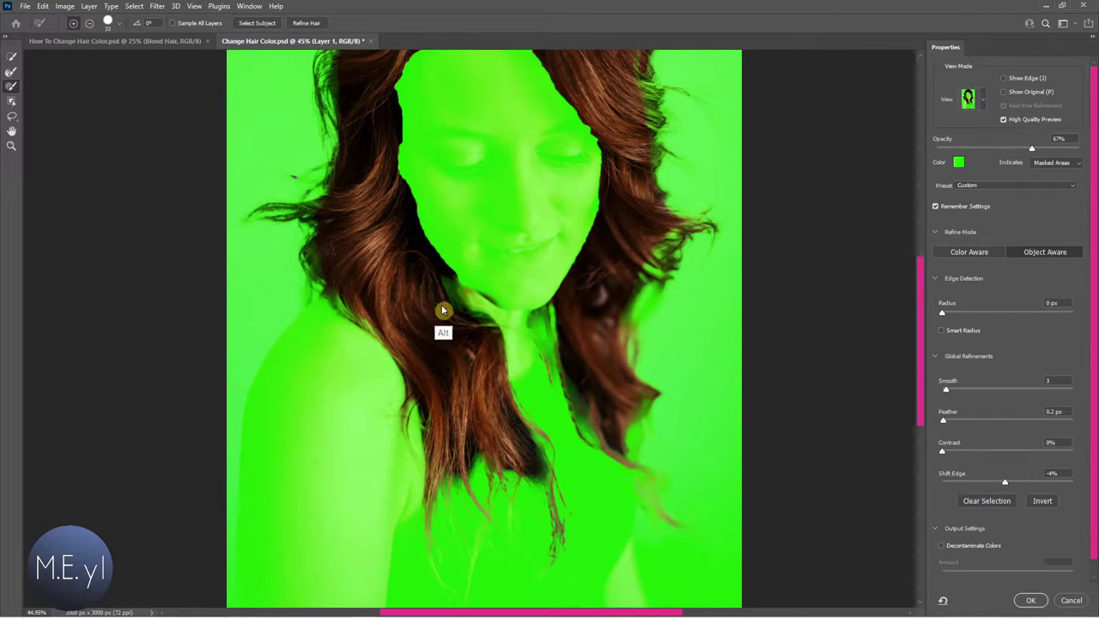
scroll(633, 194, "up", 2)
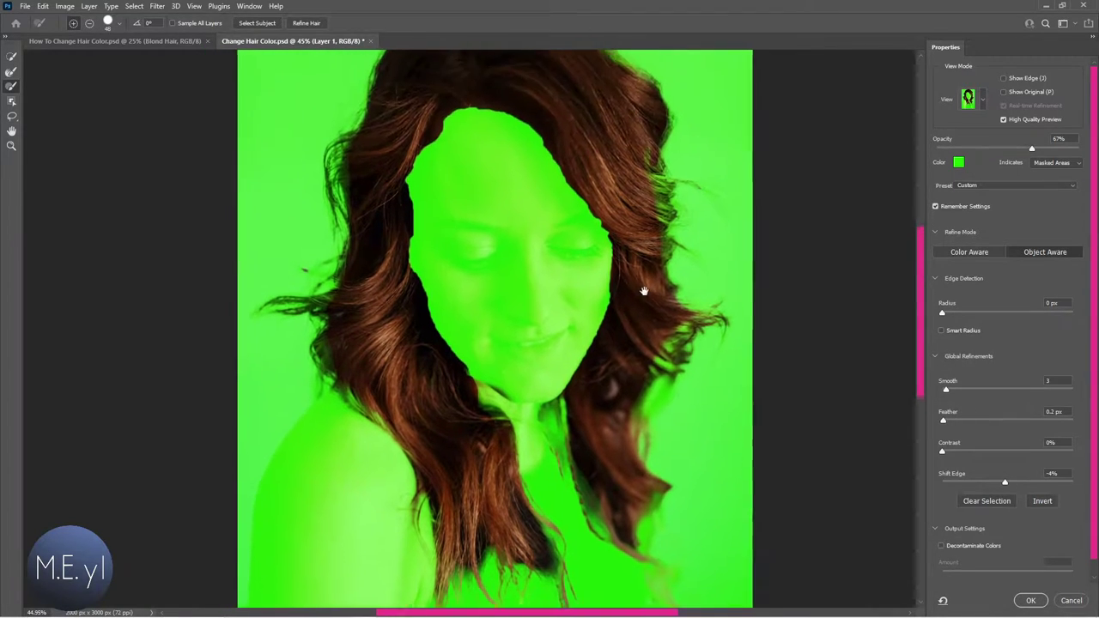
scroll(644, 289, "up", 2)
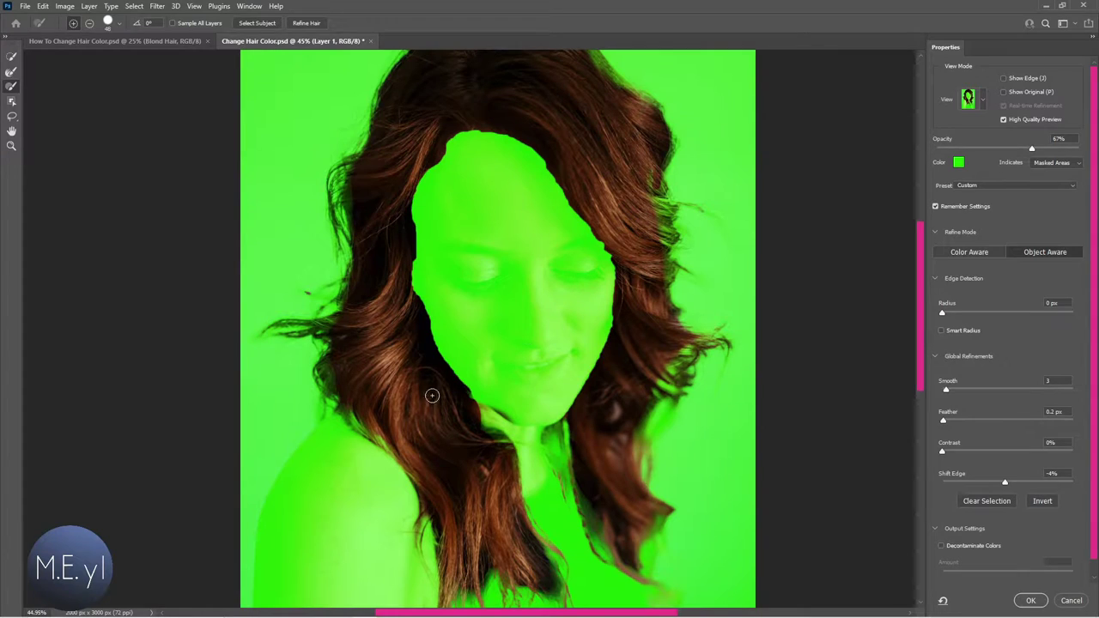
left_click_drag(663, 200, 666, 246)
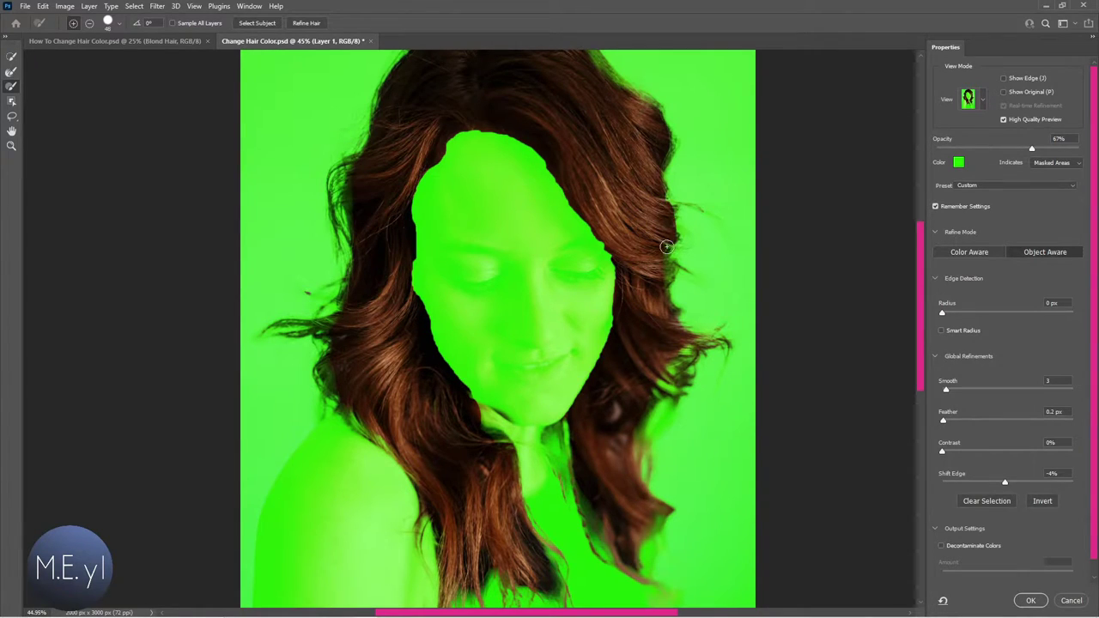
Lower the overlay opacity, preview On White, and recover loose strands near the neck.
mouse_move(1031, 150)
left_mouse_down()
mouse_move(992, 150)
mouse_move(1036, 154)
left_mouse_up()
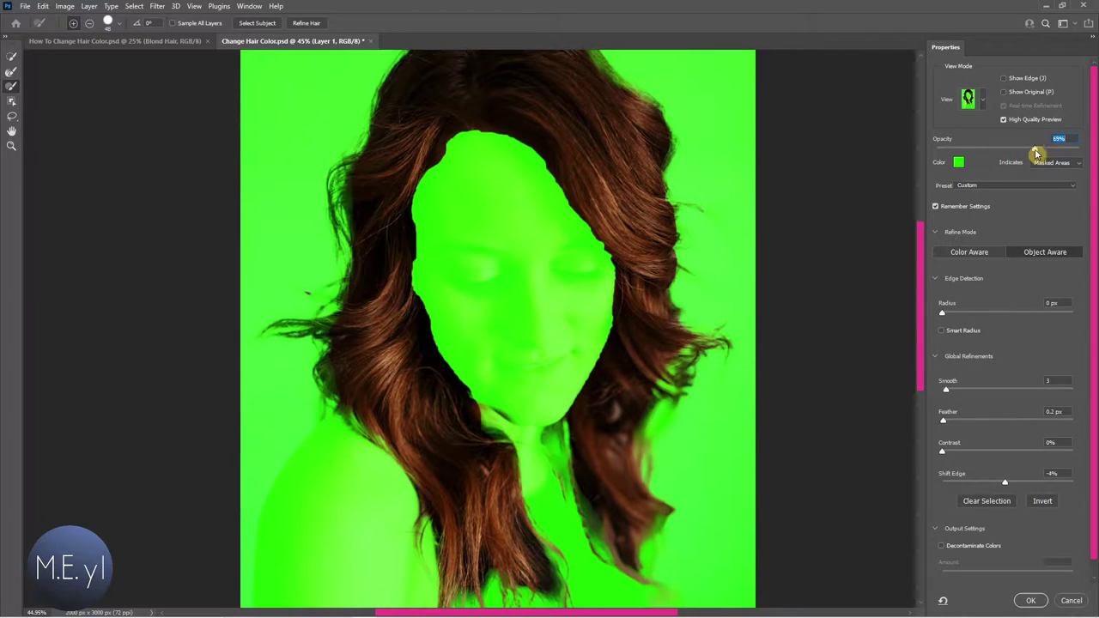
left_click(983, 101)
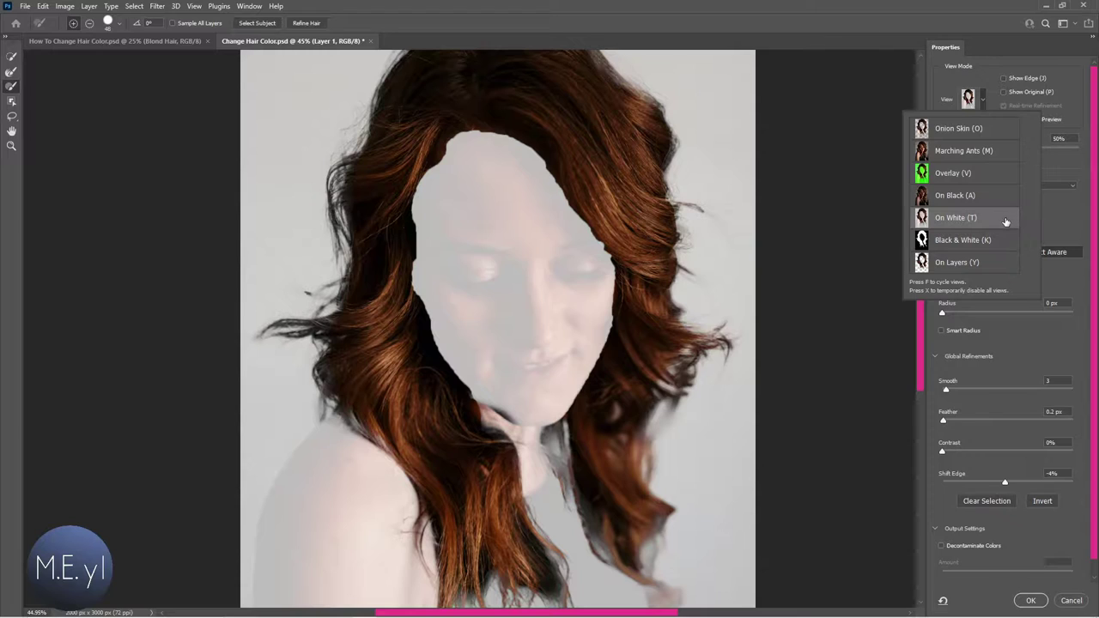
left_click(1057, 223)
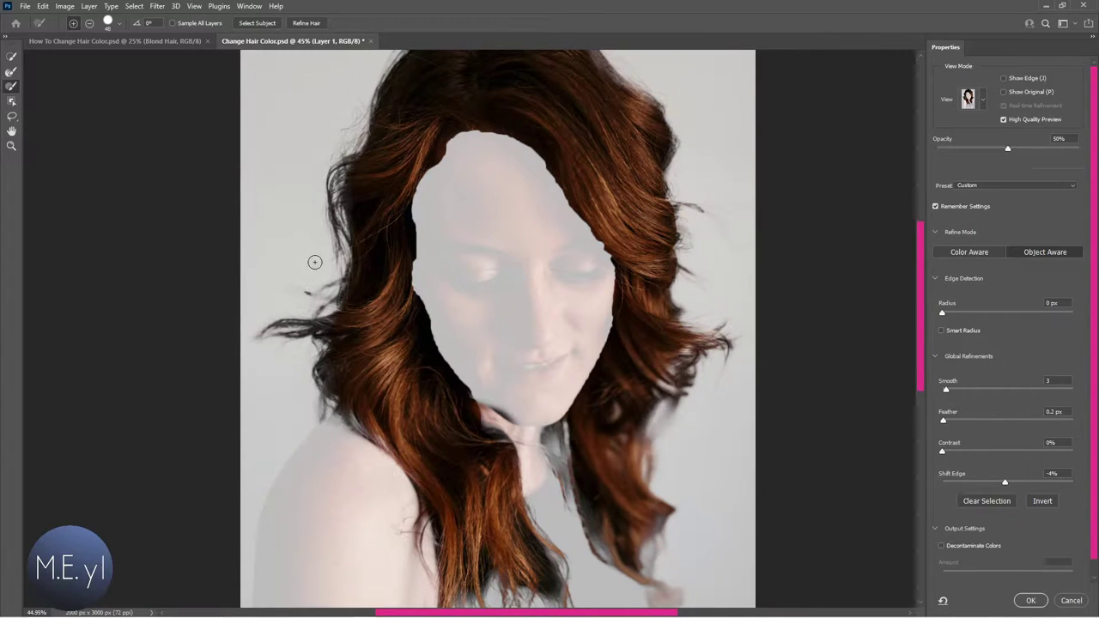
scroll(678, 299, "down", 3)
left_click_drag(650, 461, 655, 463)
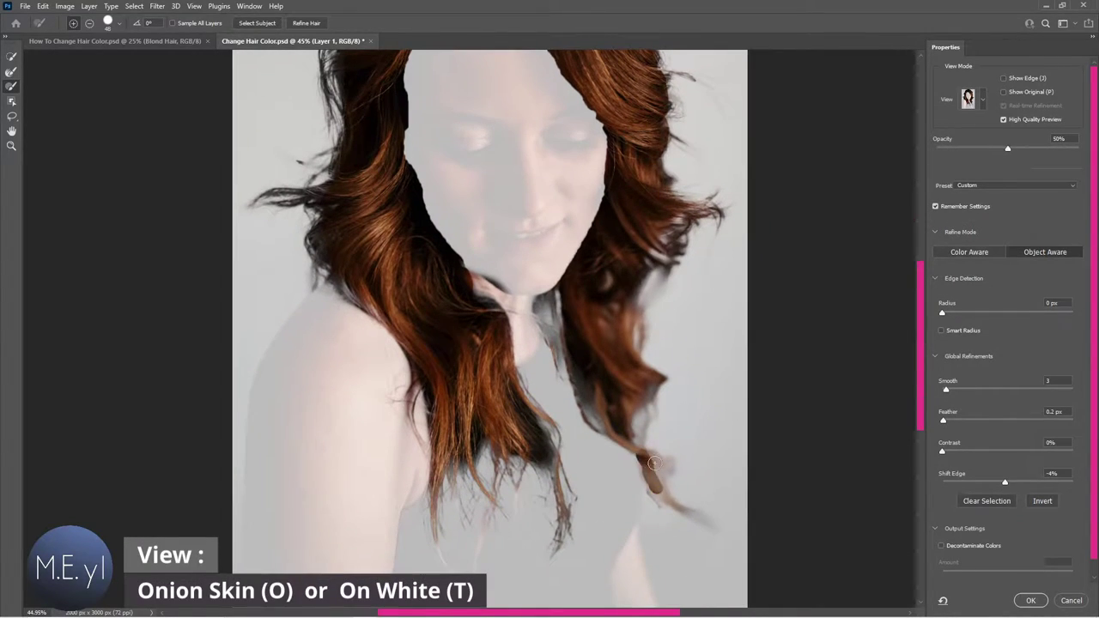
left_click_drag(540, 302, 563, 295)
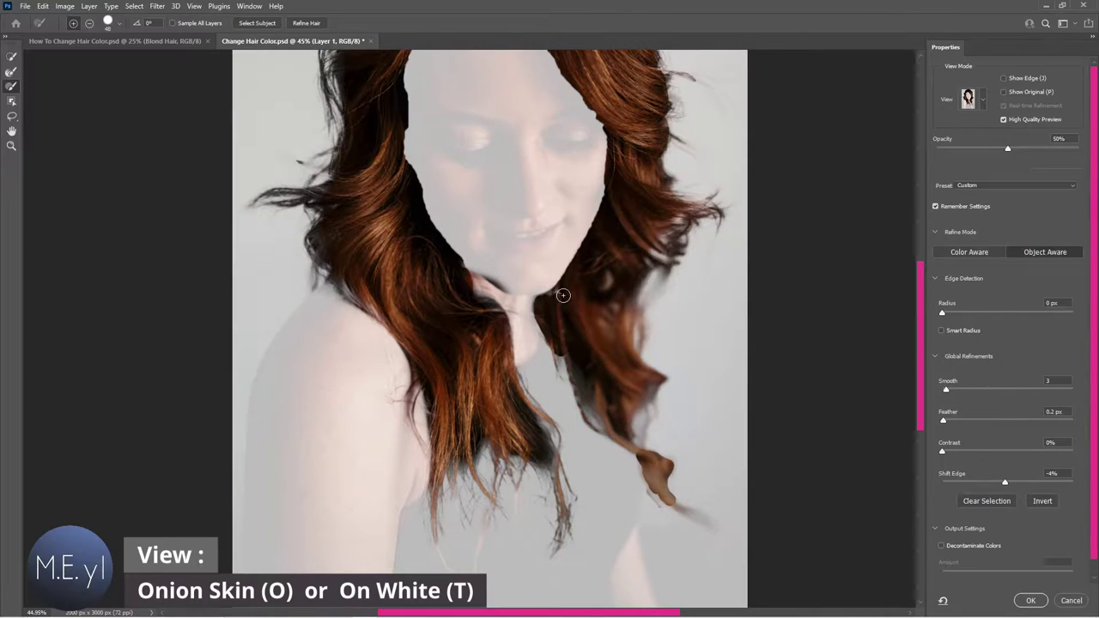
scroll(515, 284, "up", 3)
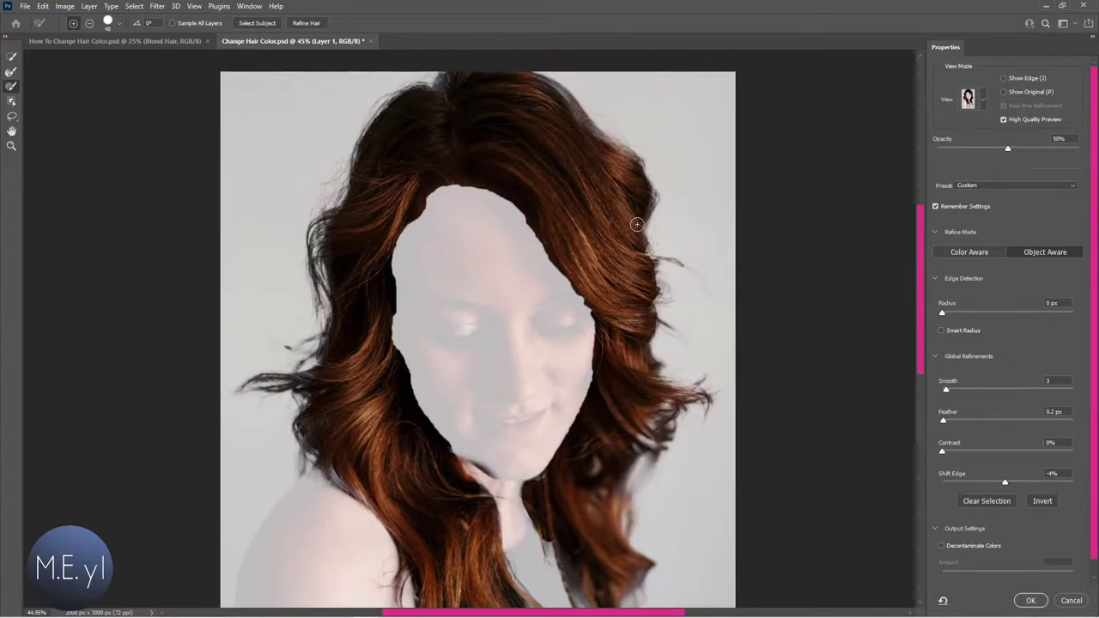
left_click(10, 71)
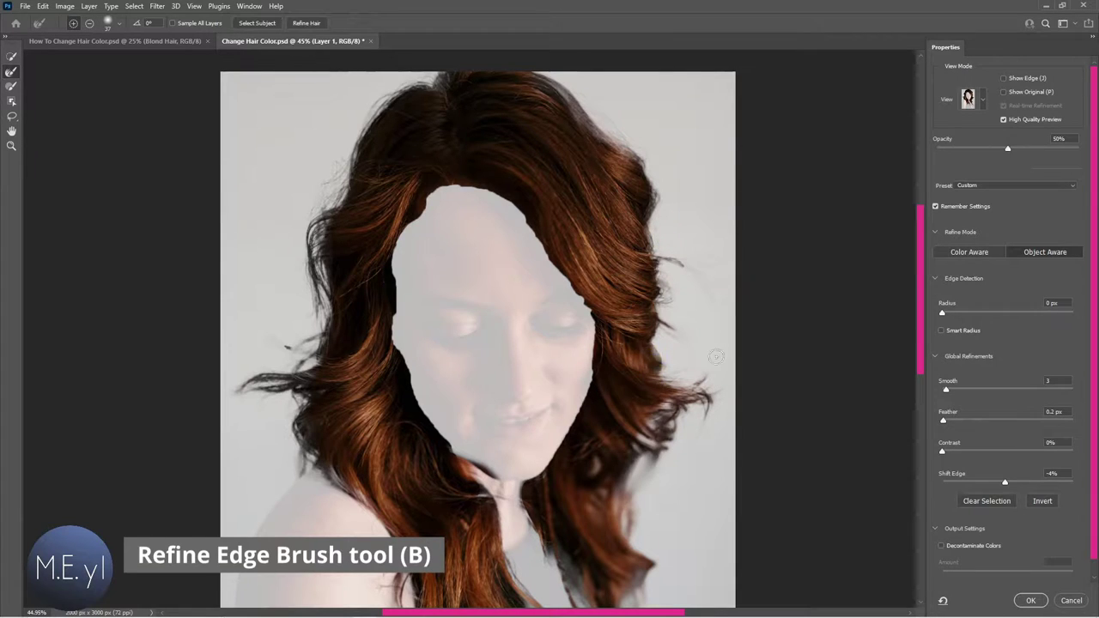
Alternate between the Brush and Refine Edge Brush in subtract mode while adjusting the view.
left_click_drag(497, 269, 496, 283)
key("b")
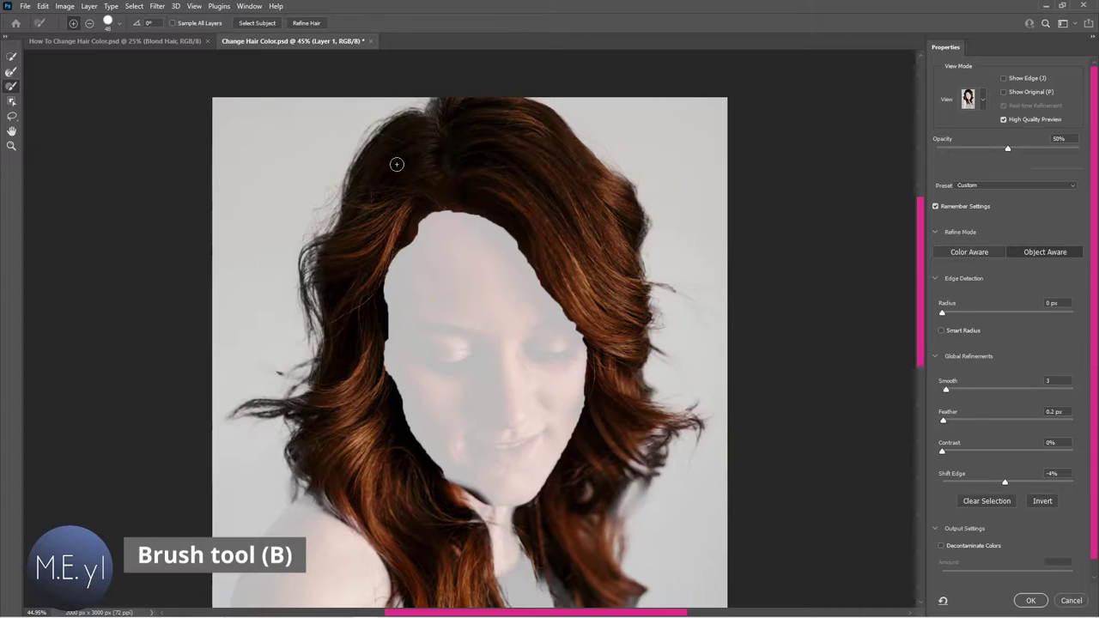
key("r")
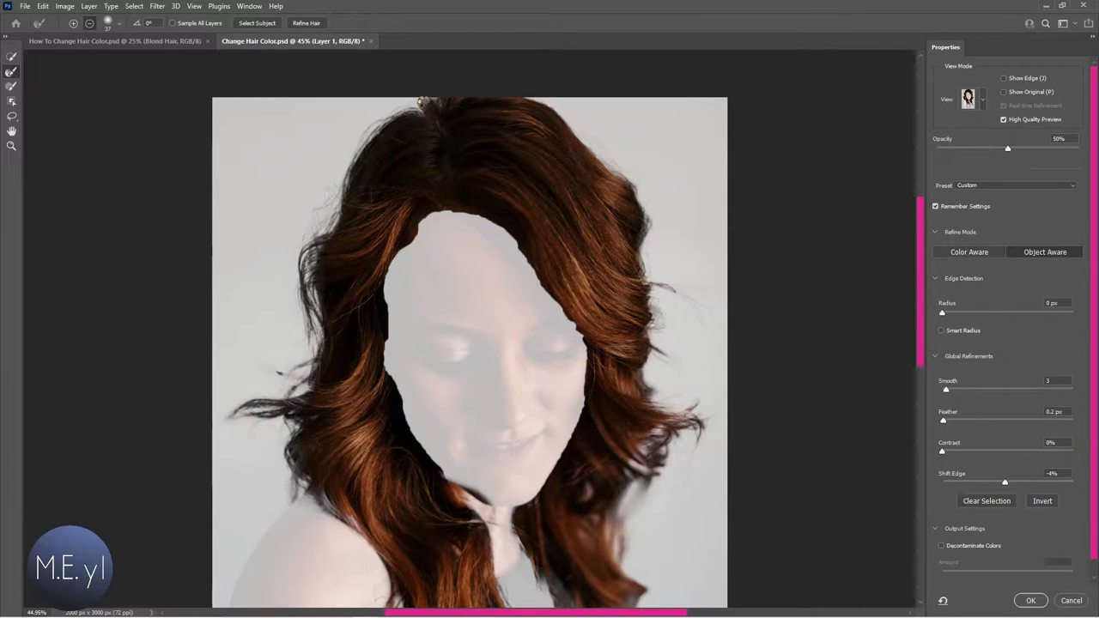
key("alt")
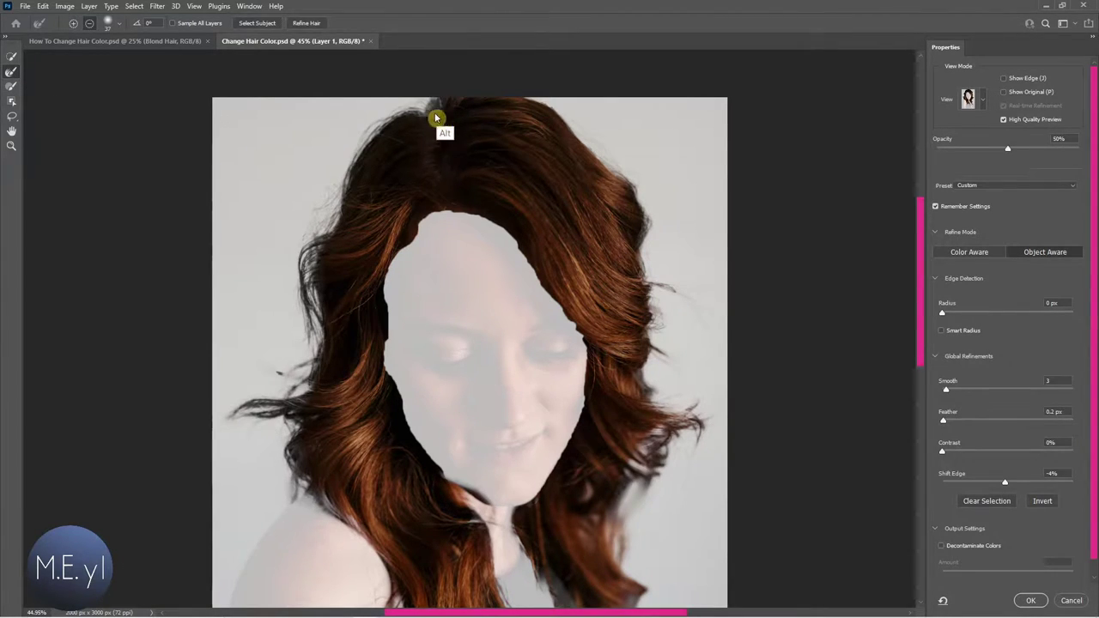
scroll(447, 107, "up", 2)
key("b")
scroll(562, 349, "down", 3)
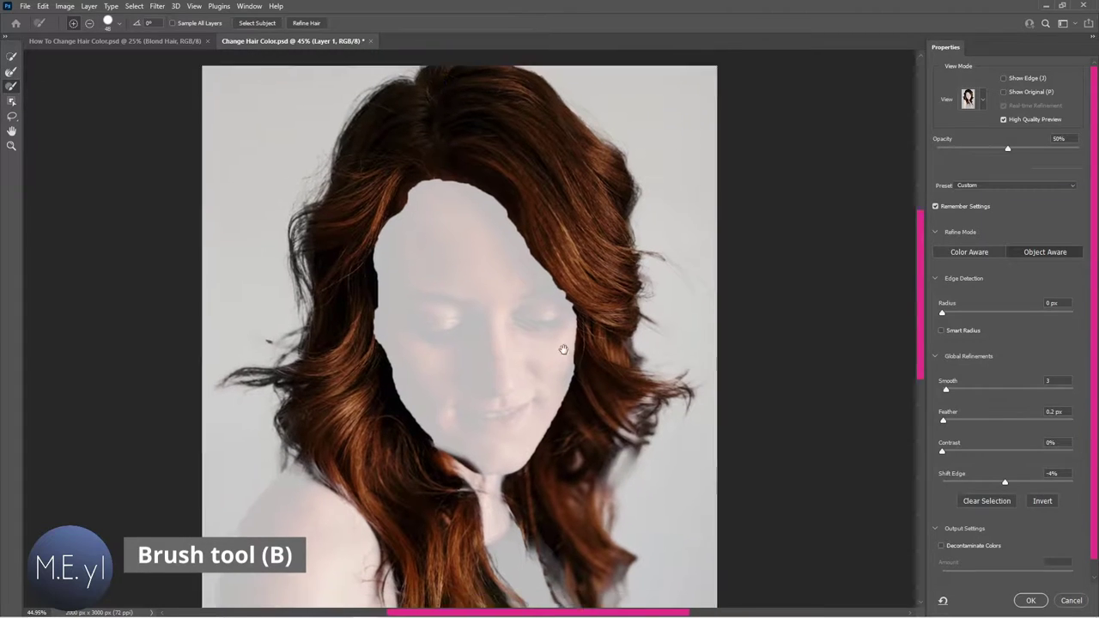
scroll(664, 343, "down", 3)
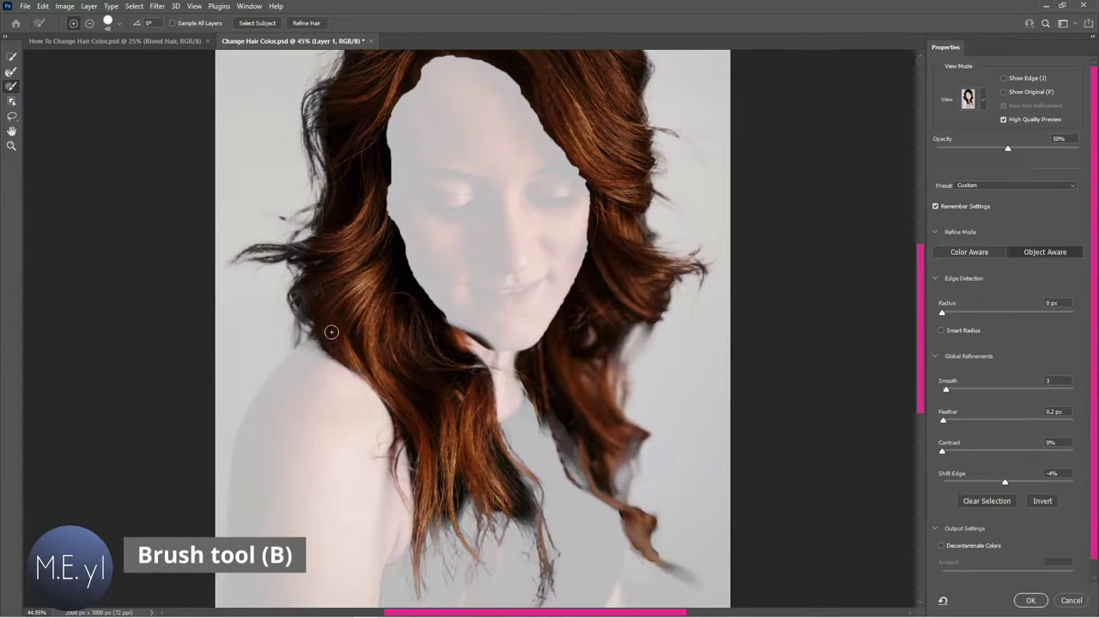
scroll(613, 422, "down", 2)
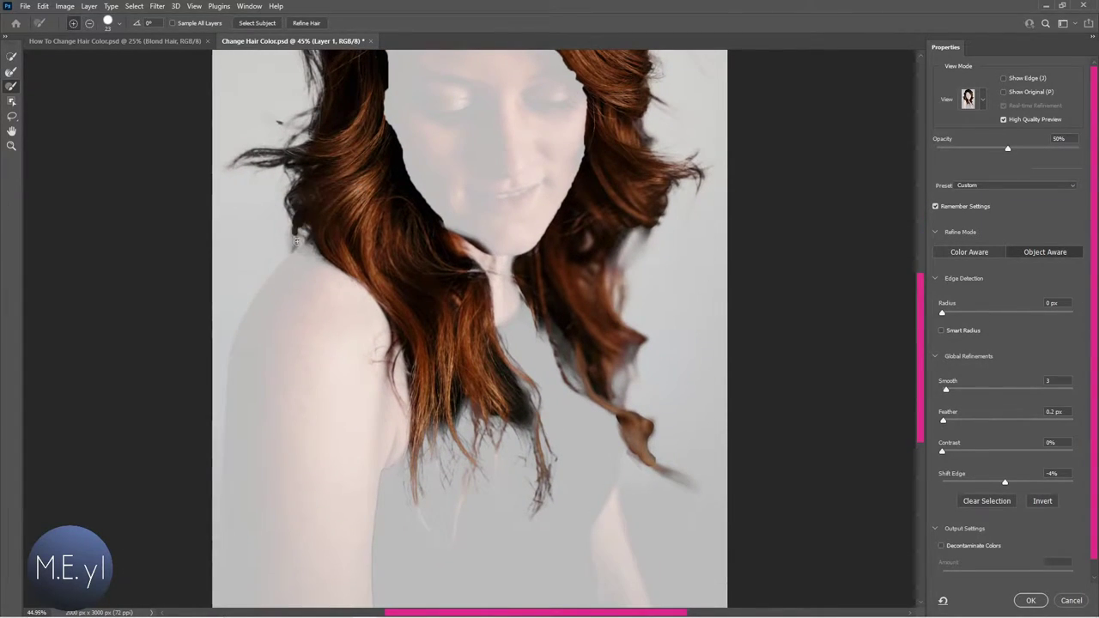
key("b")
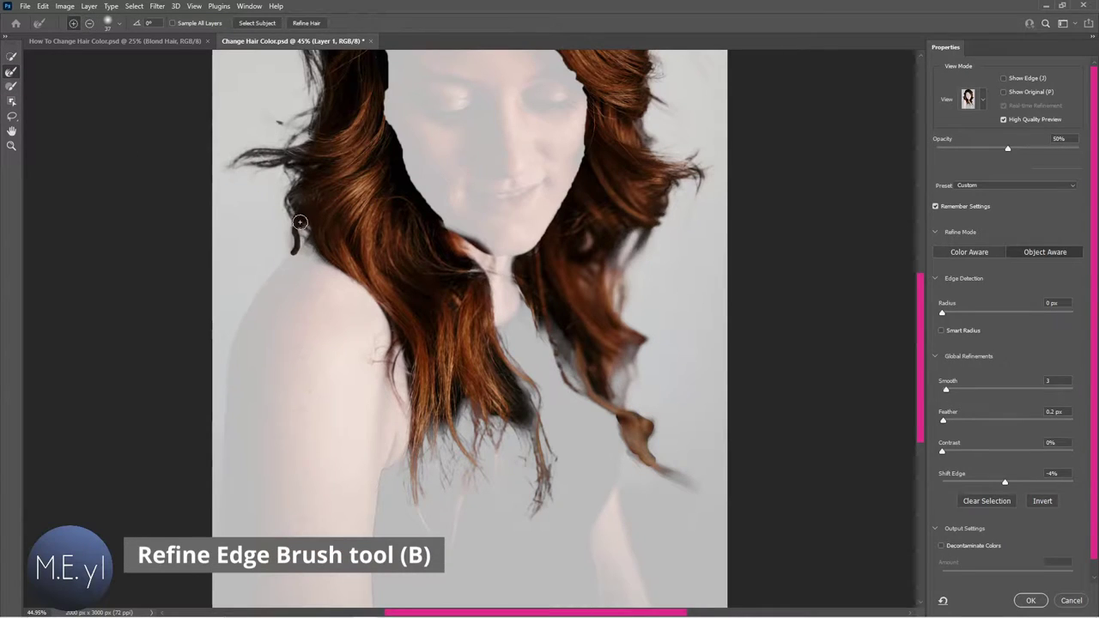
key("alt")
Refine strands over the left shoulder, lower left and right, and subtract the chin edge.
left_click_drag(292, 258, 303, 226)
left_click_drag(526, 423, 541, 491)
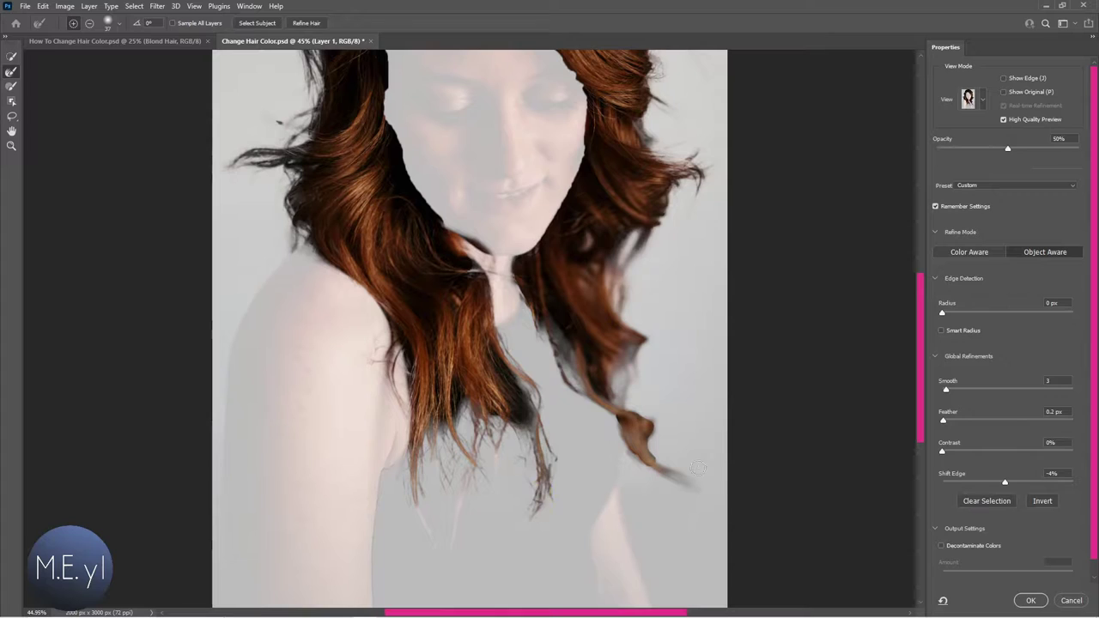
mouse_move(646, 457)
left_mouse_down()
mouse_move(694, 489)
mouse_move(643, 455)
left_mouse_up()
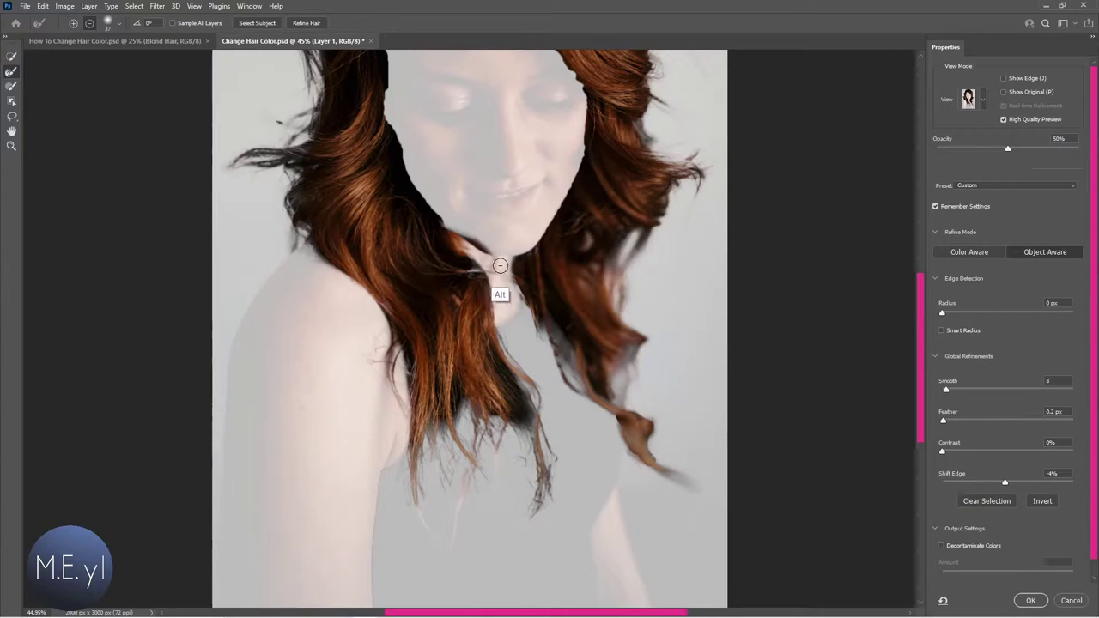
left_click(11, 87)
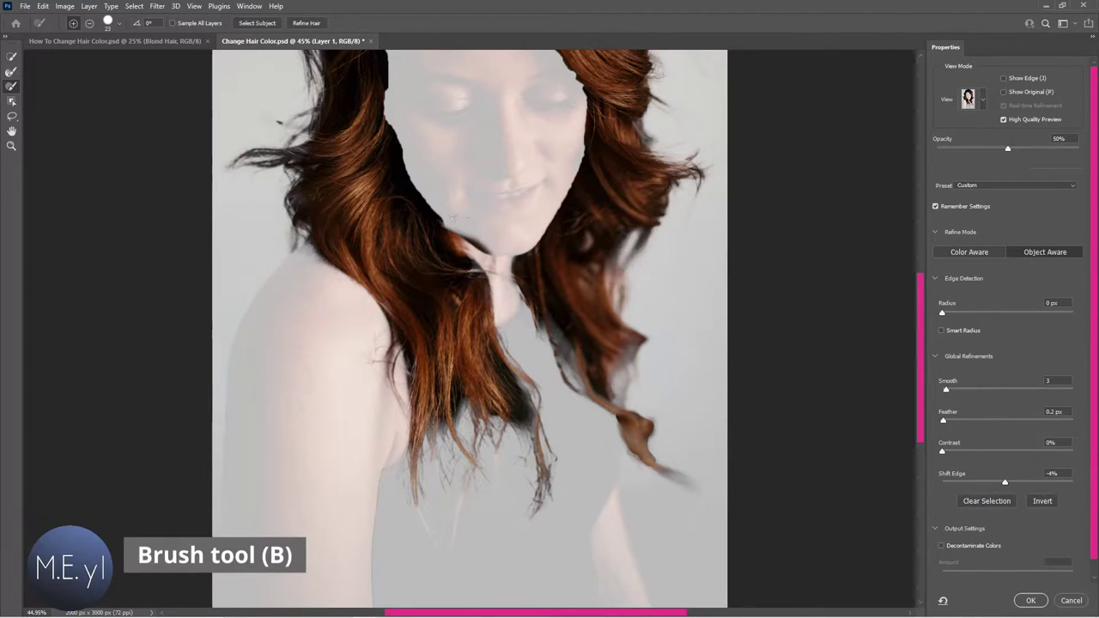
key("alt")
left_click_drag(459, 236, 478, 241)
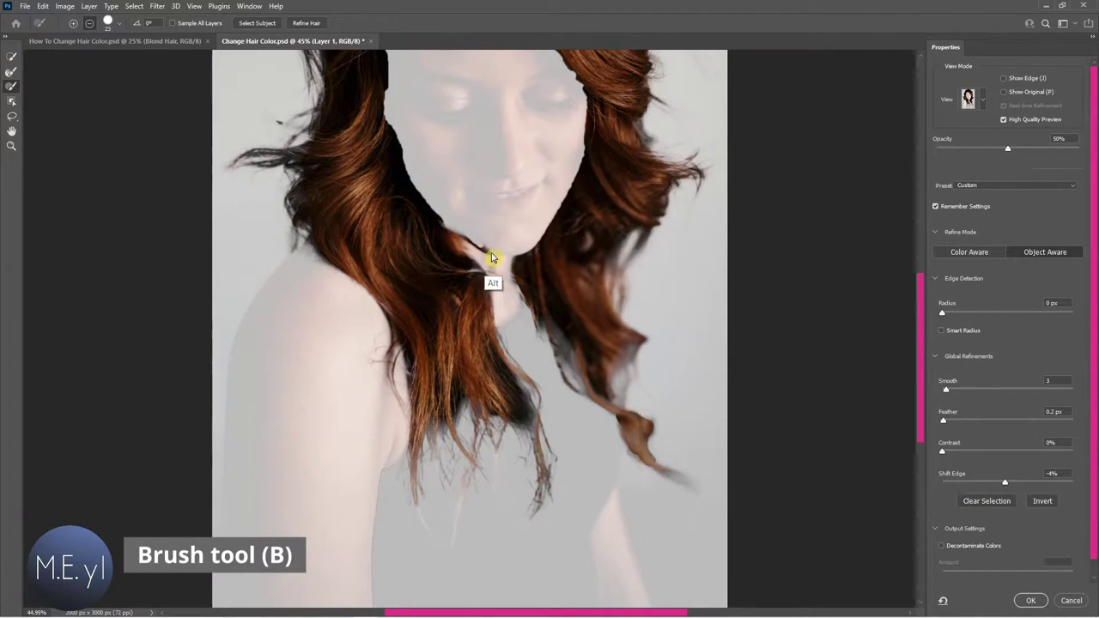
Resize the brush to about 51 px and clean up the hair edge beside the chin.
right_click(515, 217, "alt")
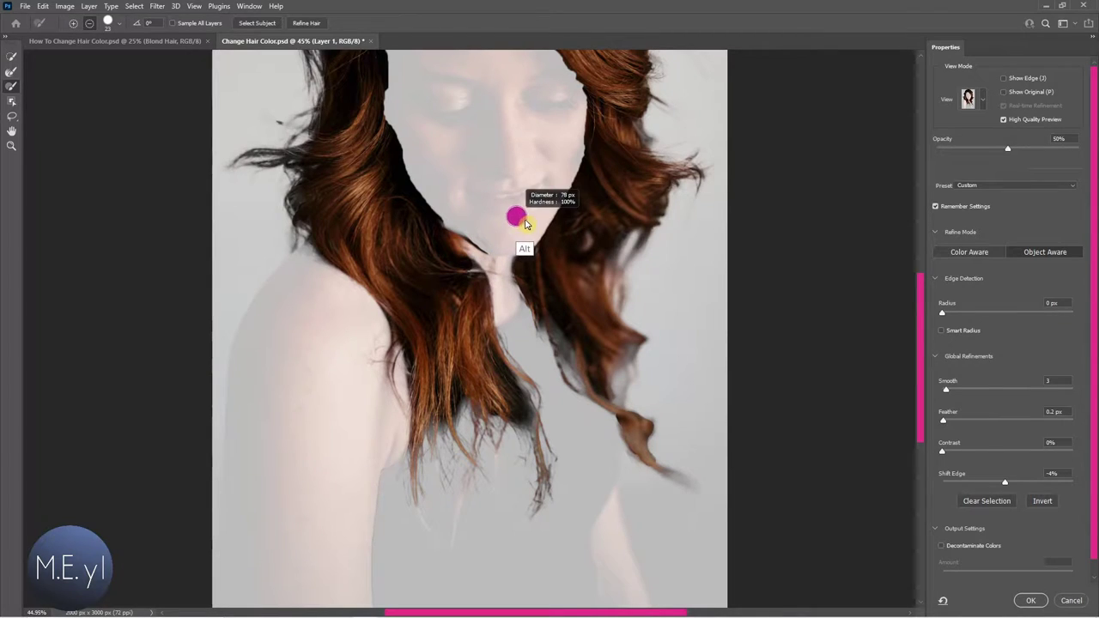
key("alt")
right_click(486, 249, "alt")
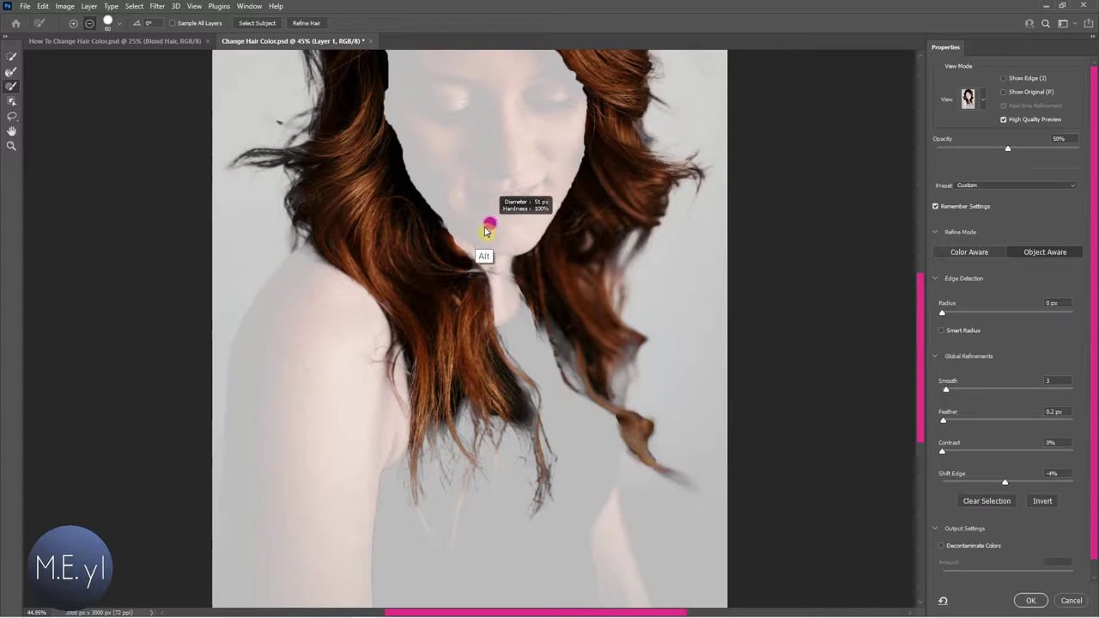
left_click_drag(443, 211, 461, 269)
key("alt")
key("b")
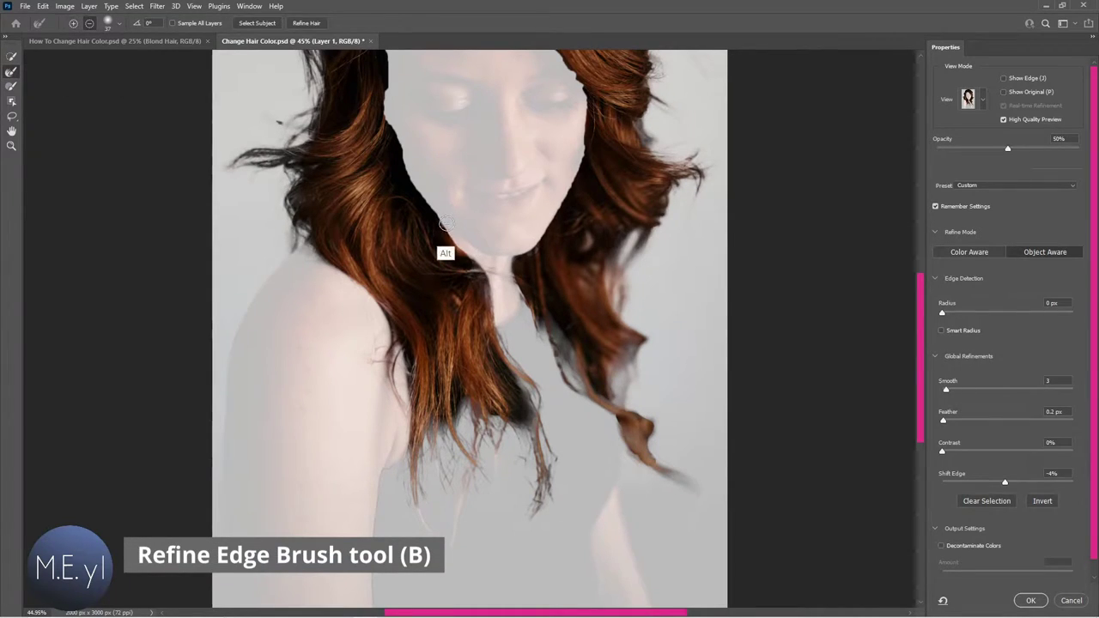
left_click_drag(442, 219, 473, 258)
key("alt")
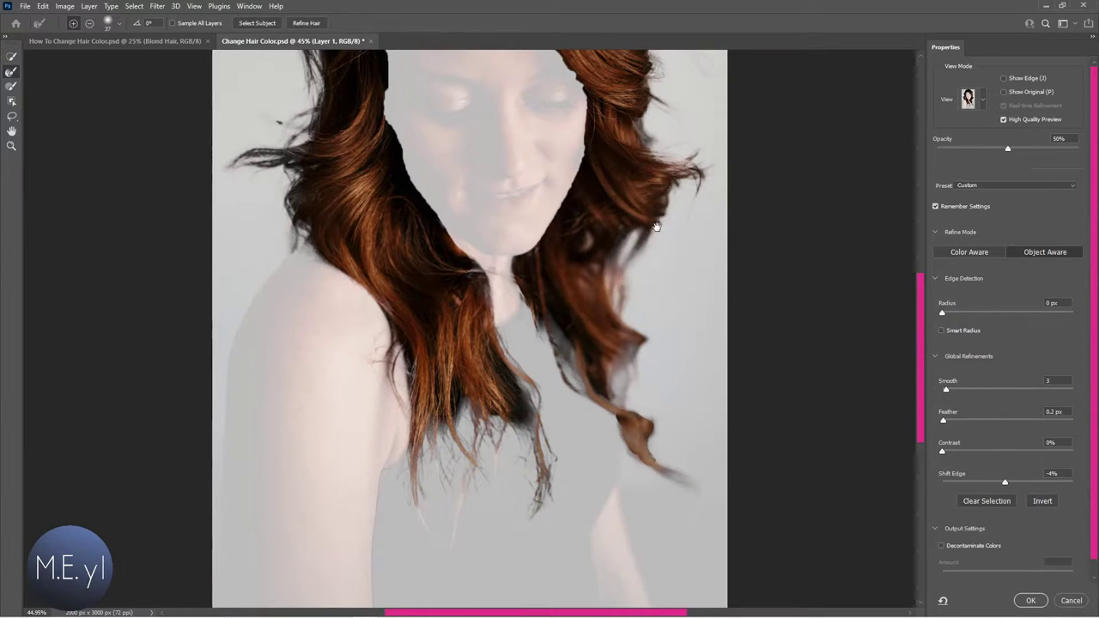
mouse_move(657, 225)
left_mouse_down()
mouse_move(643, 389)
mouse_move(668, 223)
left_mouse_up()
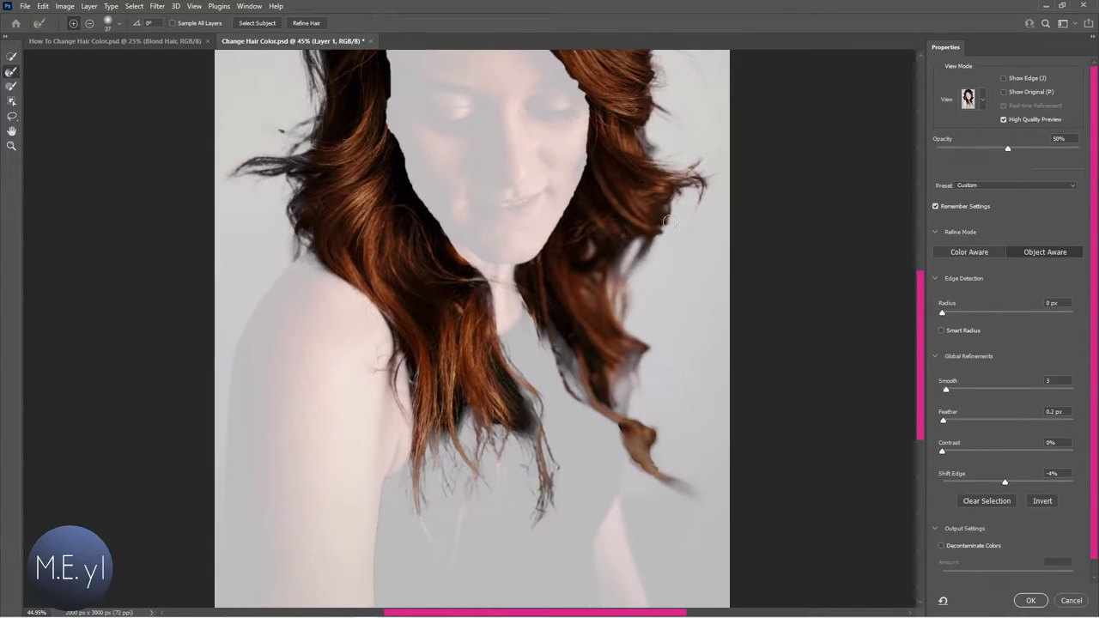
scroll(1078, 498, "down", 1)
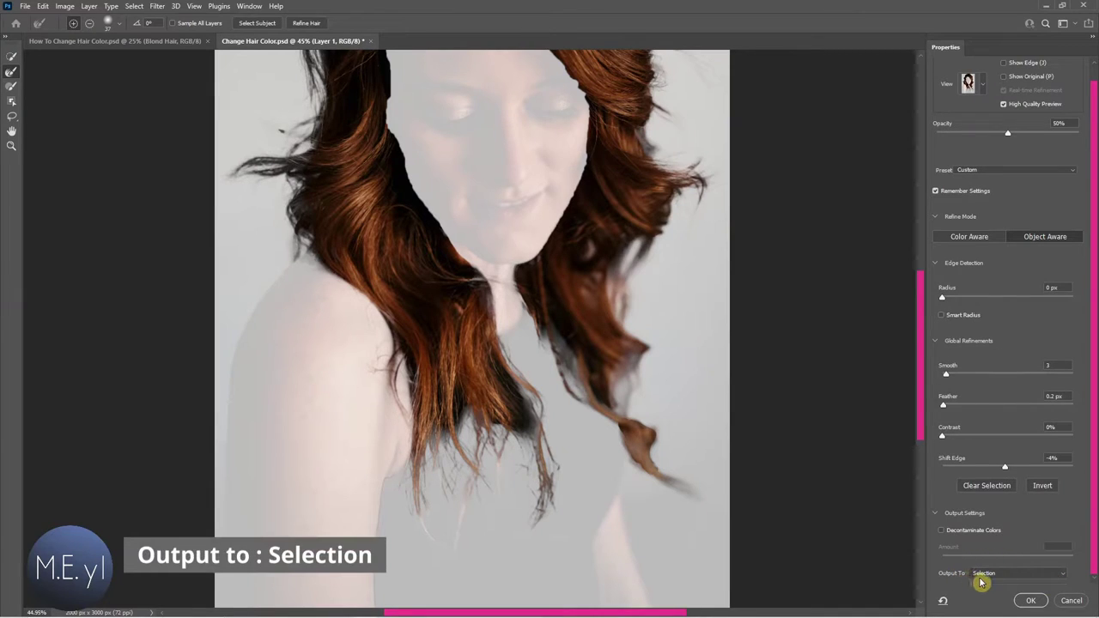
Accept the Select and Mask result, fit the photo on screen, and group Layer 1 into Group 1.
left_click(1031, 600)
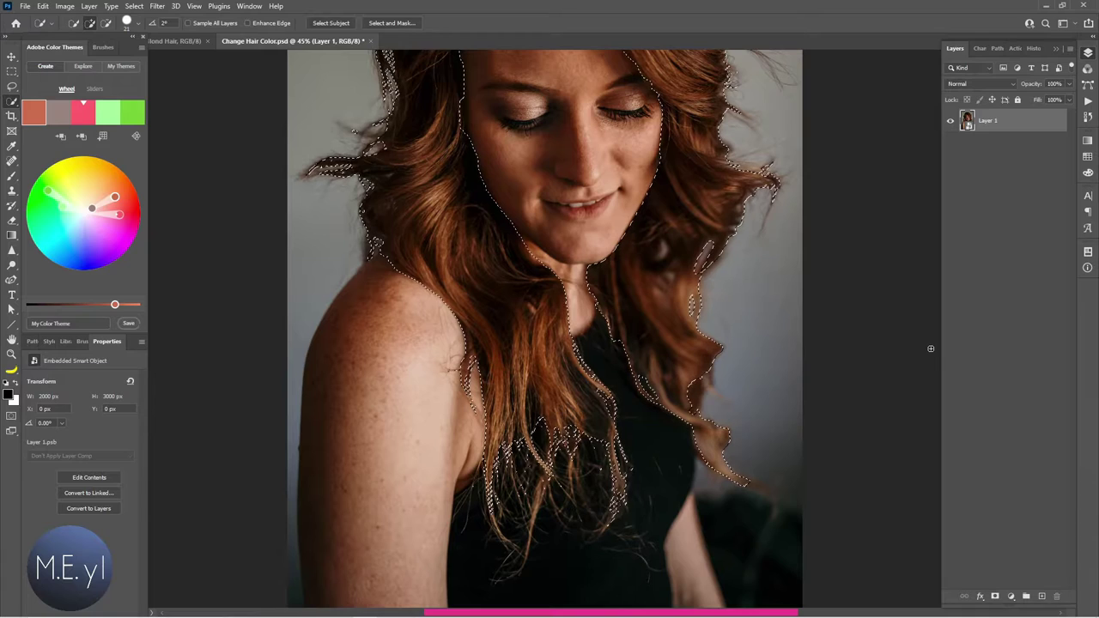
key("ctrl+0")
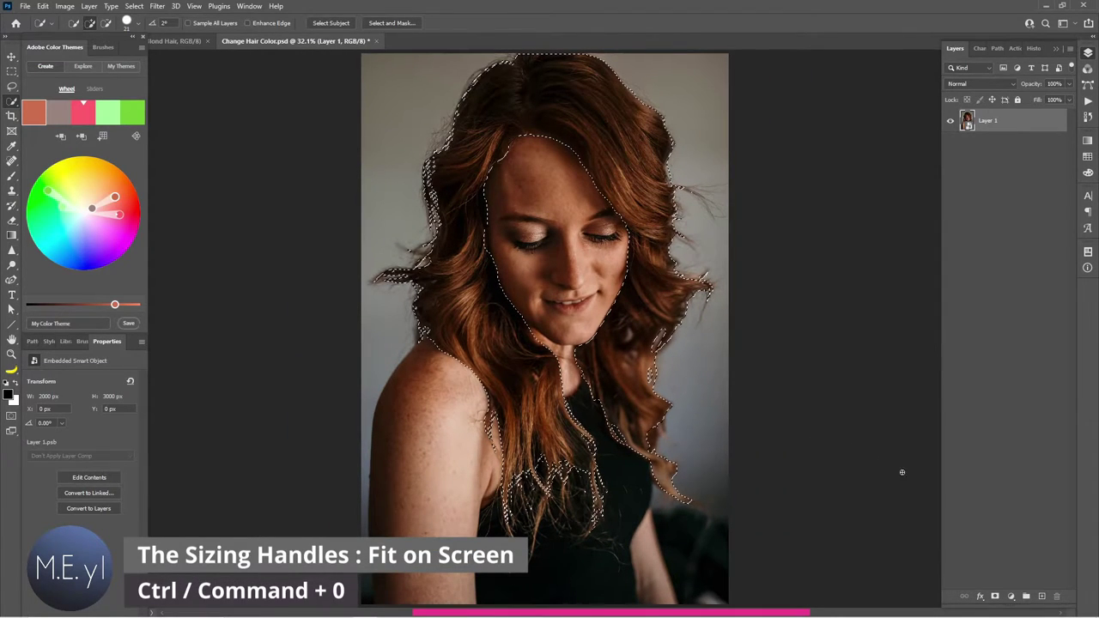
key("ctrl")
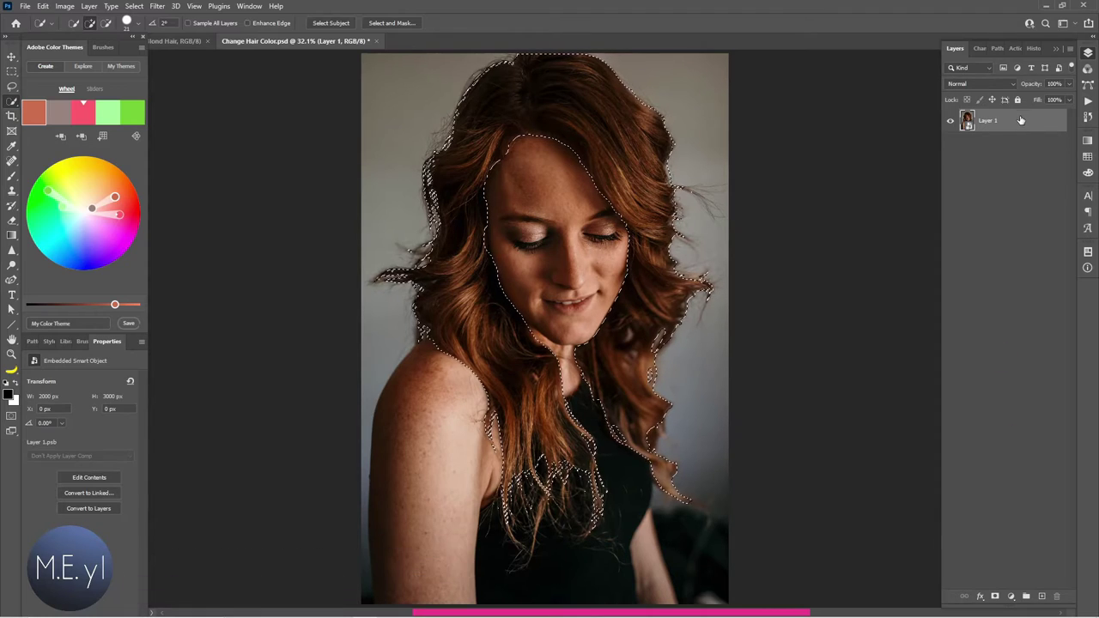
key("ctrl+g")
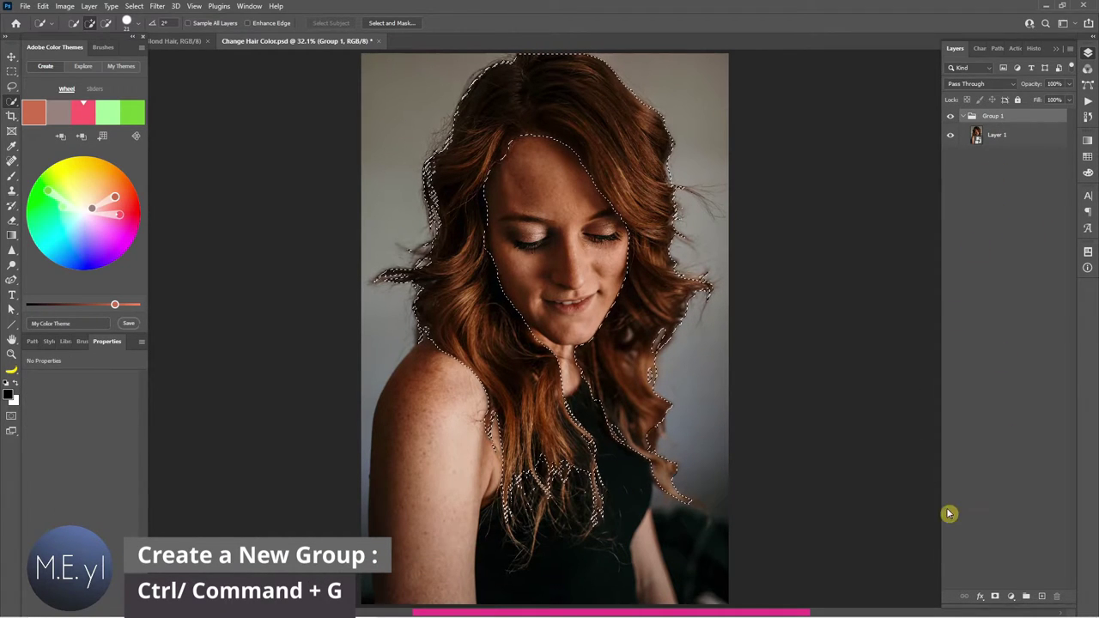
Give Group 1 a hair-shaped layer mask and drag Layer 1 out beneath the group.
left_click(994, 595)
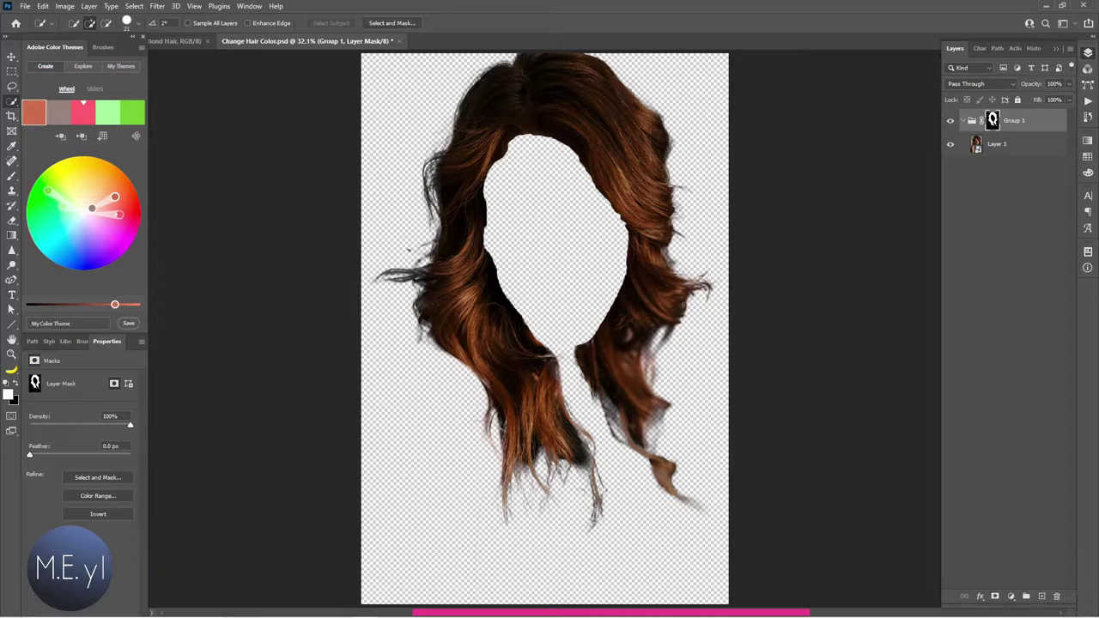
left_click(1012, 121)
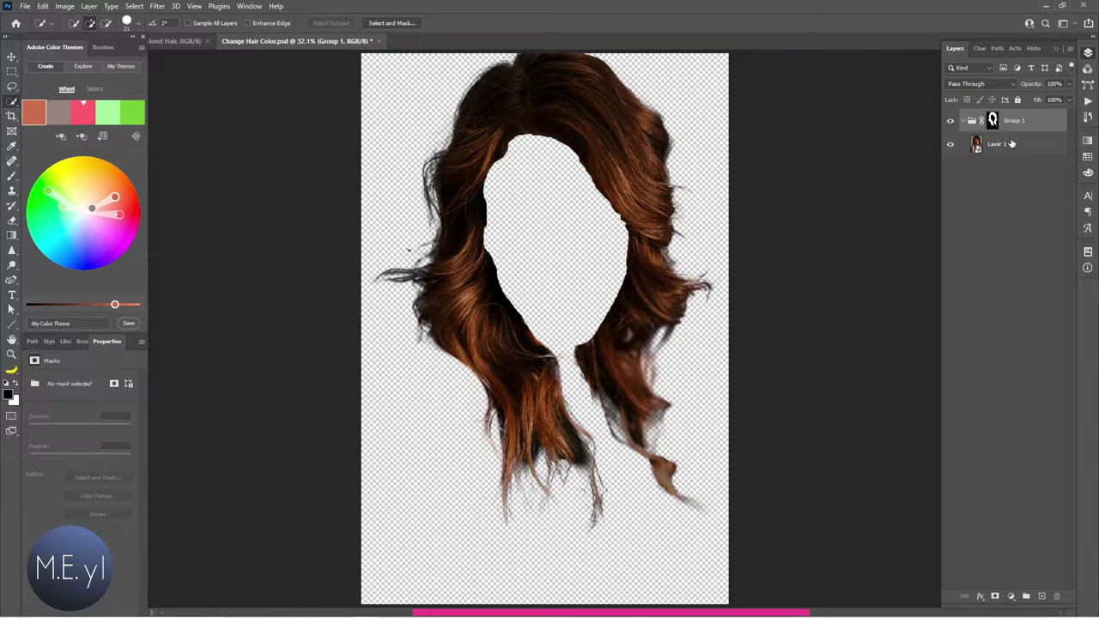
mouse_move(1011, 143)
left_mouse_down()
mouse_move(1013, 109)
mouse_move(1000, 167)
left_mouse_up()
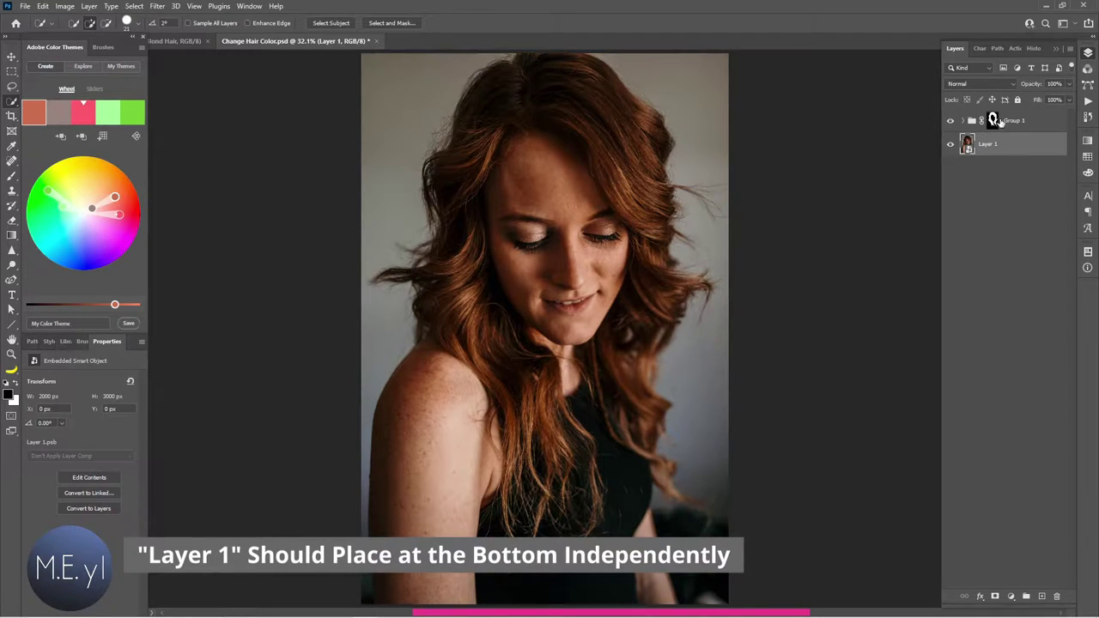
left_click(992, 120)
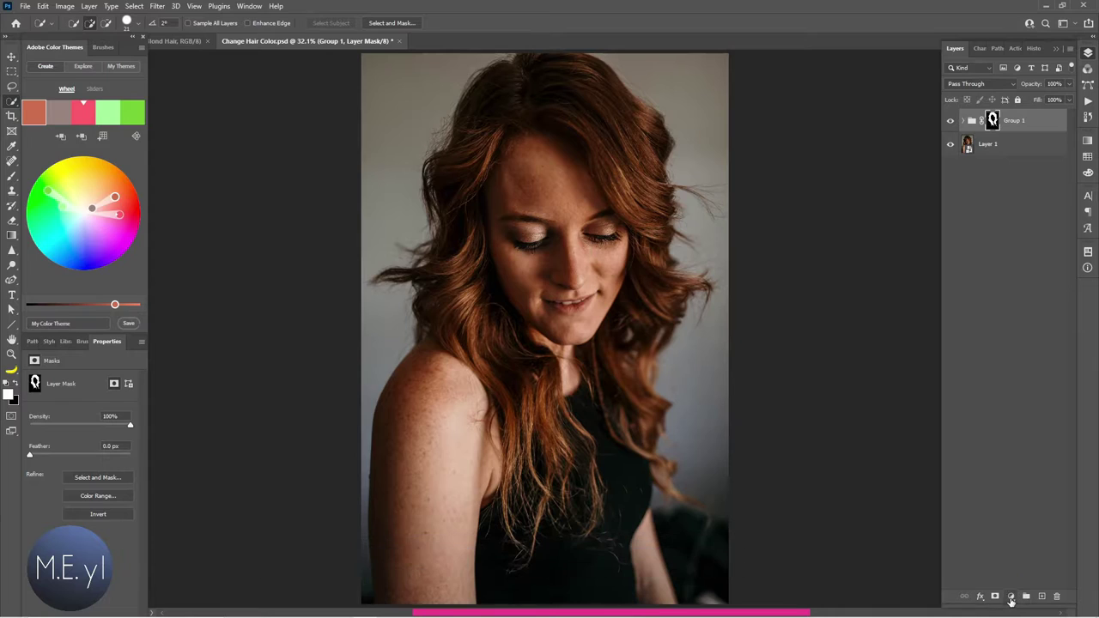
Place a Selective Color 1 adjustment inside Group 1, toggling the group to compare the effect.
left_click(1011, 596)
left_click(1022, 593)
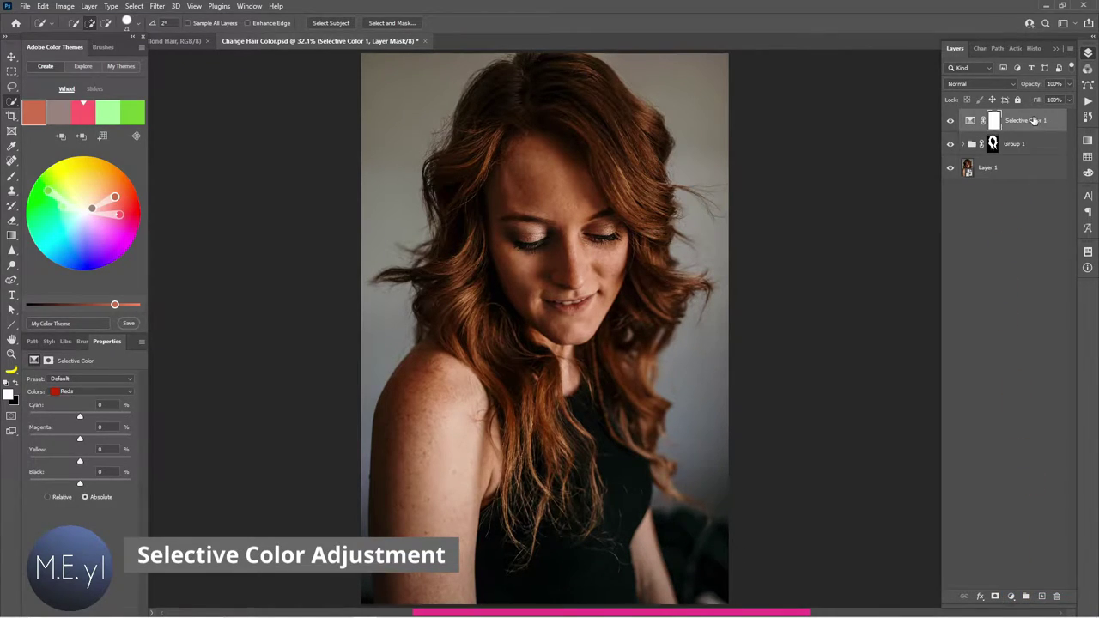
left_click_drag(1034, 129, 1035, 146)
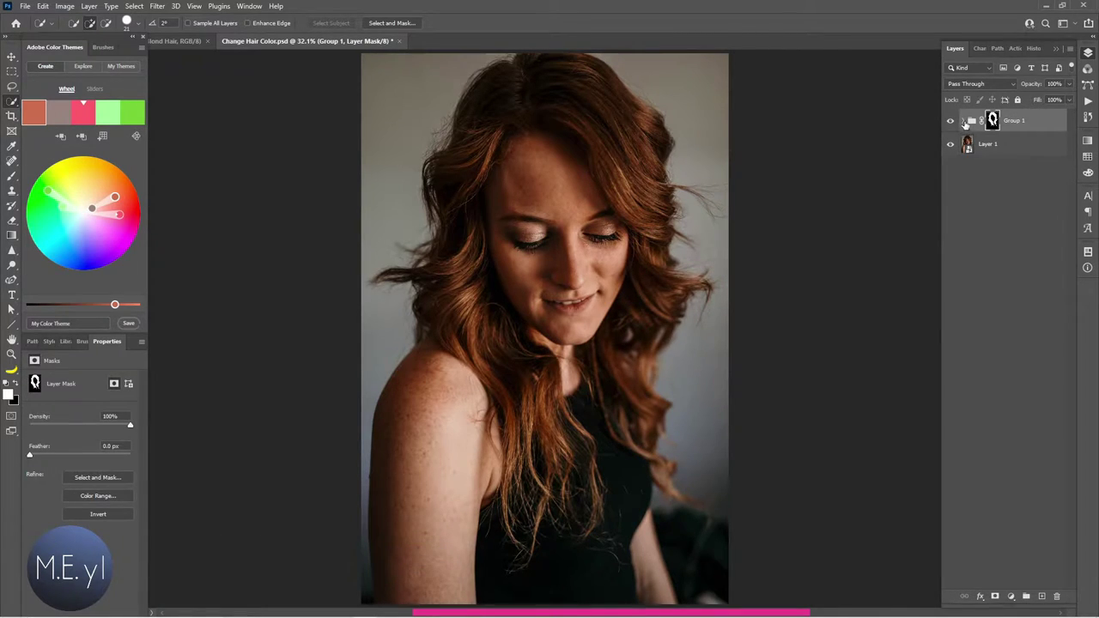
left_click(964, 121)
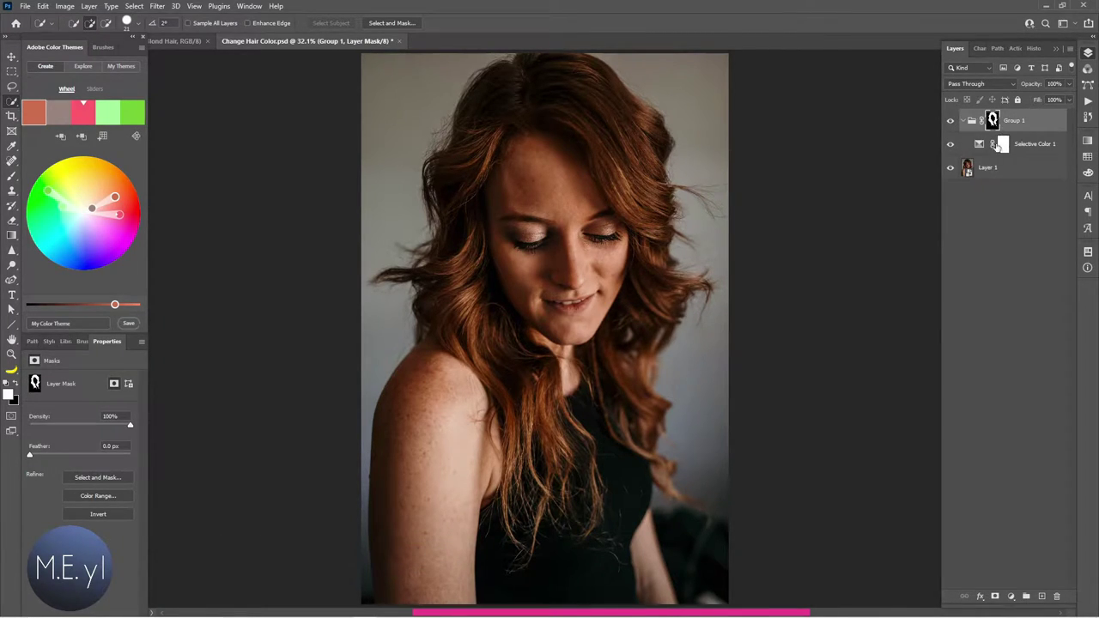
left_click(965, 122)
left_click(951, 121)
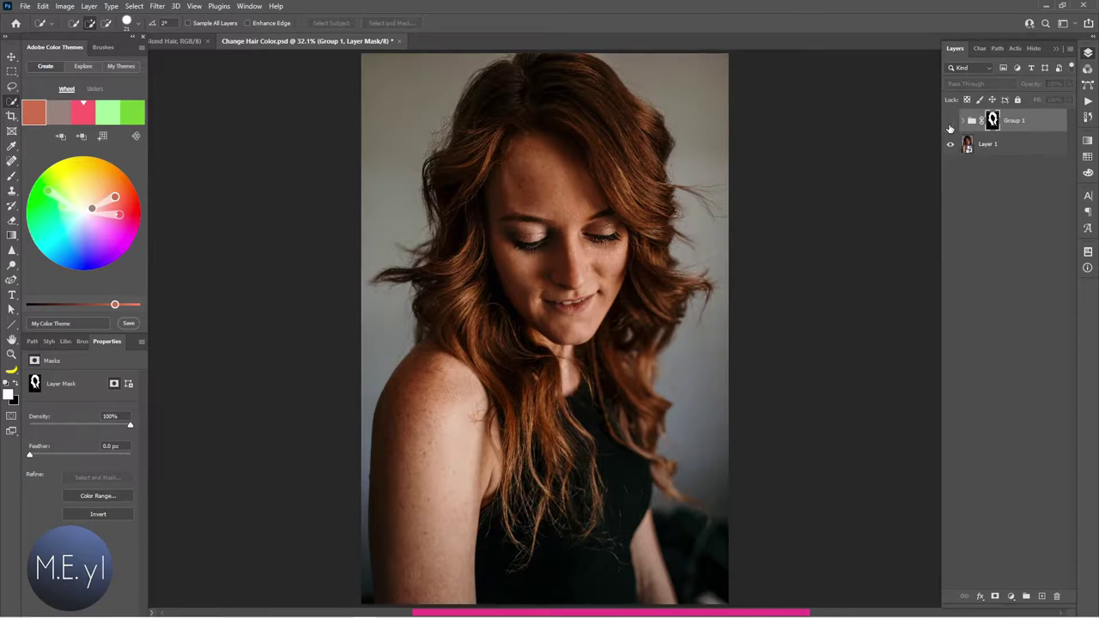
left_click(950, 121)
left_click(965, 121)
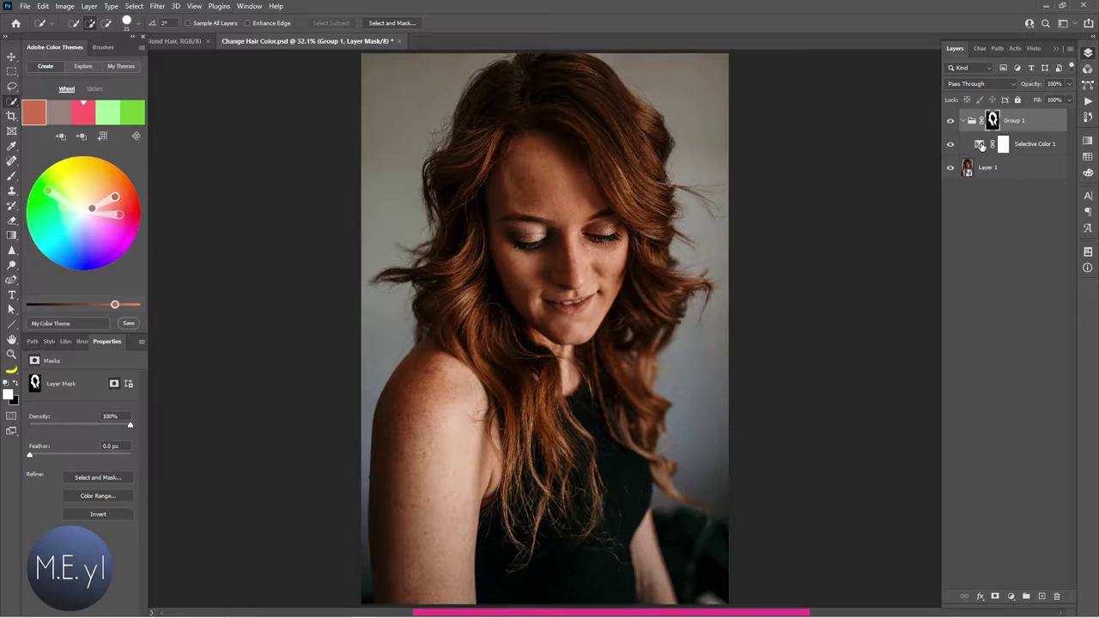
left_click(982, 145)
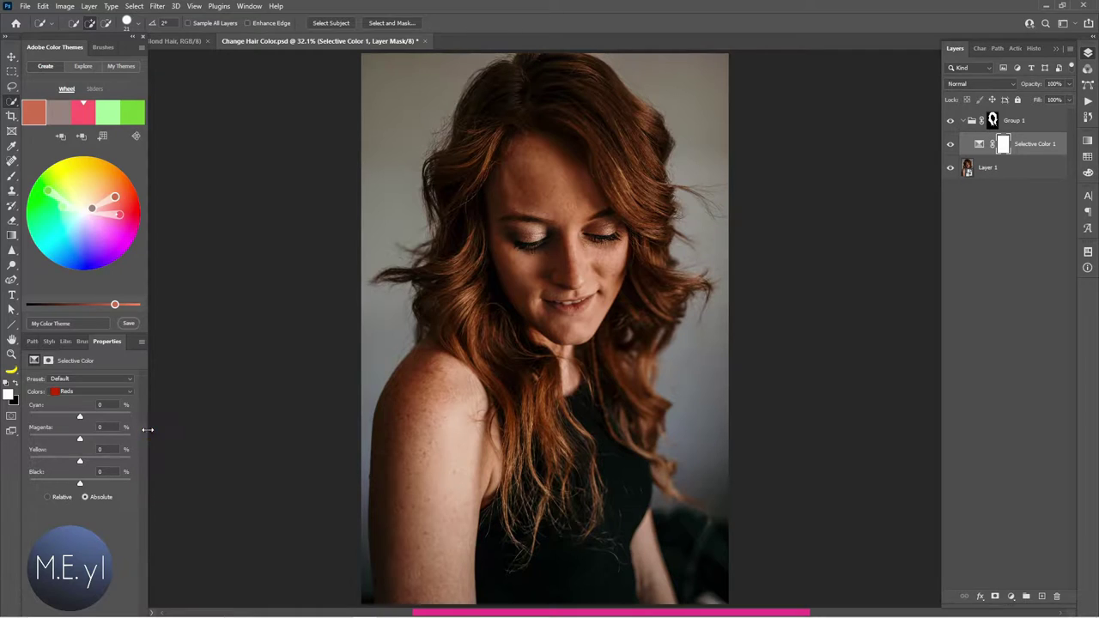
left_click_drag(148, 430, 169, 429)
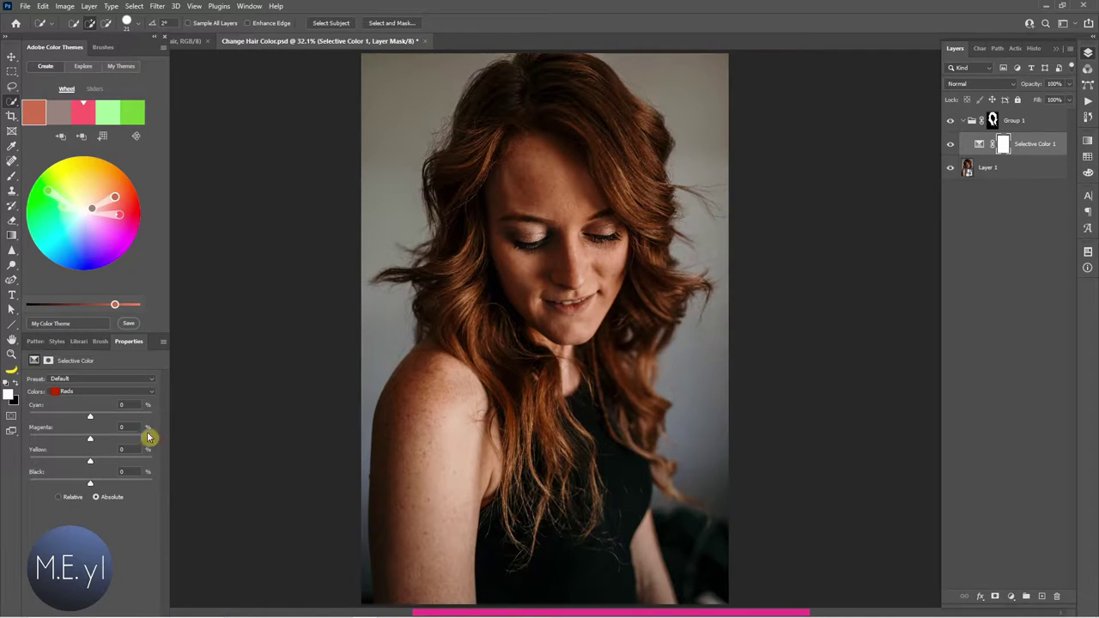
Adjust the Selective Color Neutrals to Cyan -63, Magenta +6, Yellow +18, Black +9.
left_click(100, 394)
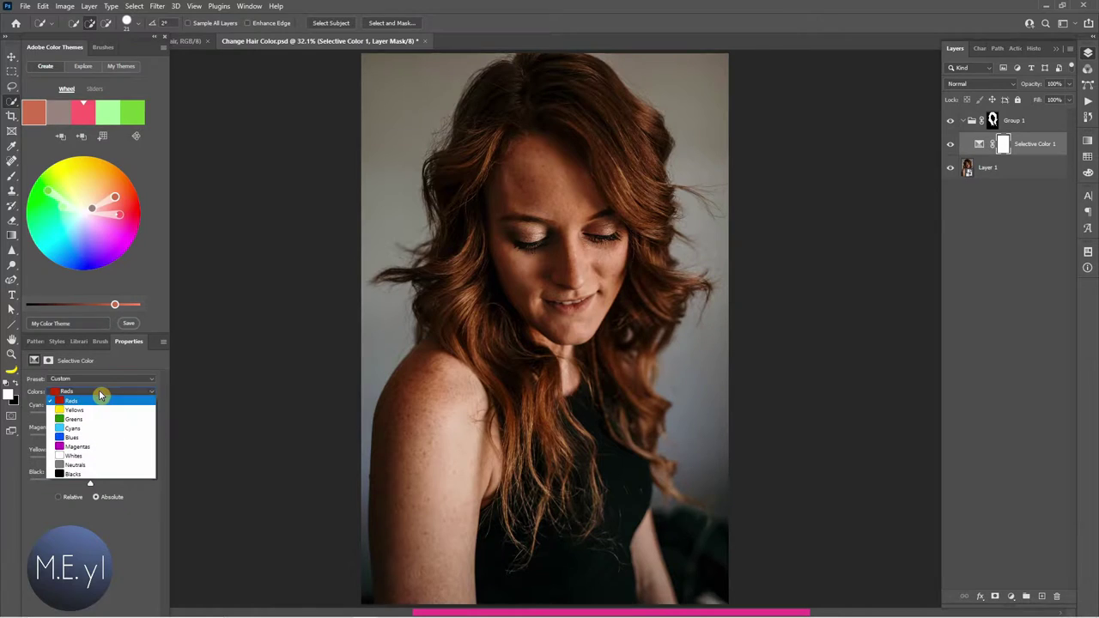
left_click(100, 467)
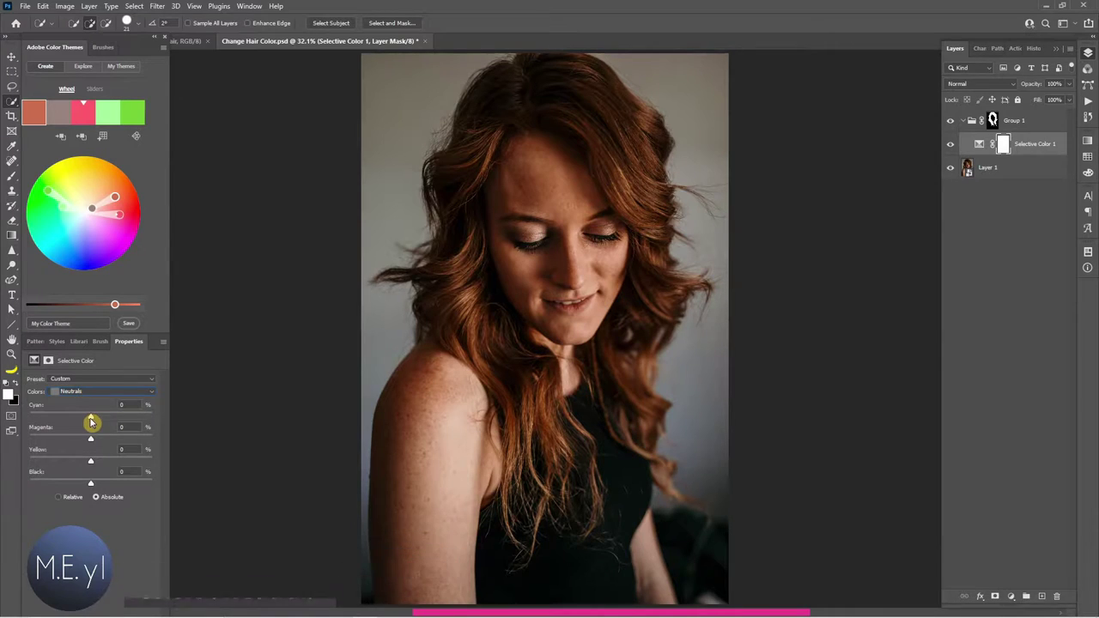
left_click_drag(91, 421, 56, 421)
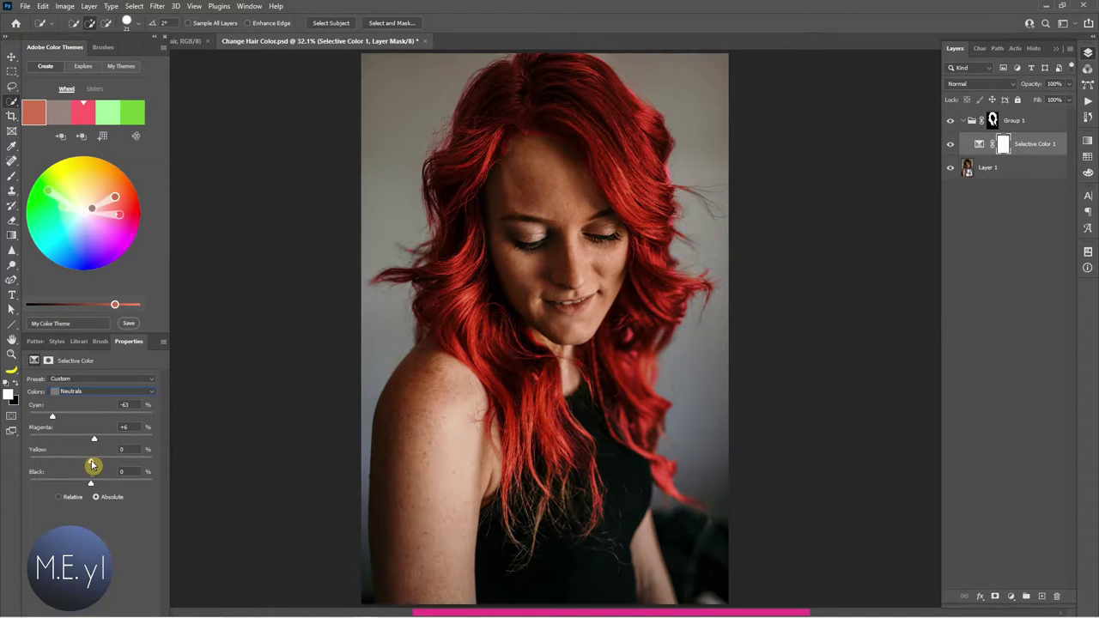
left_click_drag(92, 465, 101, 464)
Set Selective Color Black to +9 in Relative mode and rename the layer Red Color.
left_click_drag(91, 485, 97, 487)
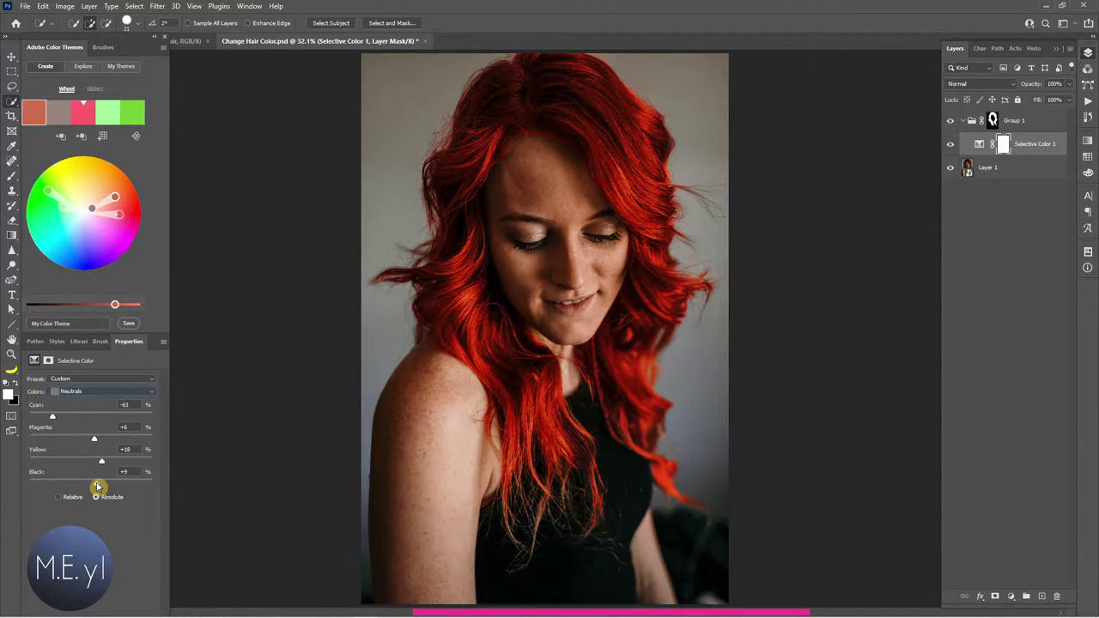
key("e")
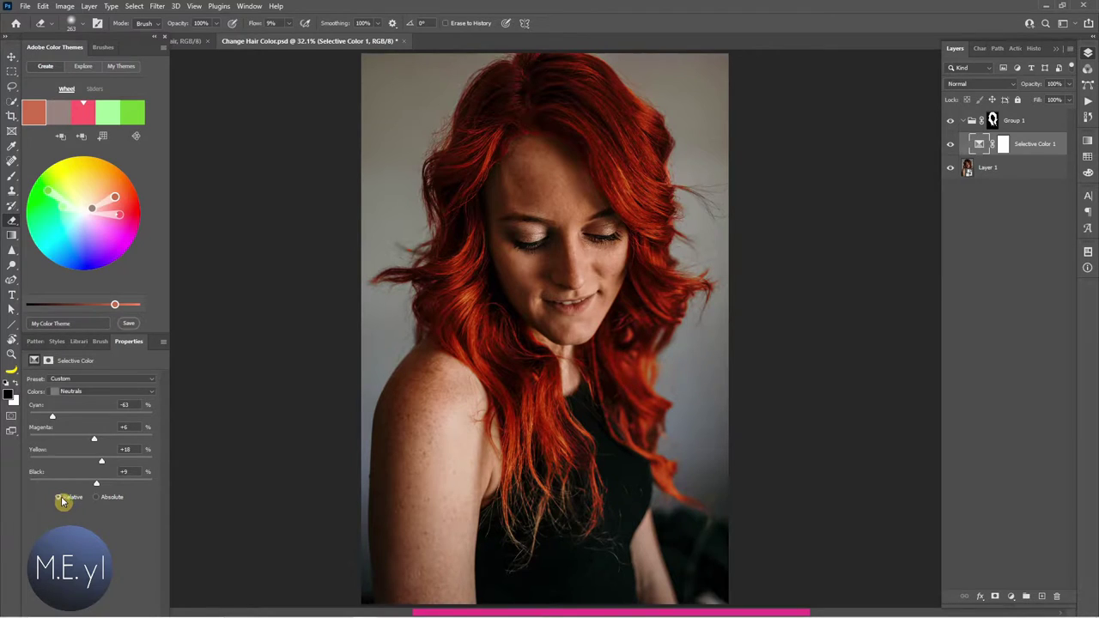
left_click(96, 498)
left_click(59, 500)
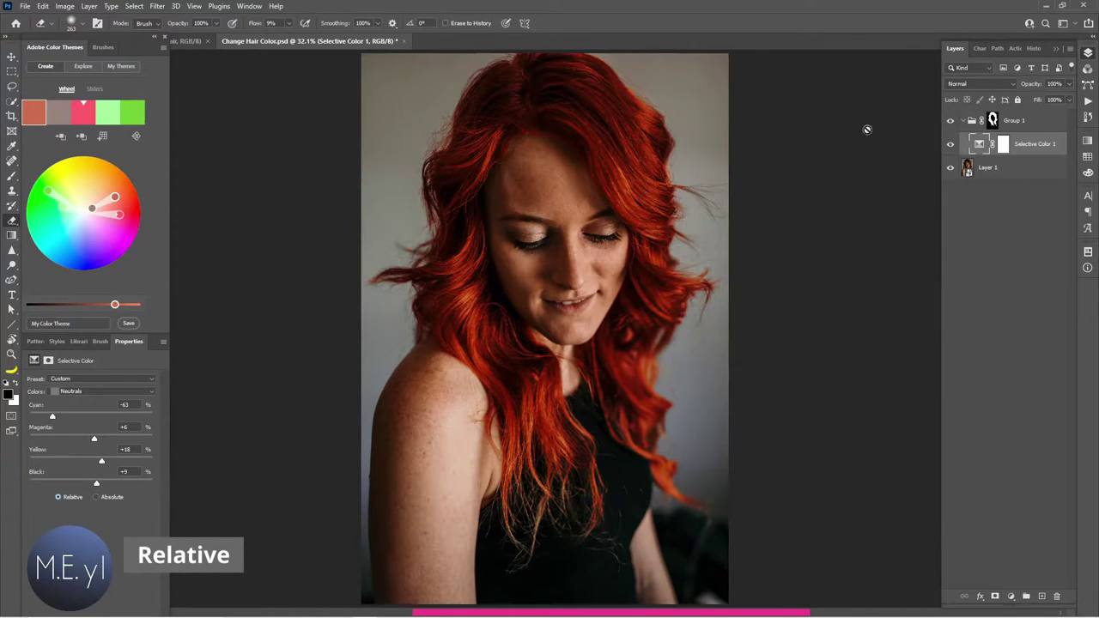
type("Red Color")
key("Return")
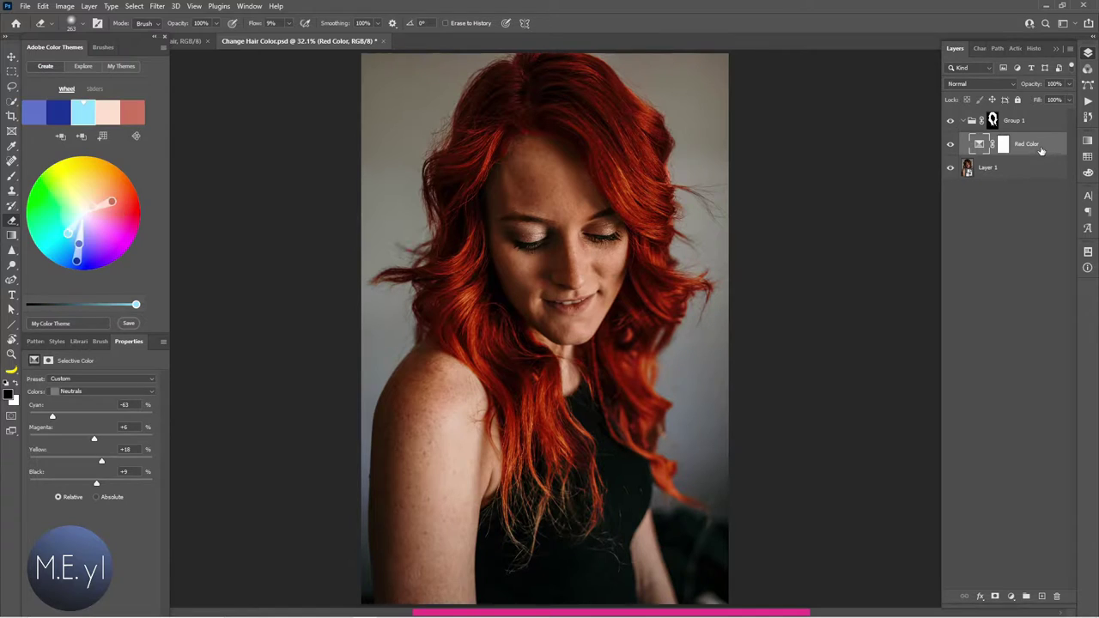
Add a new Selective Color layer named Blue Color and hide the Red Color layer.
left_click(1011, 597)
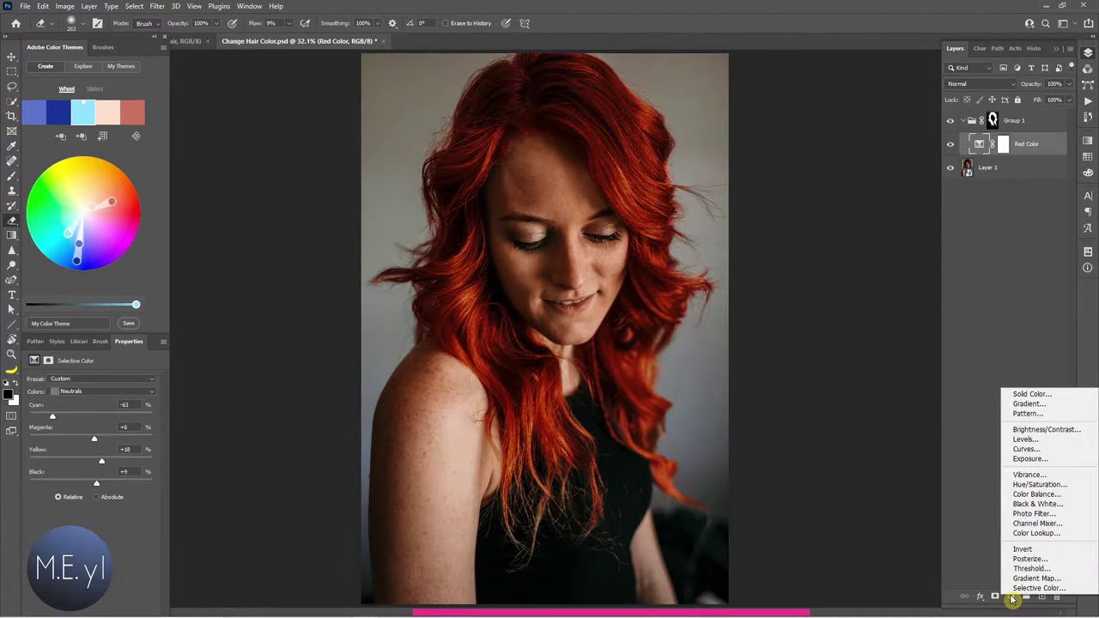
left_click(1021, 590)
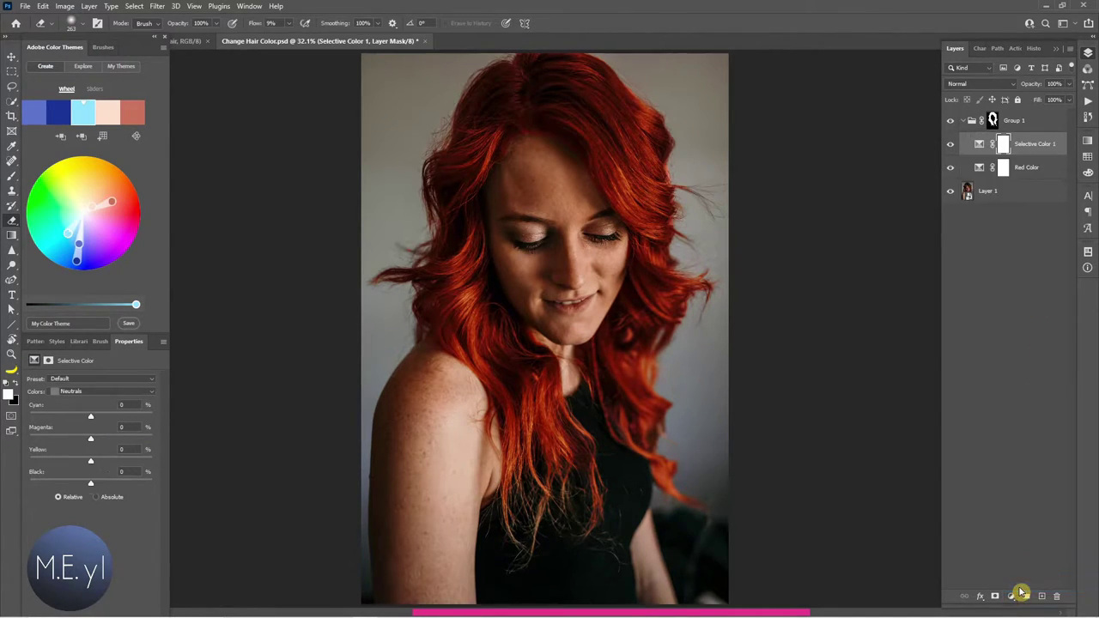
double_click(1041, 143)
type("Blue Col")
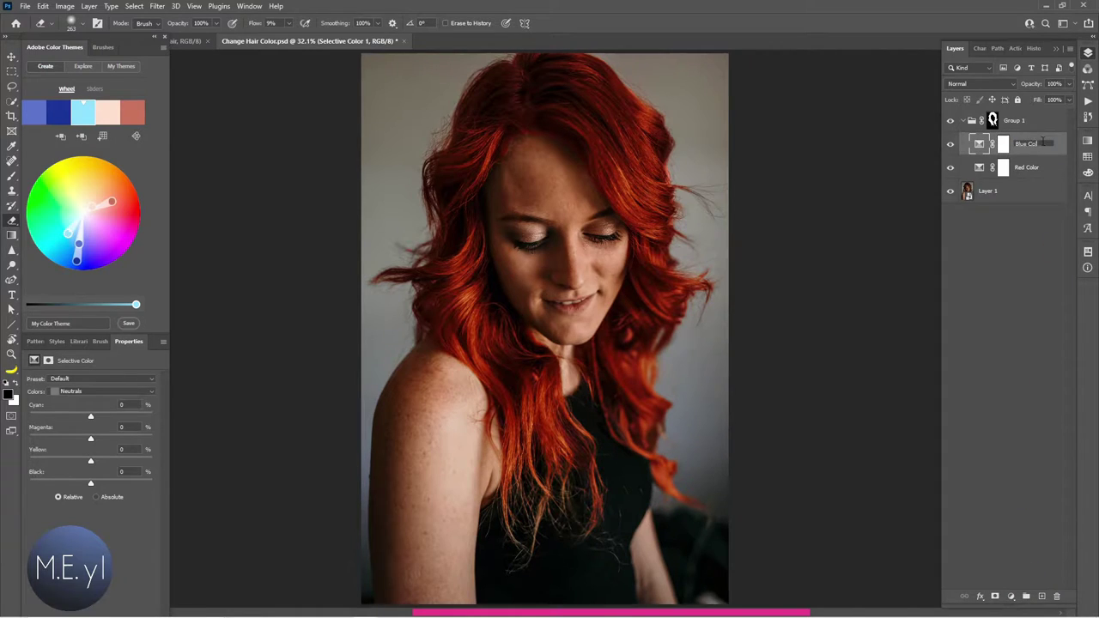
type("or")
key("Return")
left_click(952, 169)
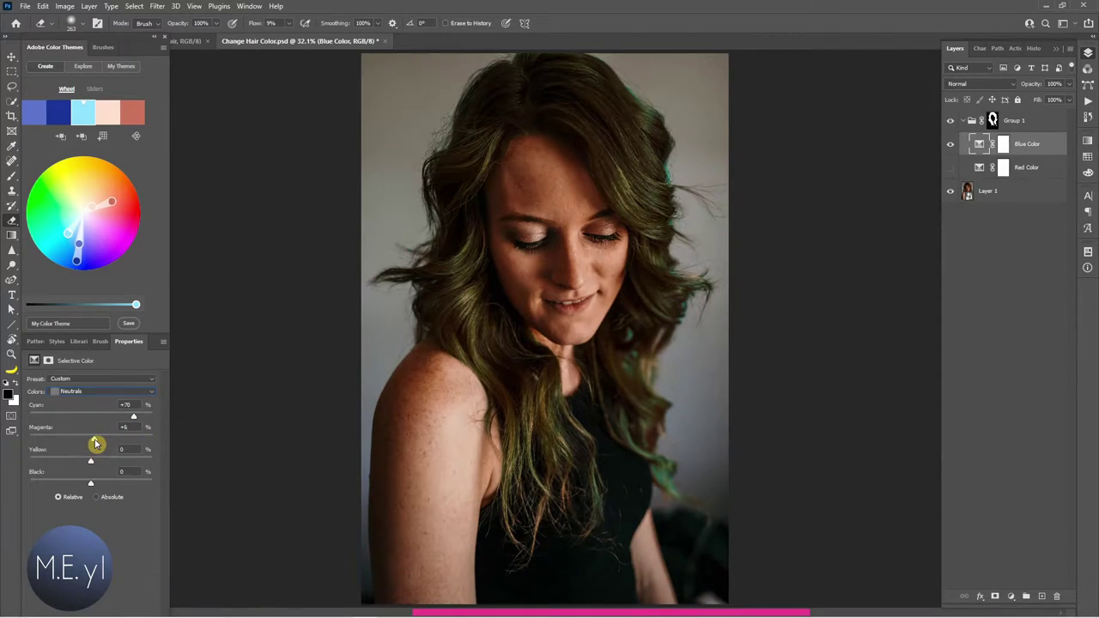
Set Neutrals to Cyan +87, Magenta +1, Yellow -90, Black +6 for violet-blue hair.
left_click(96, 443)
left_click_drag(92, 465, 48, 464)
left_click_drag(99, 442, 47, 465)
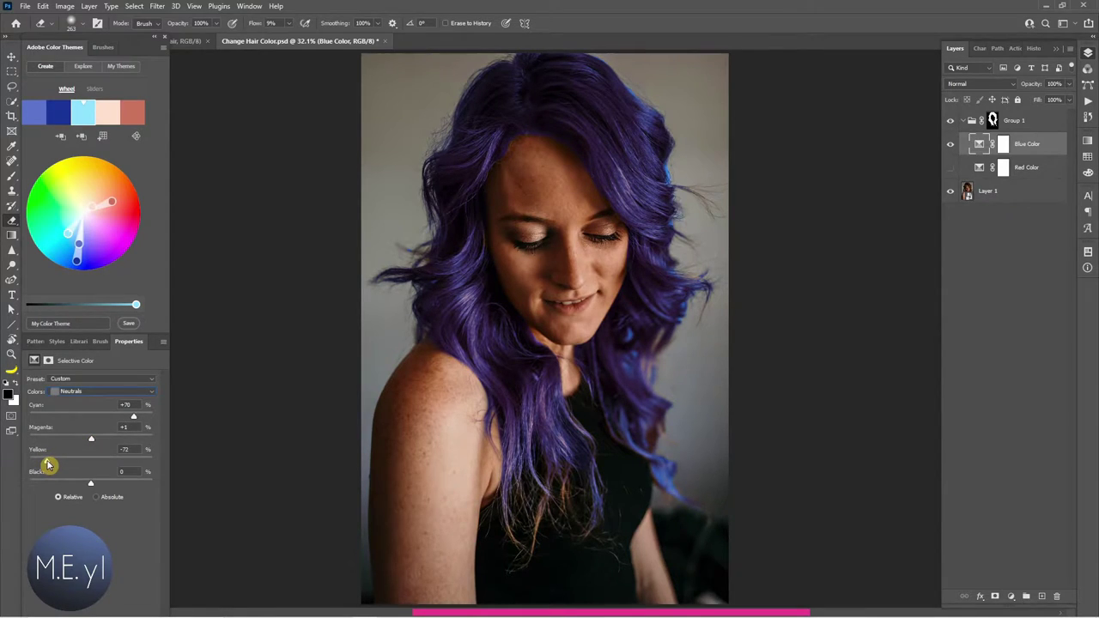
left_click_drag(133, 417, 134, 422)
mouse_move(91, 484)
left_mouse_down()
mouse_move(83, 488)
mouse_move(98, 488)
left_mouse_up()
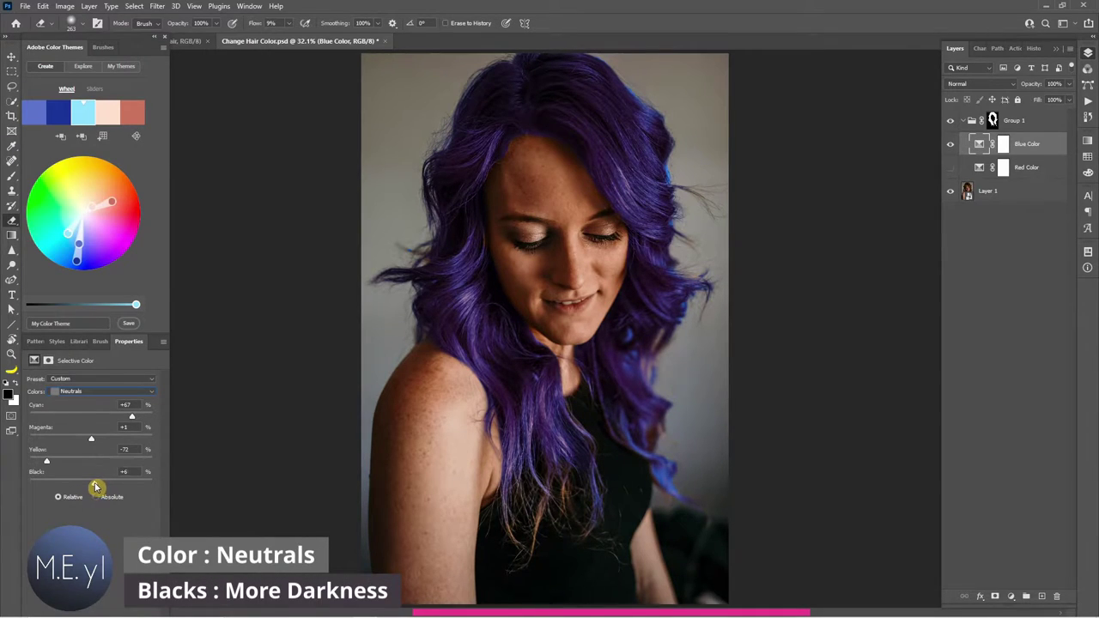
left_click_drag(133, 418, 143, 420)
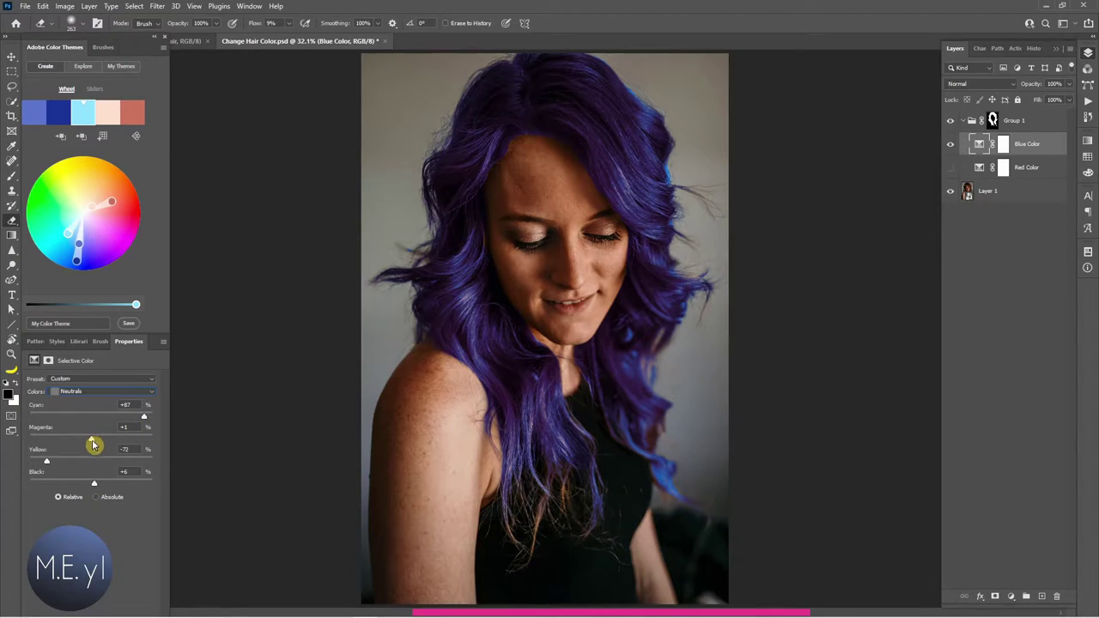
left_click_drag(46, 462, 36, 465)
Target Group 1's hair mask, preview it alone, and zoom in on the lower strands.
left_click(993, 119)
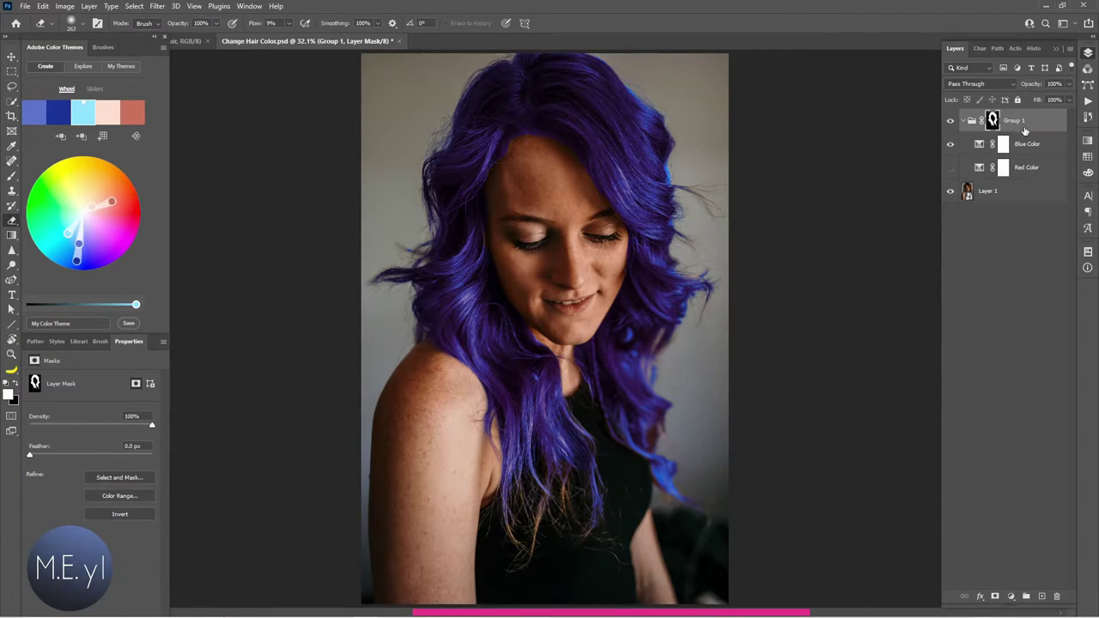
left_click(993, 120, "alt")
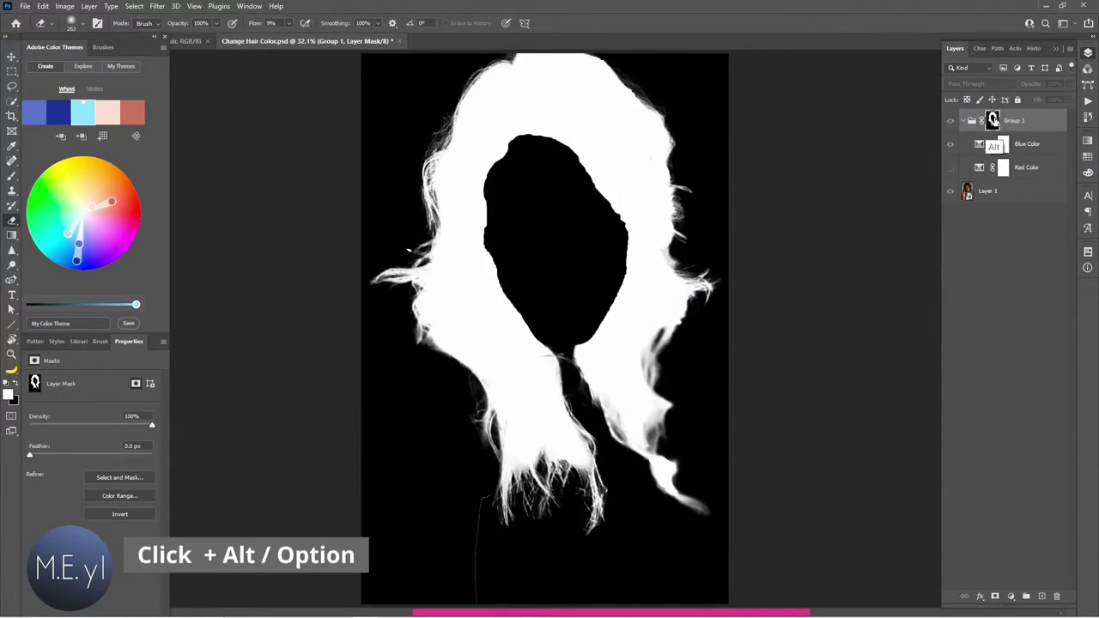
left_click(993, 119, "alt")
left_click(629, 479, "ctrl")
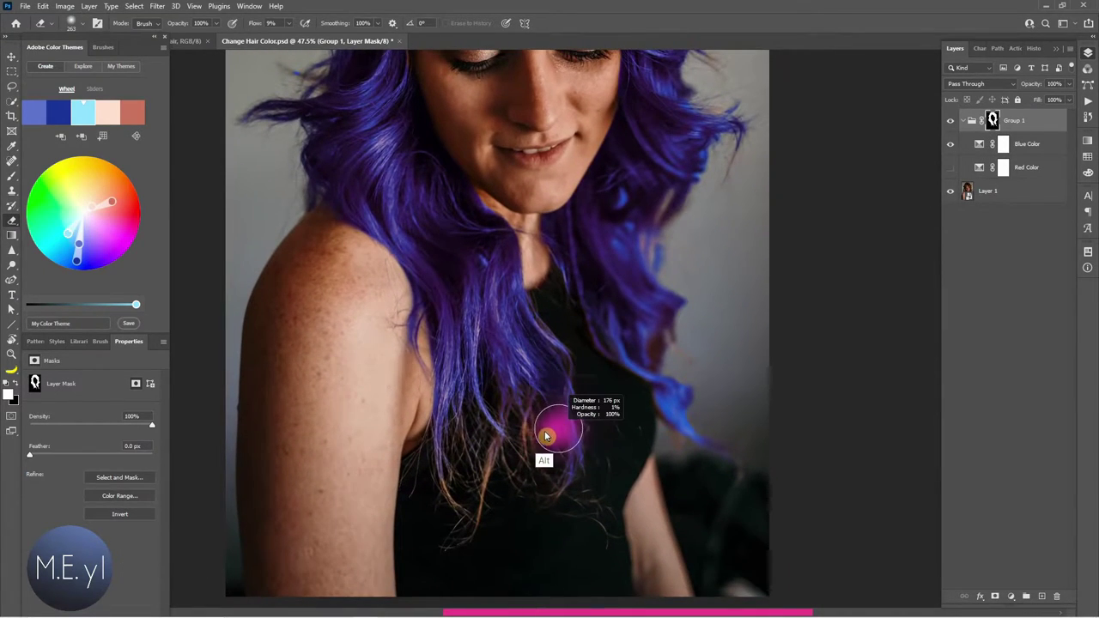
left_click_drag(545, 436, 536, 440)
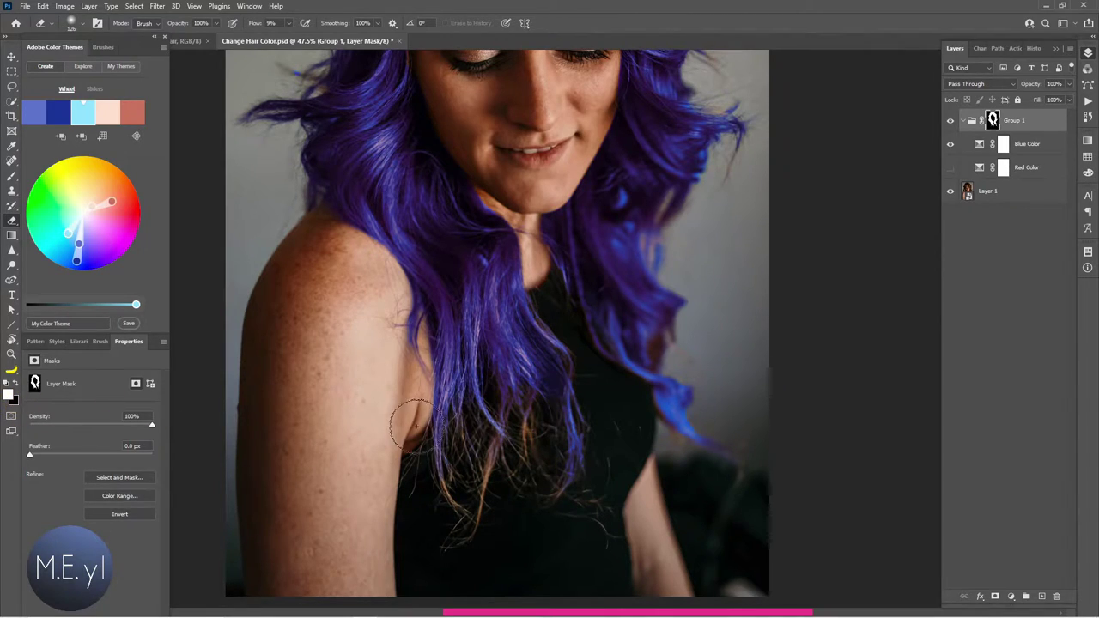
key("shift+1")
key("shift+4")
key("alt")
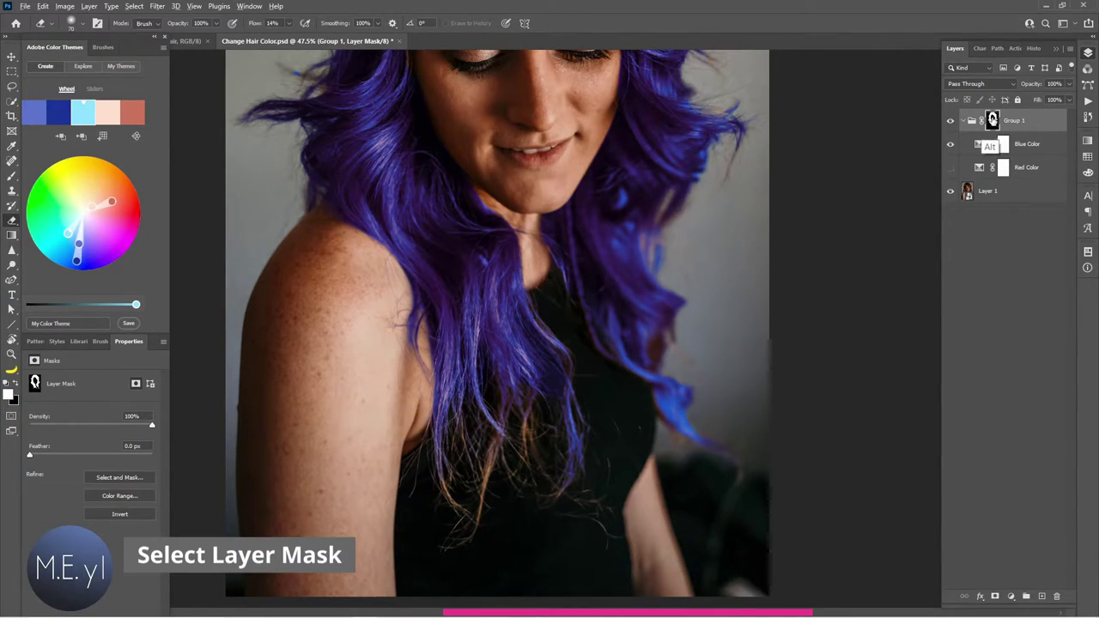
left_click(994, 120, "alt")
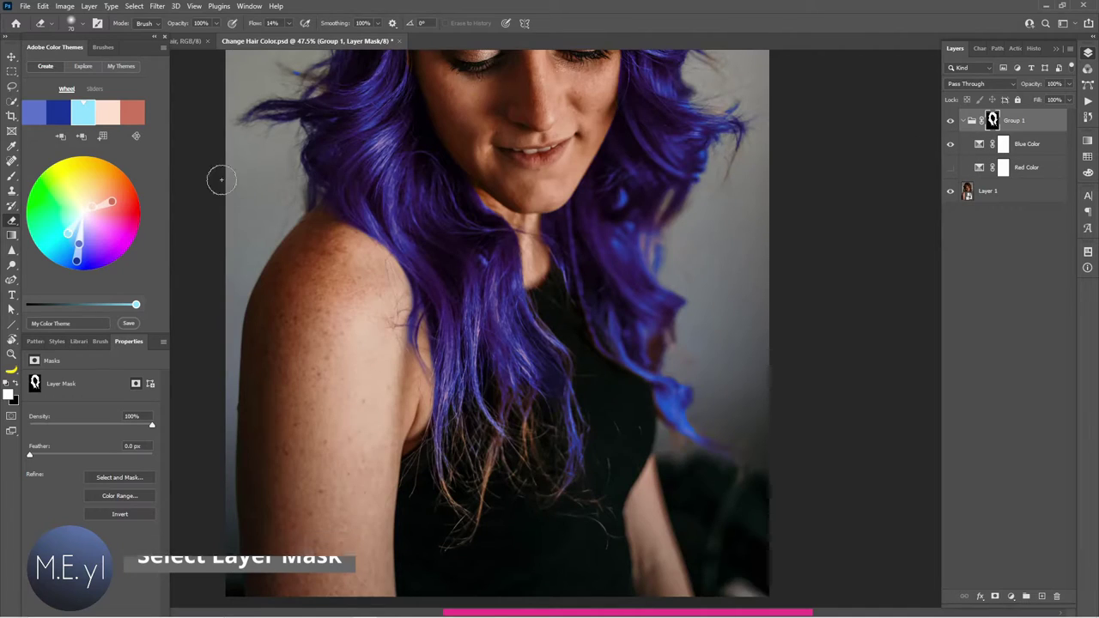
Paint white on the mask at 17% flow to reveal blue on the hair tips, then drop flow to 8%.
left_click(18, 176)
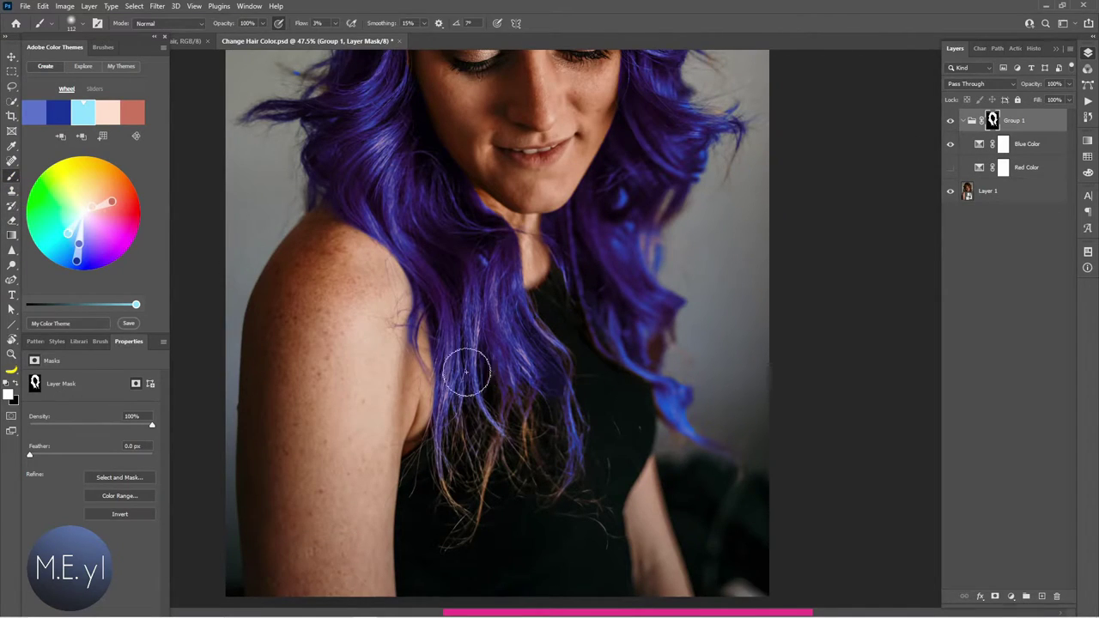
left_click_drag(507, 450, 497, 450)
left_click_drag(300, 26, 304, 26)
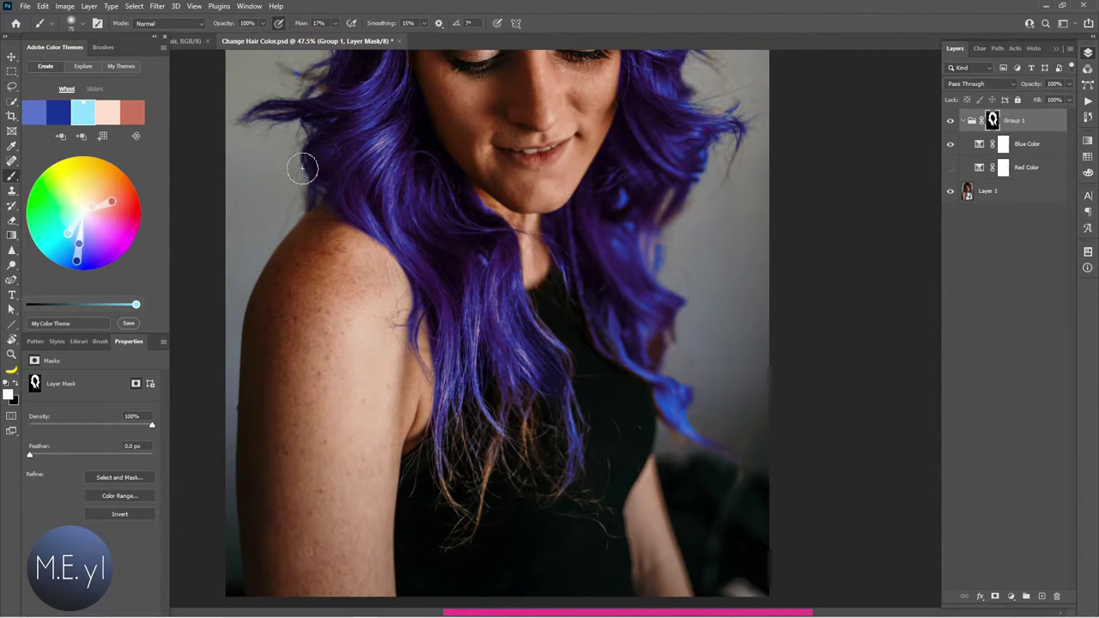
mouse_move(492, 447)
left_mouse_down()
mouse_move(486, 491)
mouse_move(552, 496)
mouse_move(411, 484)
mouse_move(484, 479)
mouse_move(553, 417)
left_mouse_up()
left_click_drag(334, 23, 355, 28)
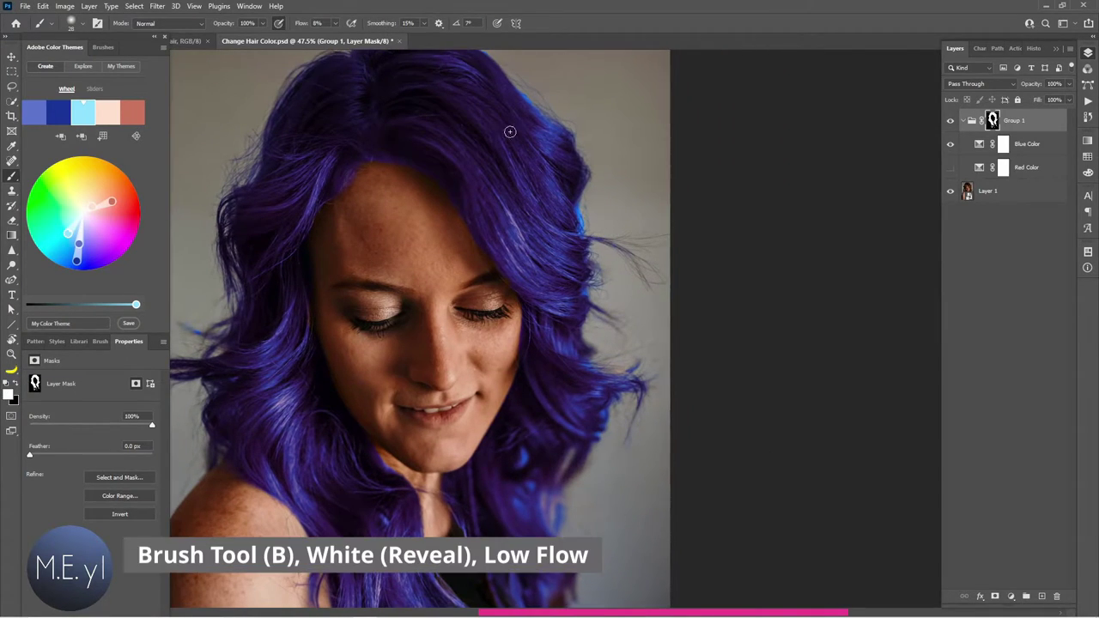
key("x")
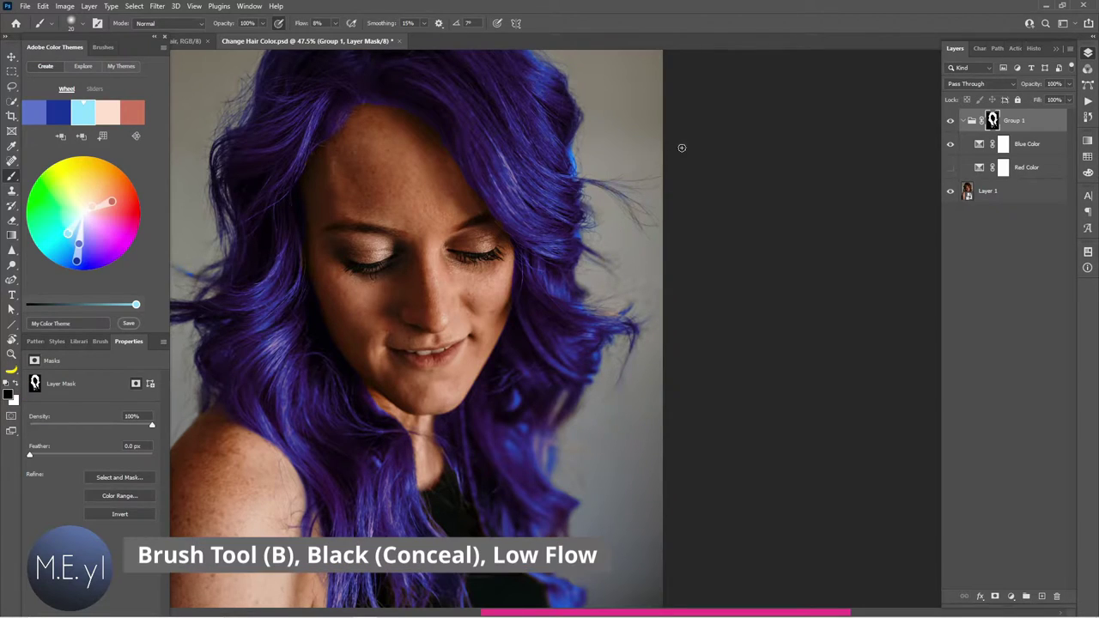
key("x")
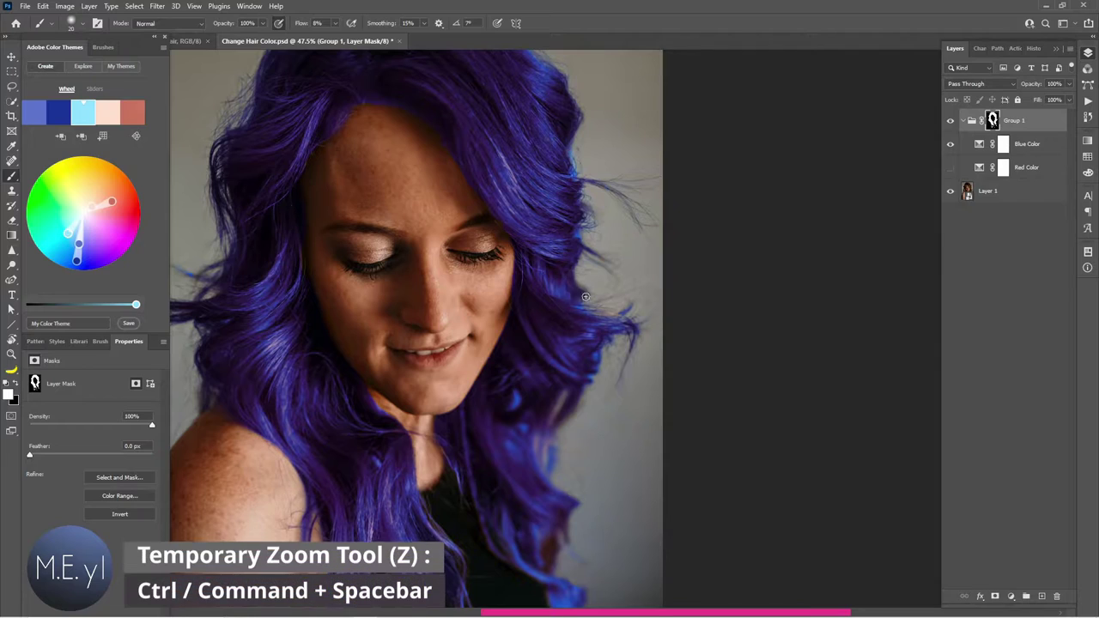
Fit the whole image in the window and pan to check the top of the hair.
scroll(584, 447, "down", 4)
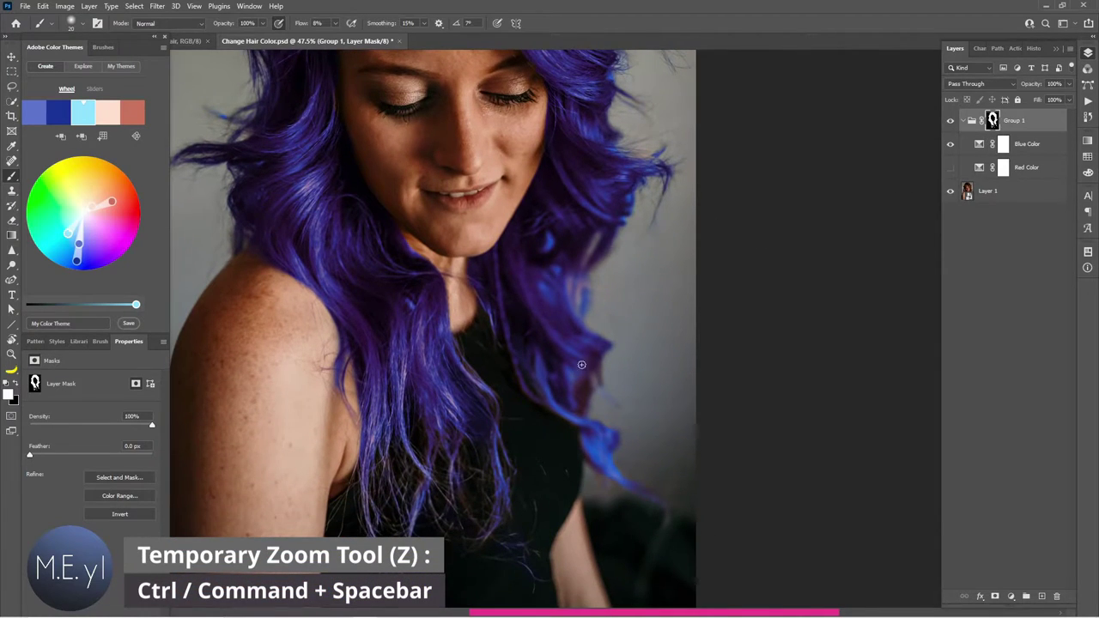
key("ctrl+0")
left_click(994, 121, "alt")
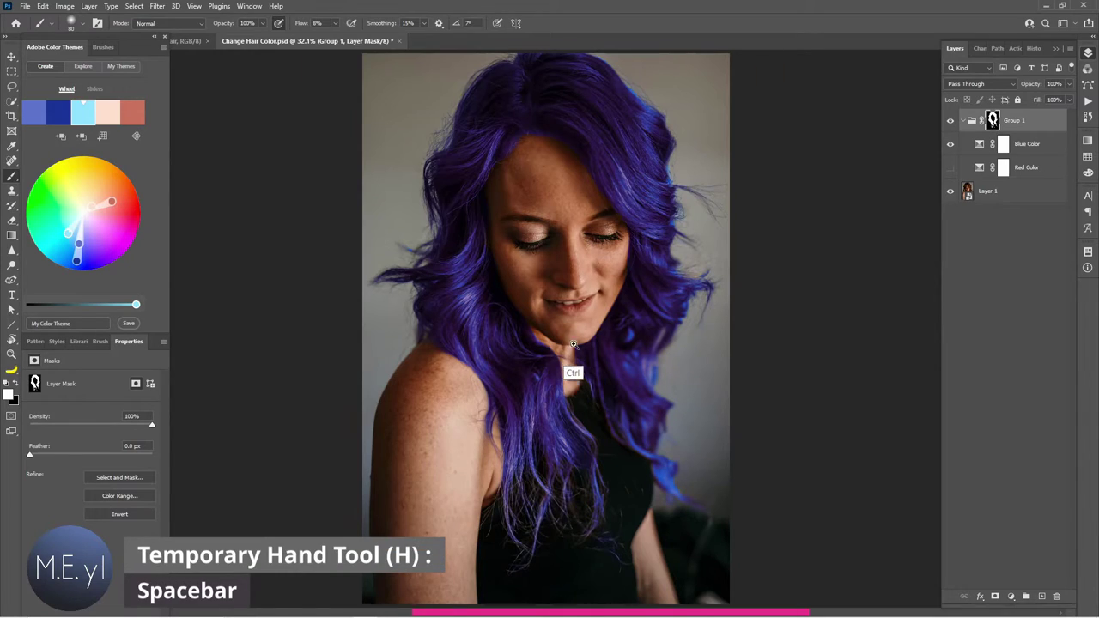
scroll(572, 372, "up", 4)
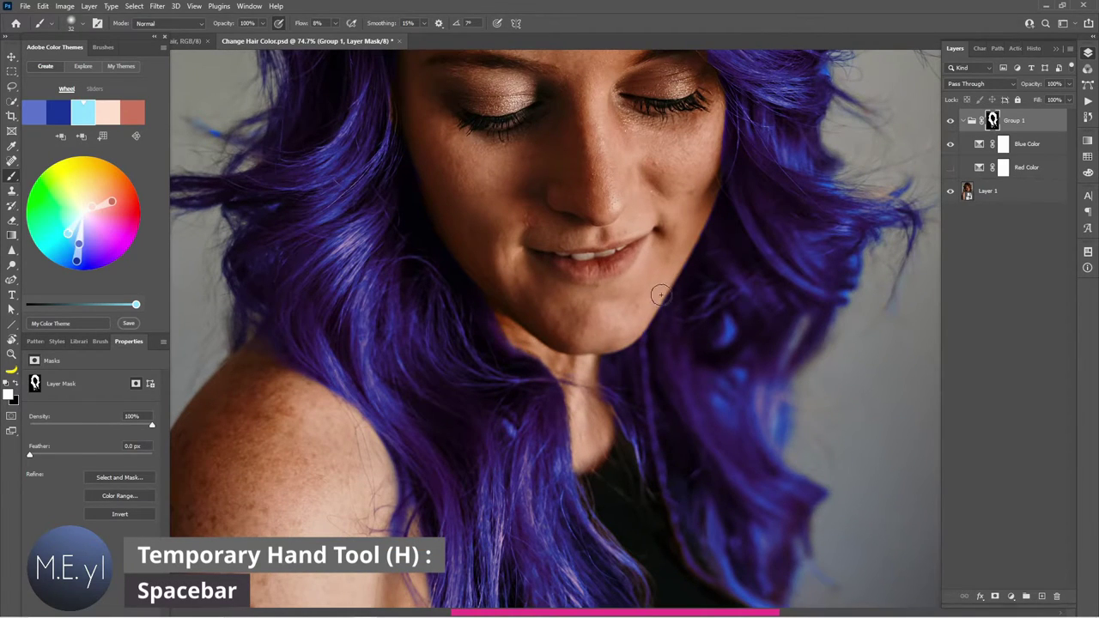
left_click_drag(662, 296, 664, 327)
scroll(647, 464, "up", 5)
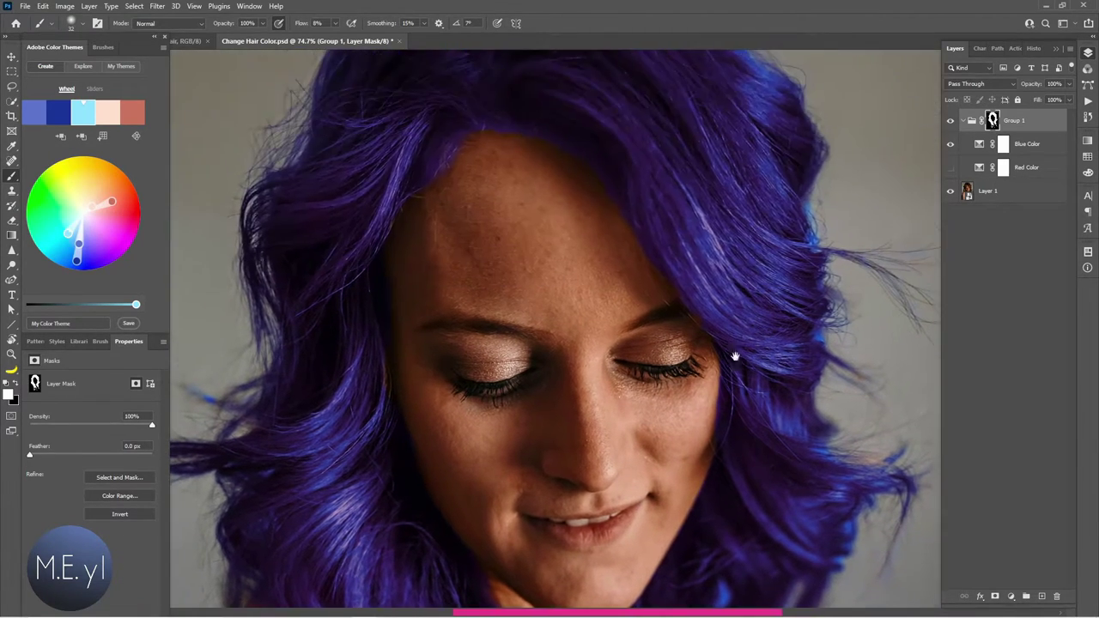
scroll(381, 341, "down", 1)
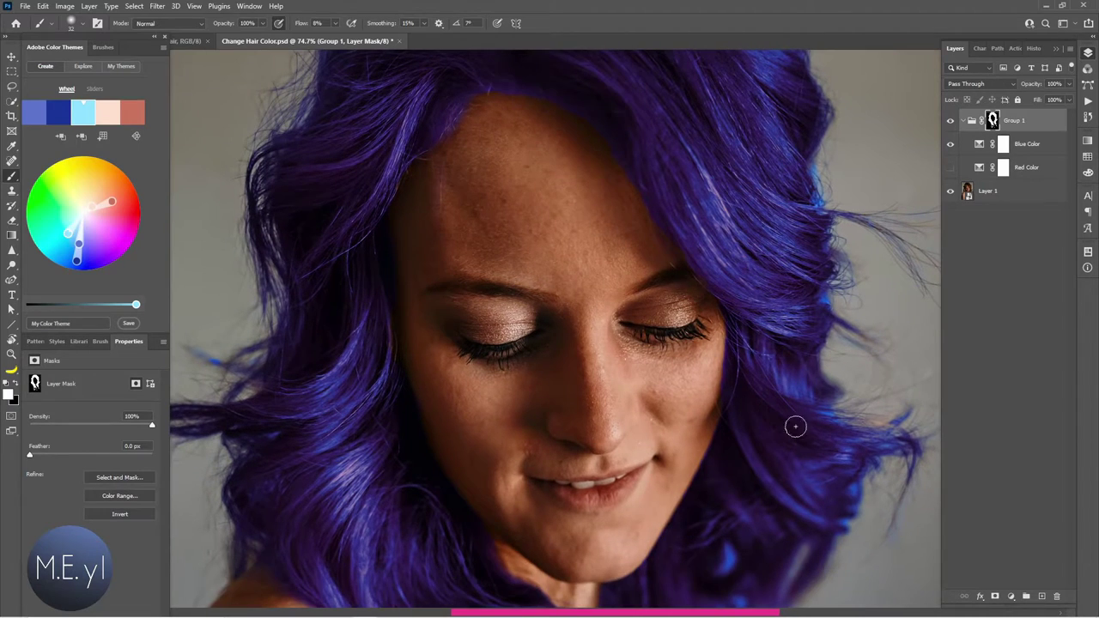
key("ctrl+0")
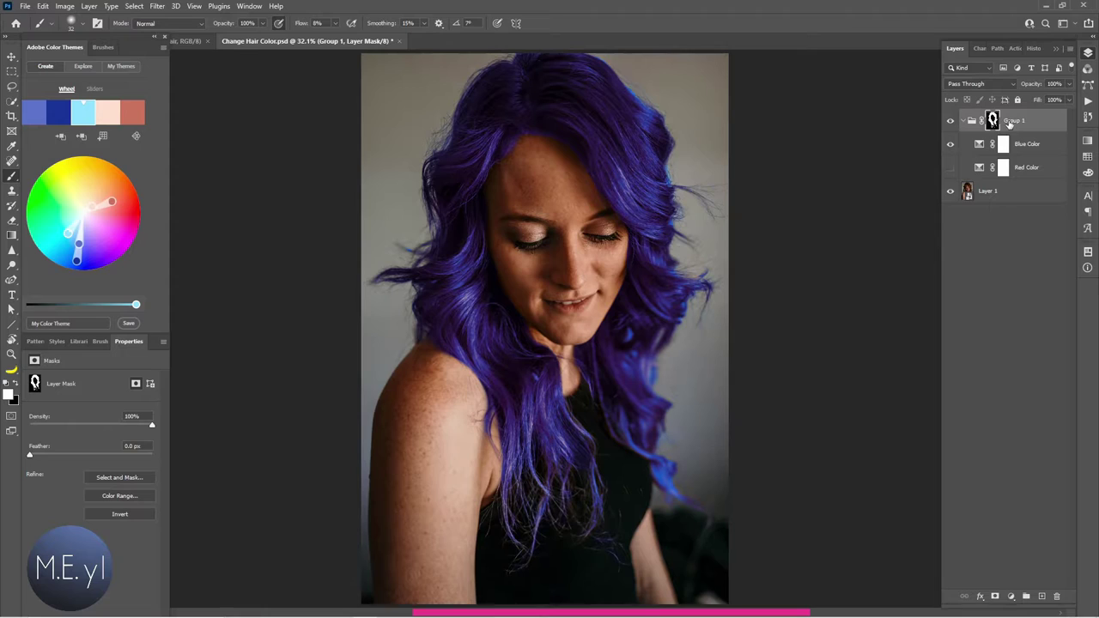
Compare Blue Color on and off, then raise its Neutrals Black to +19.
left_click(950, 144)
left_click(949, 146)
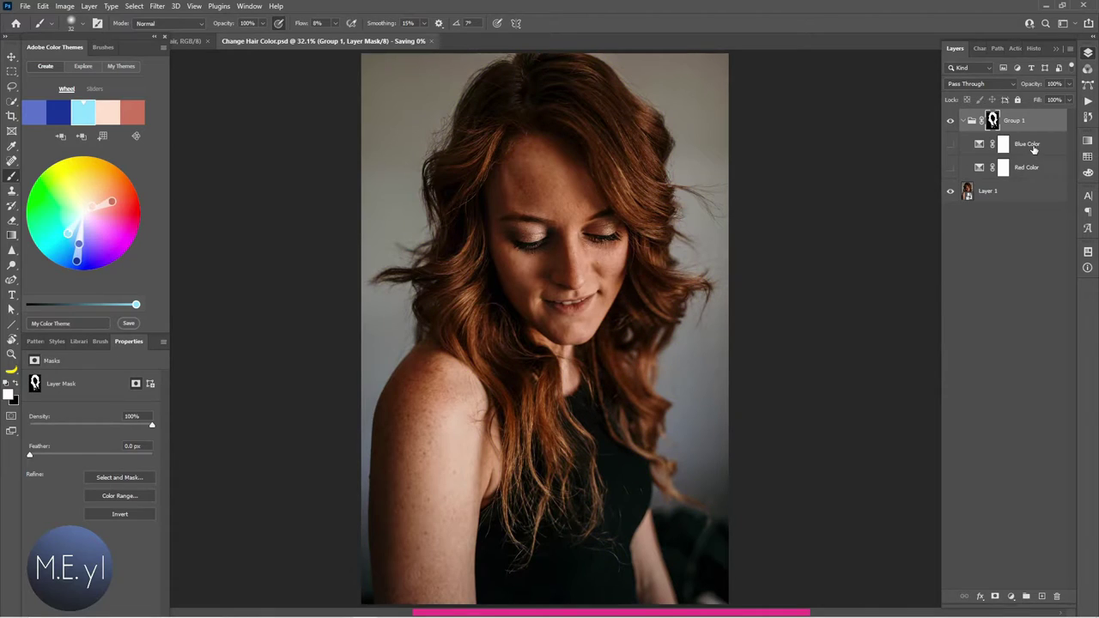
left_click(1033, 148)
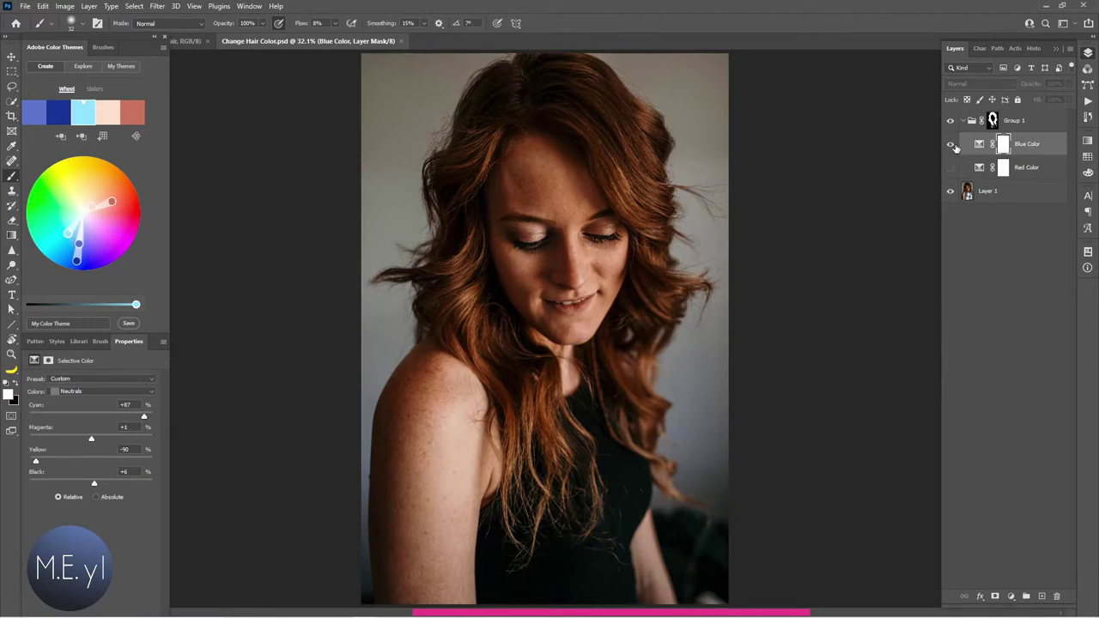
left_click(951, 146)
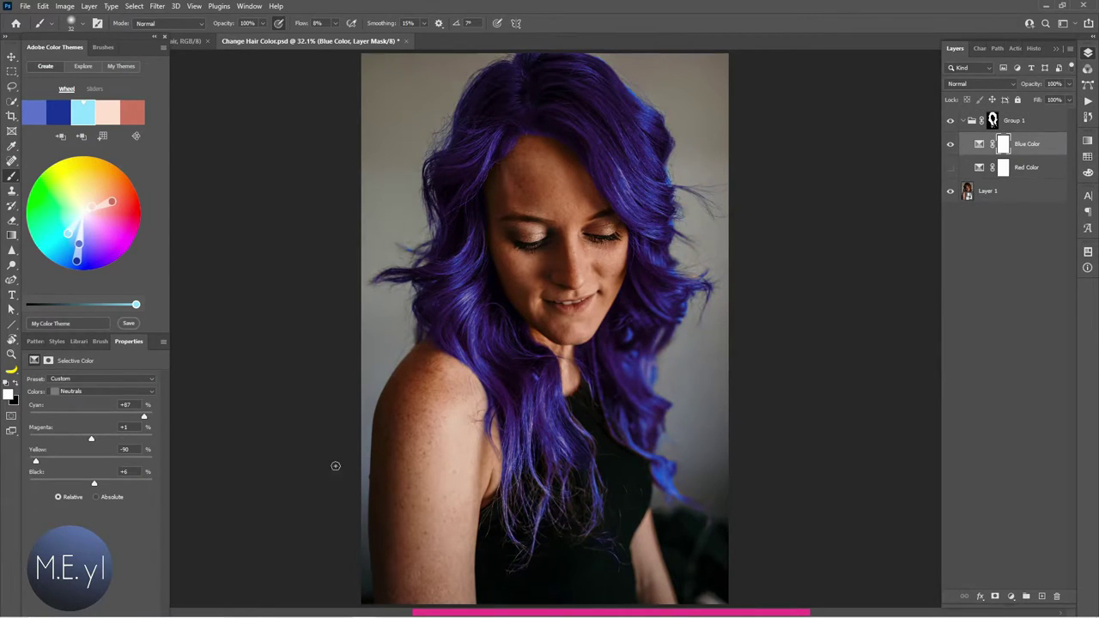
left_click_drag(94, 484, 105, 485)
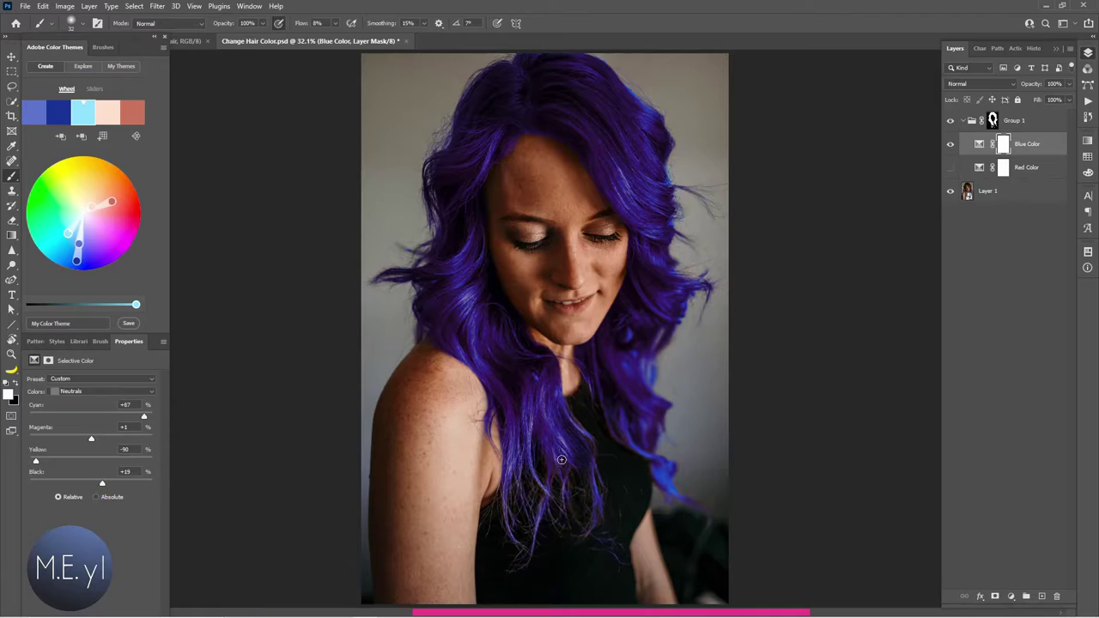
left_click(1012, 596)
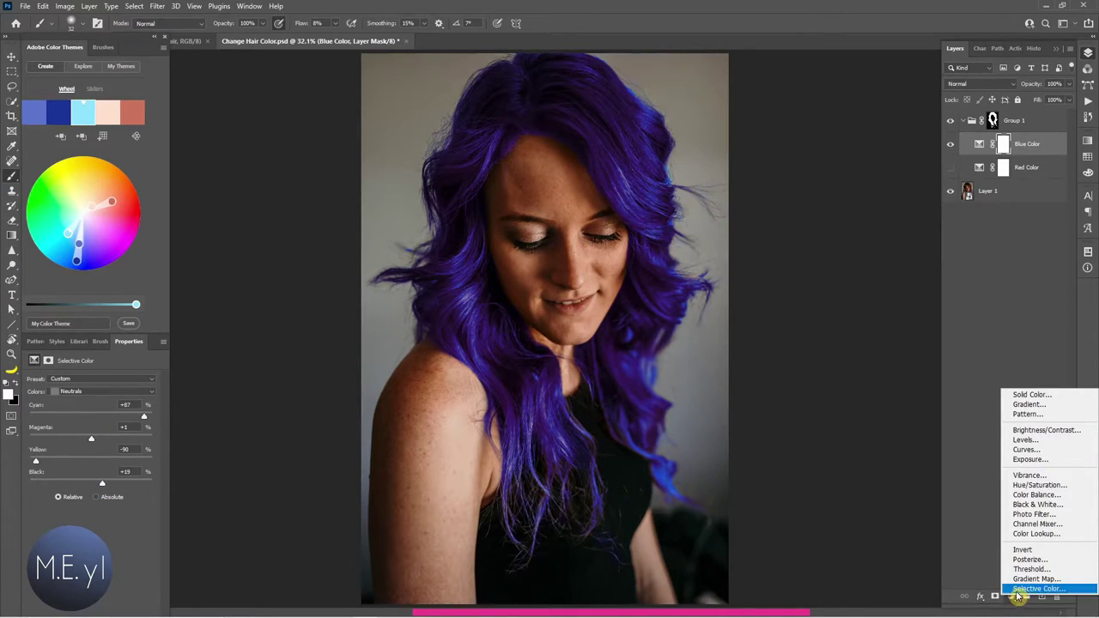
Add a Hue/Saturation layer at Saturation -29 and toggle it to compare the muted hair.
left_click(1039, 485)
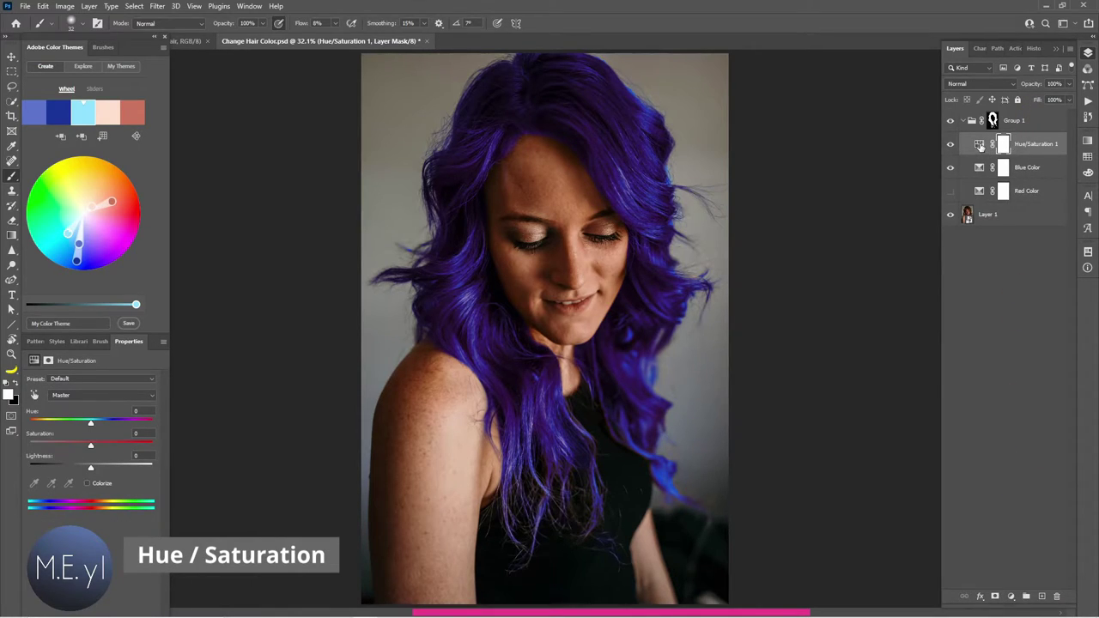
left_click(980, 145)
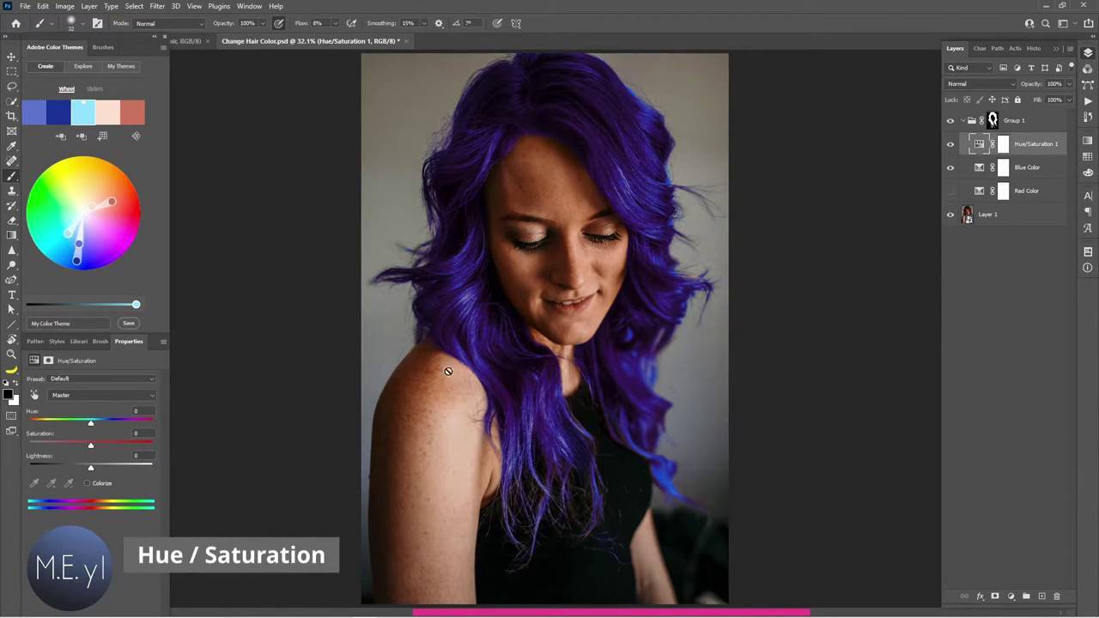
mouse_move(96, 448)
left_mouse_down()
mouse_move(71, 456)
mouse_move(105, 452)
mouse_move(73, 452)
left_mouse_up()
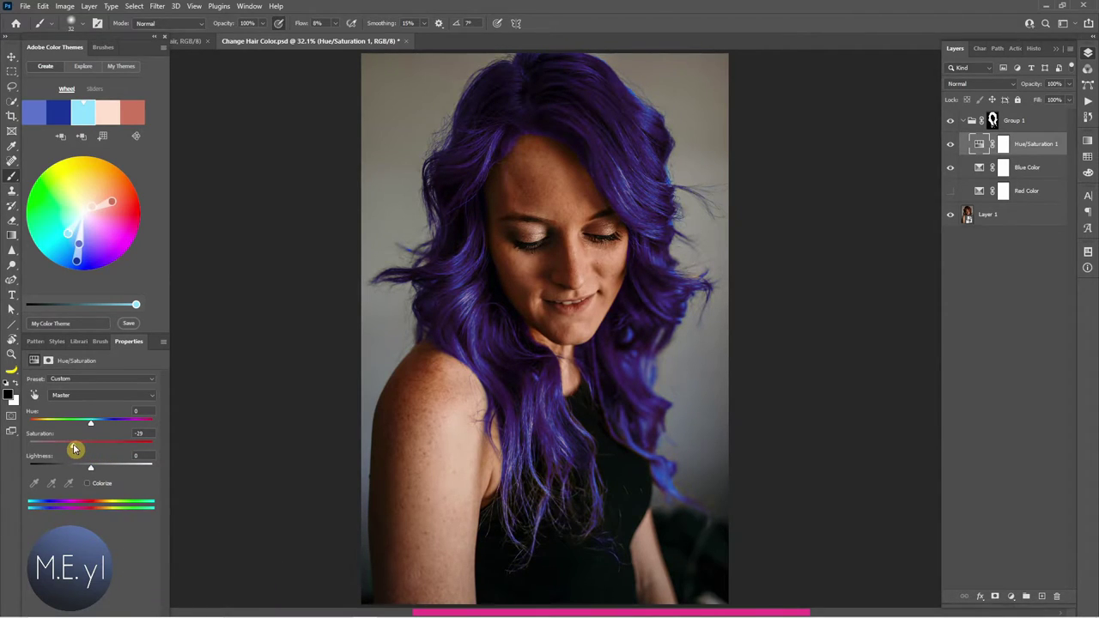
left_click(951, 146)
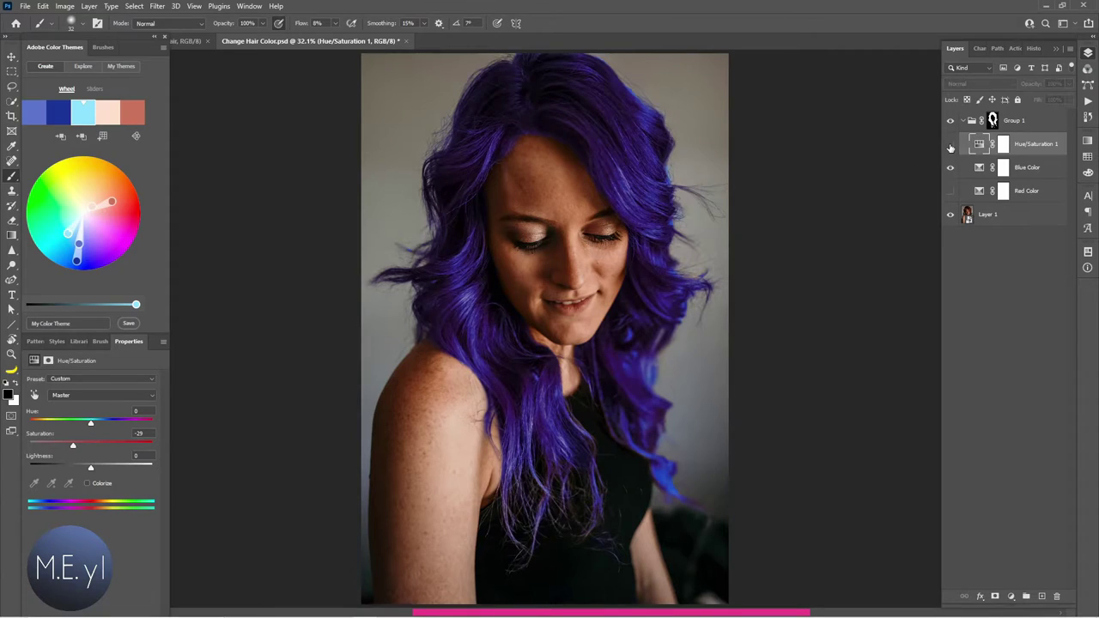
left_click(951, 146)
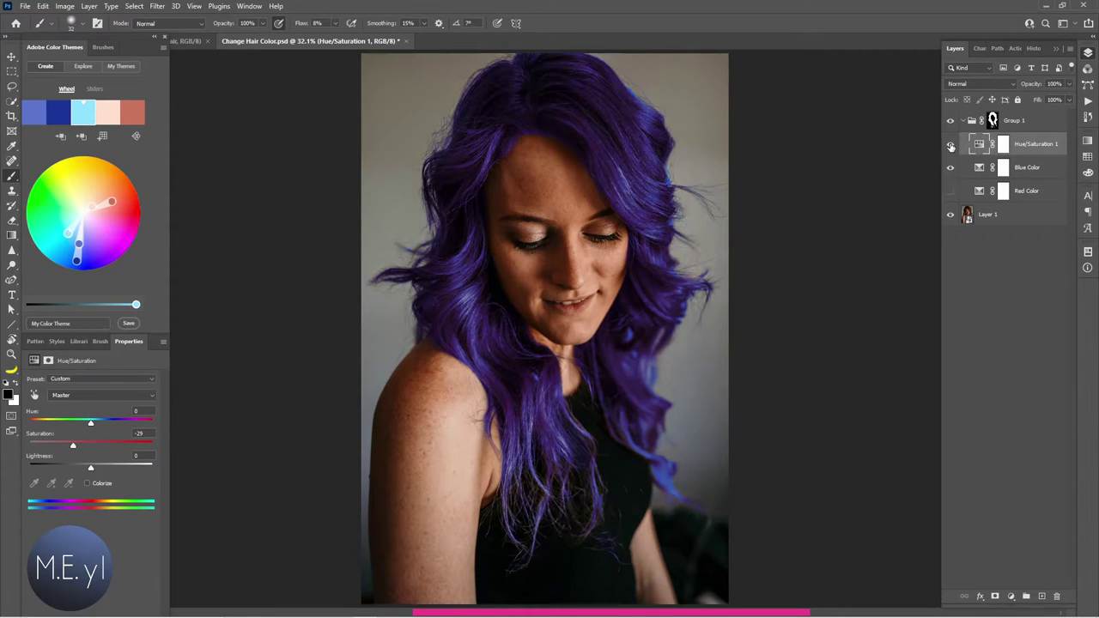
left_click(951, 146)
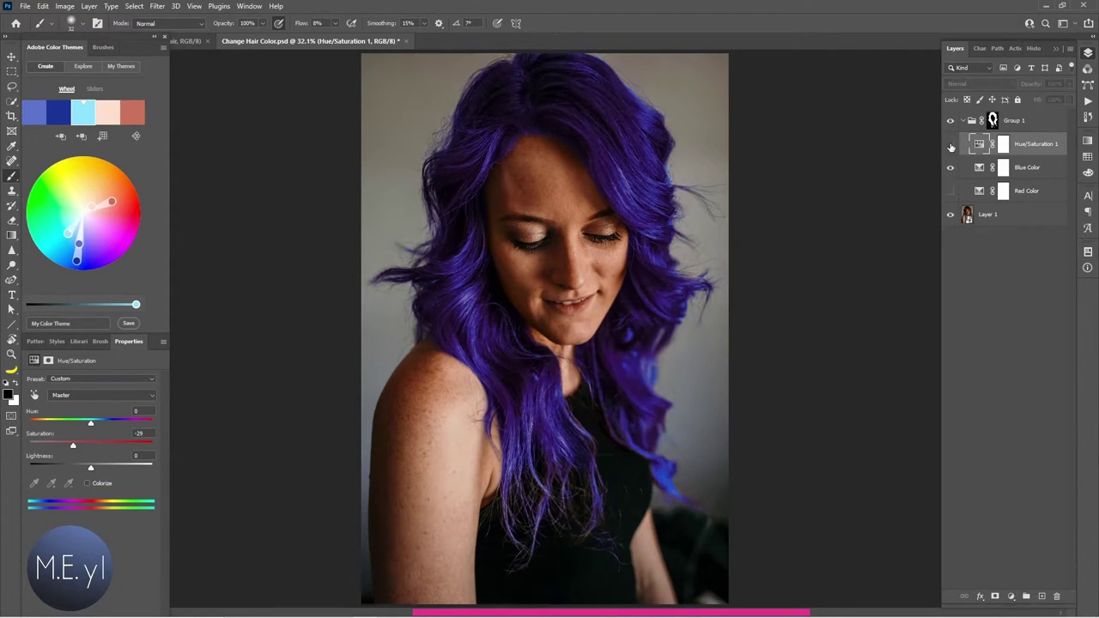
left_click(951, 146)
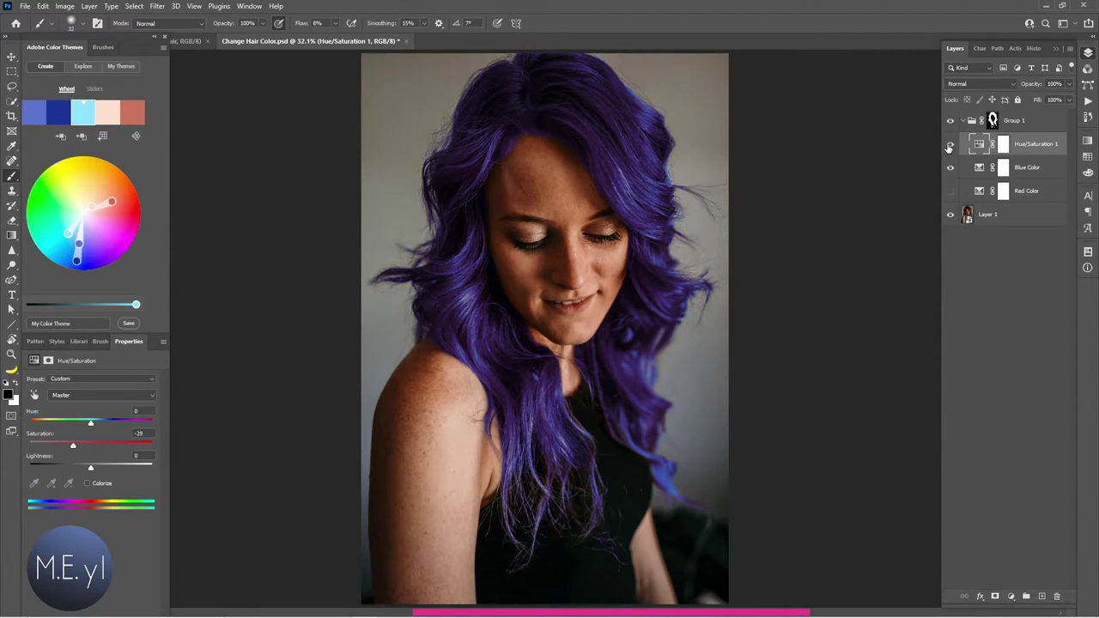
Link the Hue/Saturation layer with Blue Color and rename it Blue Color.
left_click(1040, 171, "shift")
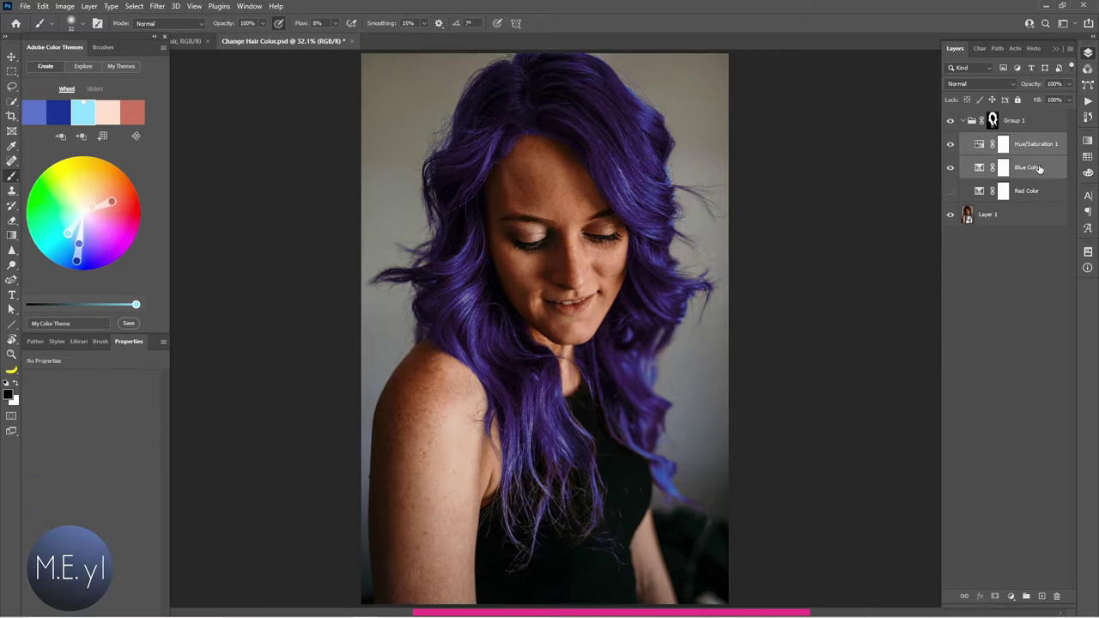
right_click(1040, 170)
left_click(986, 374)
left_click(1026, 170)
double_click(1028, 144)
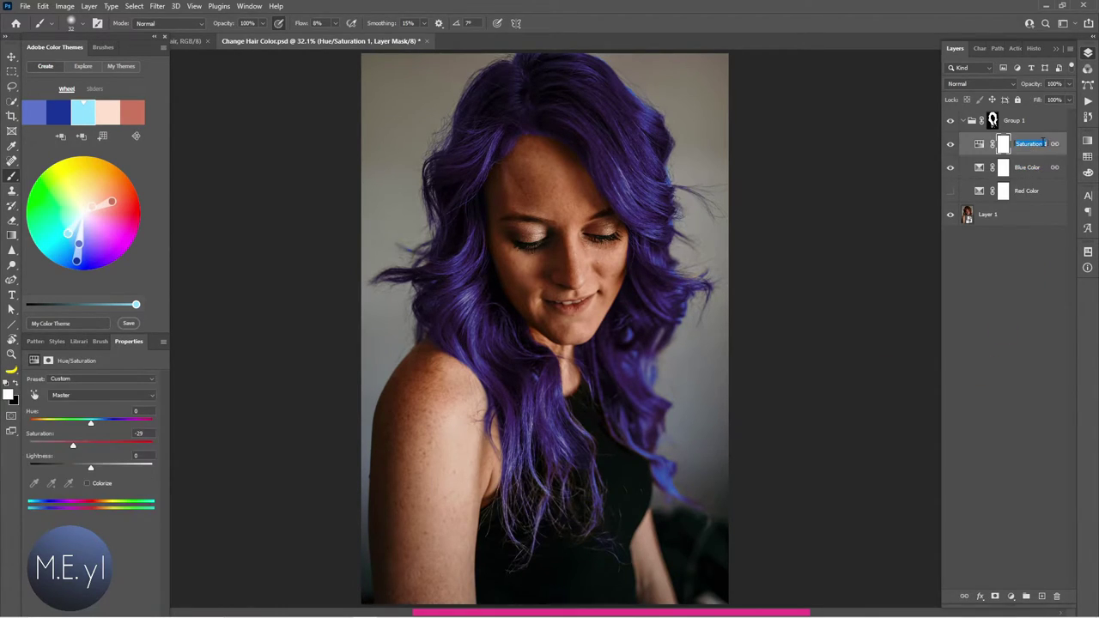
type("Blue Color")
key("Return")
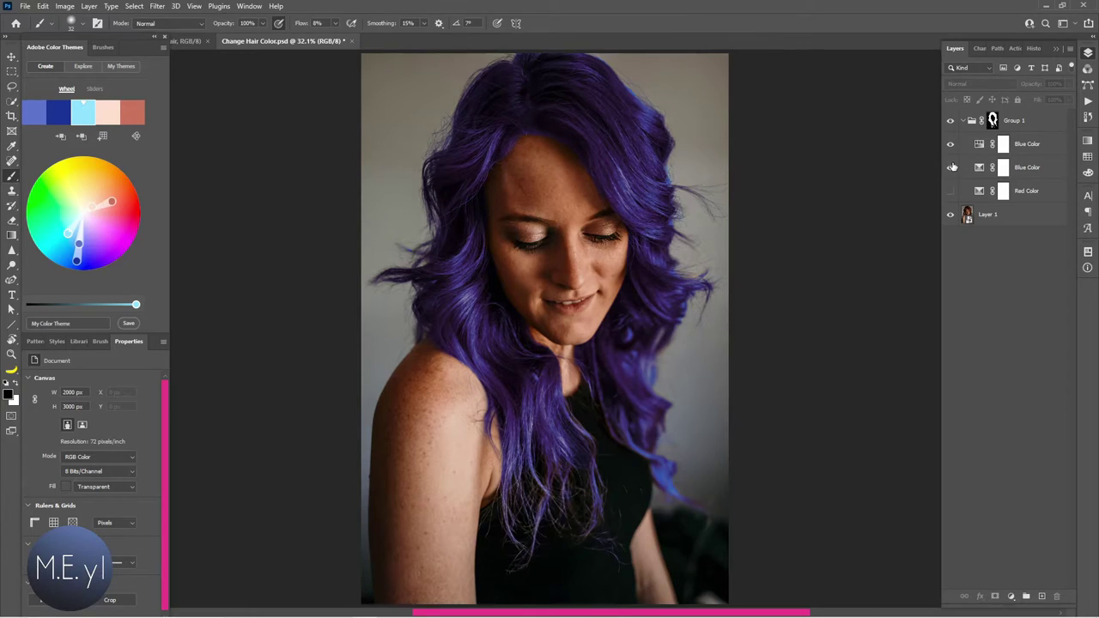
Show the Red Color layer and put it in a new group named Red Color.
left_click(983, 192)
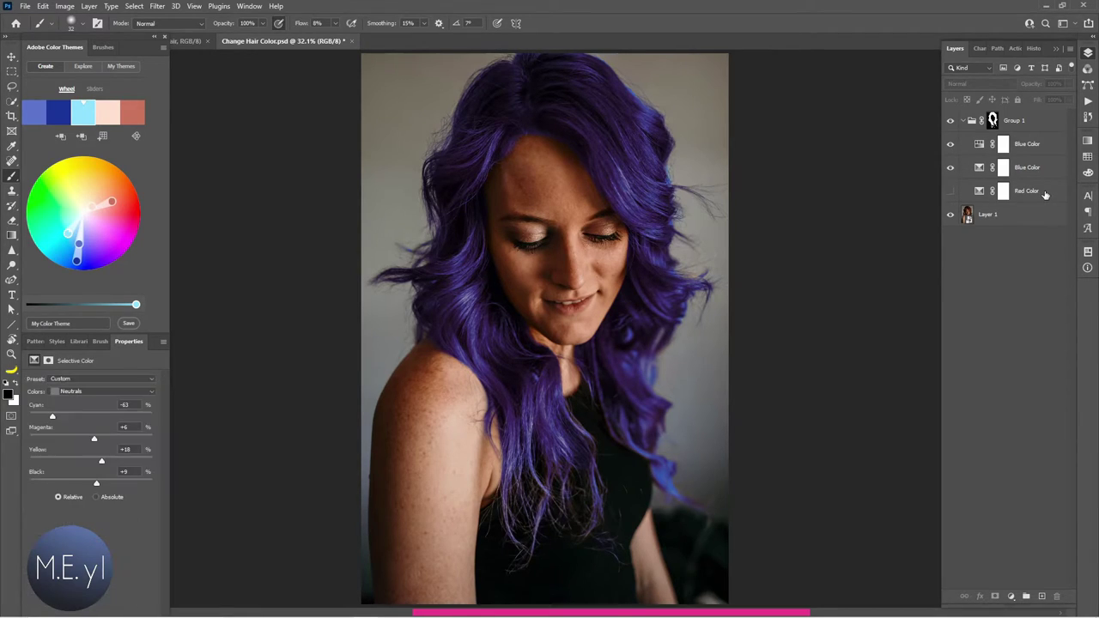
left_click(951, 192)
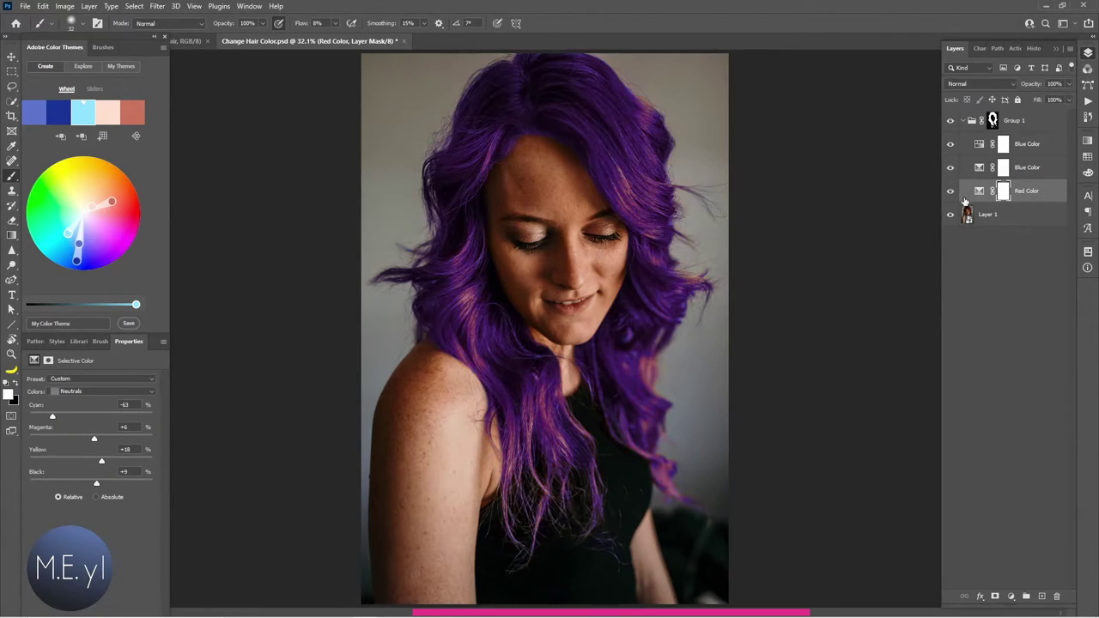
key("ctrl+g")
double_click(1037, 205)
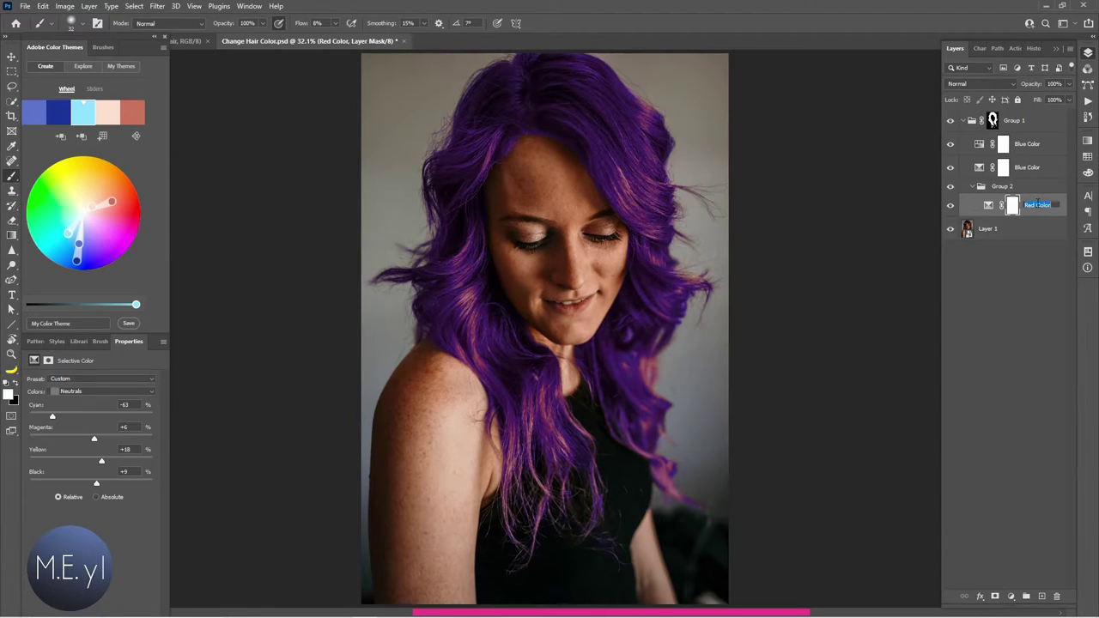
left_click(1001, 187)
double_click(1000, 186)
type("Red Color")
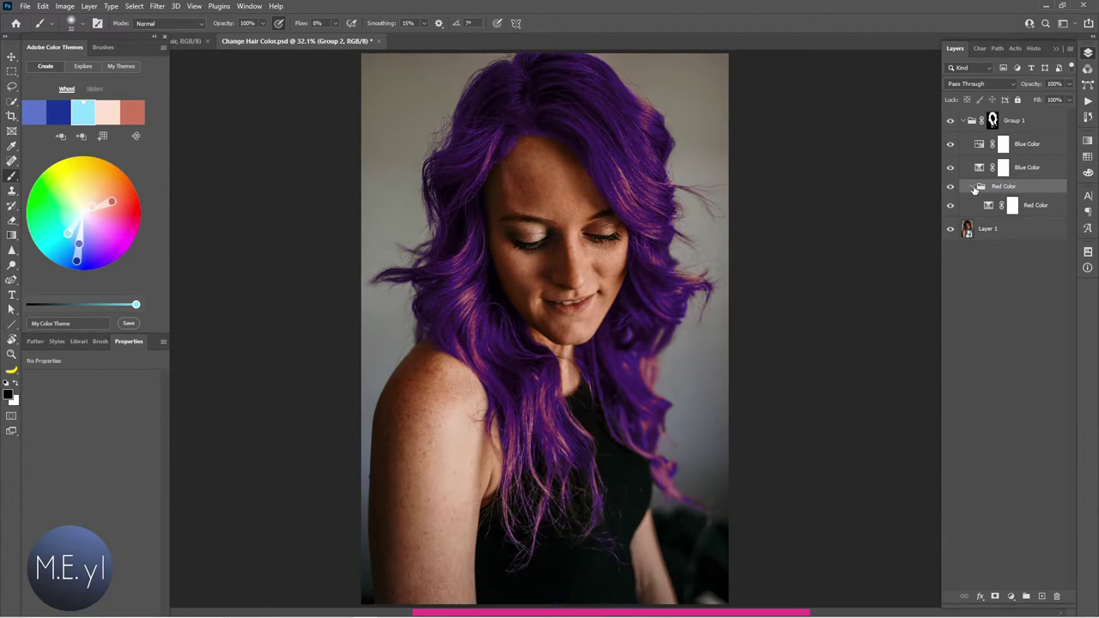
left_click(974, 186)
Hide the Red Color group and group both Blue Color layers into a Blue Color group.
left_click(951, 191)
left_click(1029, 167)
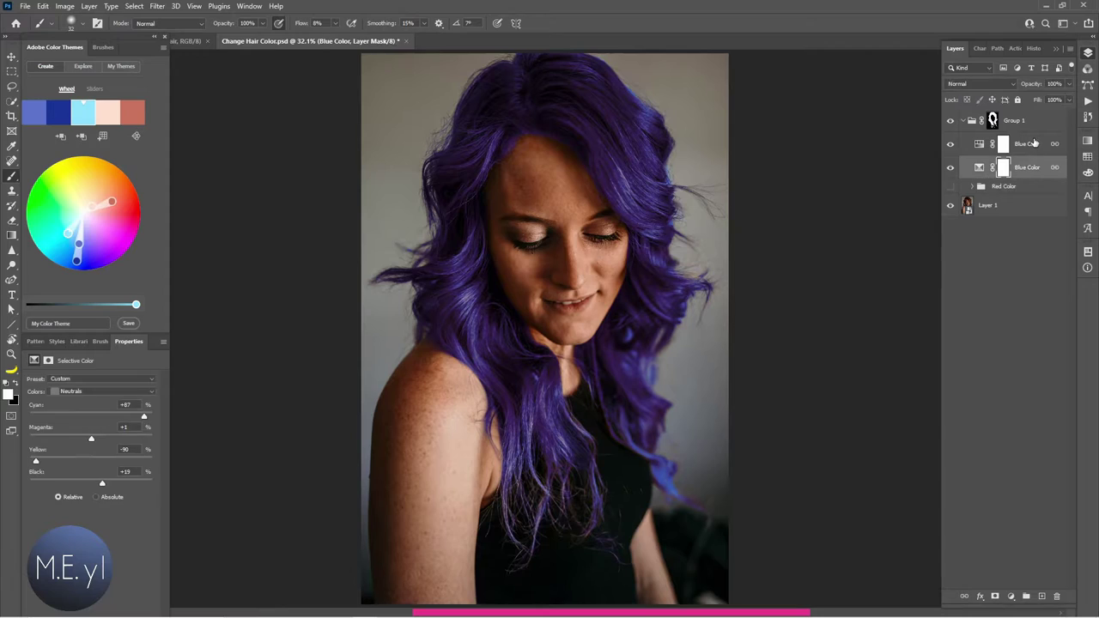
left_click(1031, 146, "shift")
key("ctrl+g")
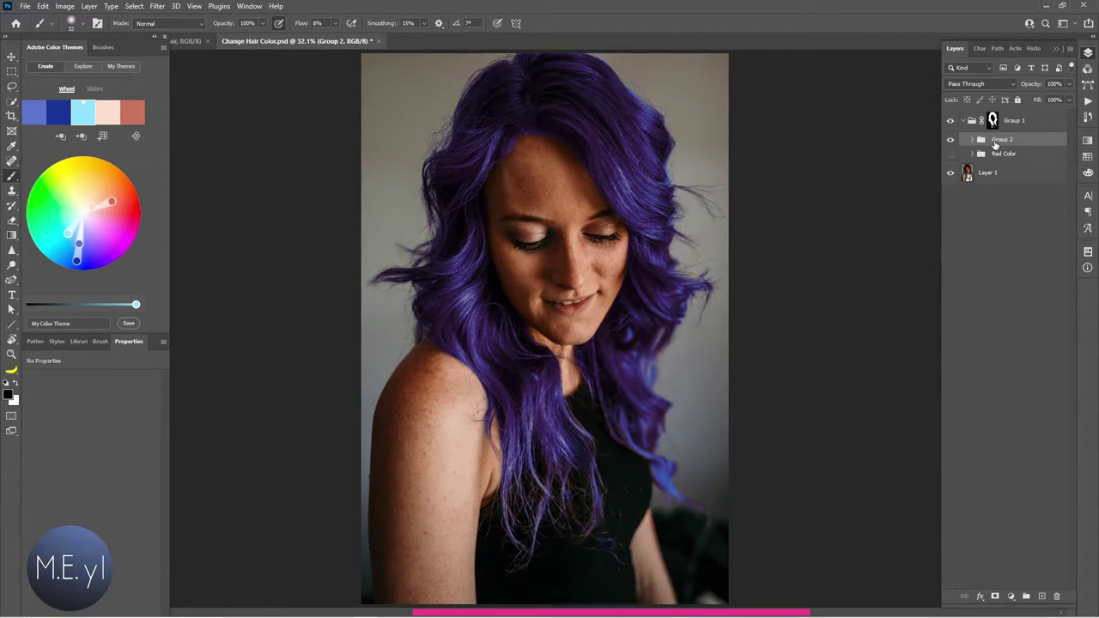
double_click(1005, 139)
type("Blue Col")
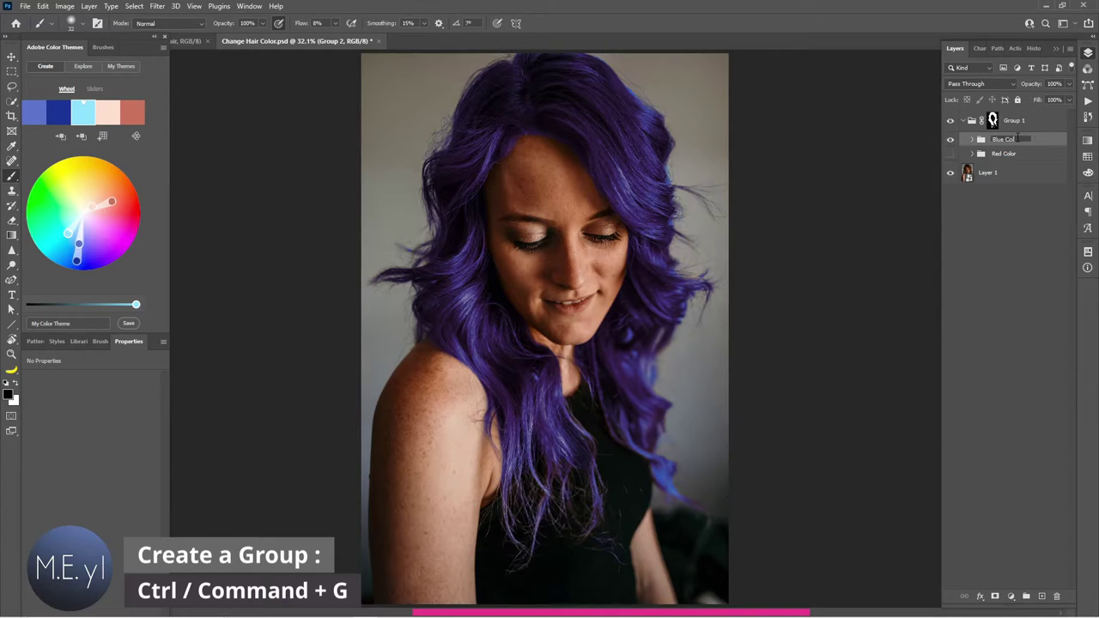
type("or")
key("Return")
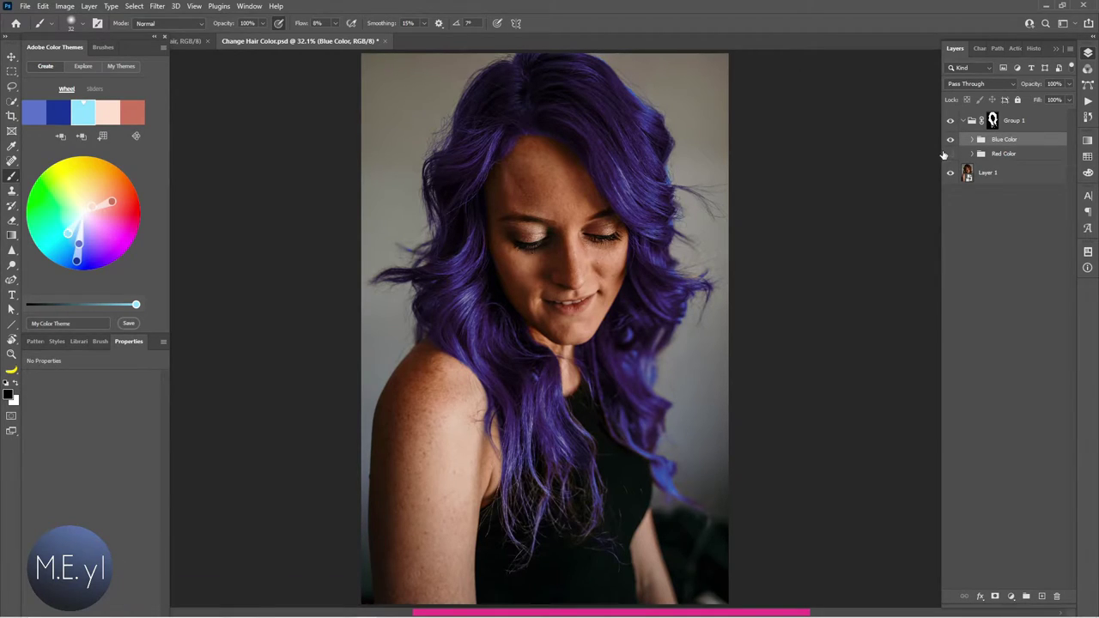
Hide the Blue Color group and add a Hue/Saturation layer with Saturation -75.
left_click(952, 141)
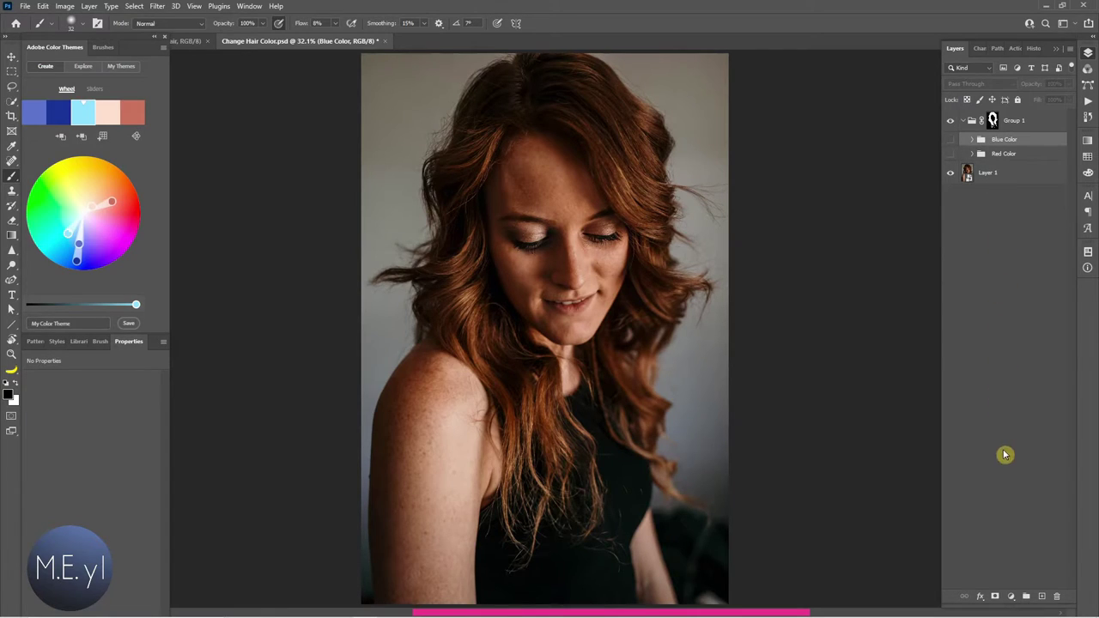
left_click(1013, 599)
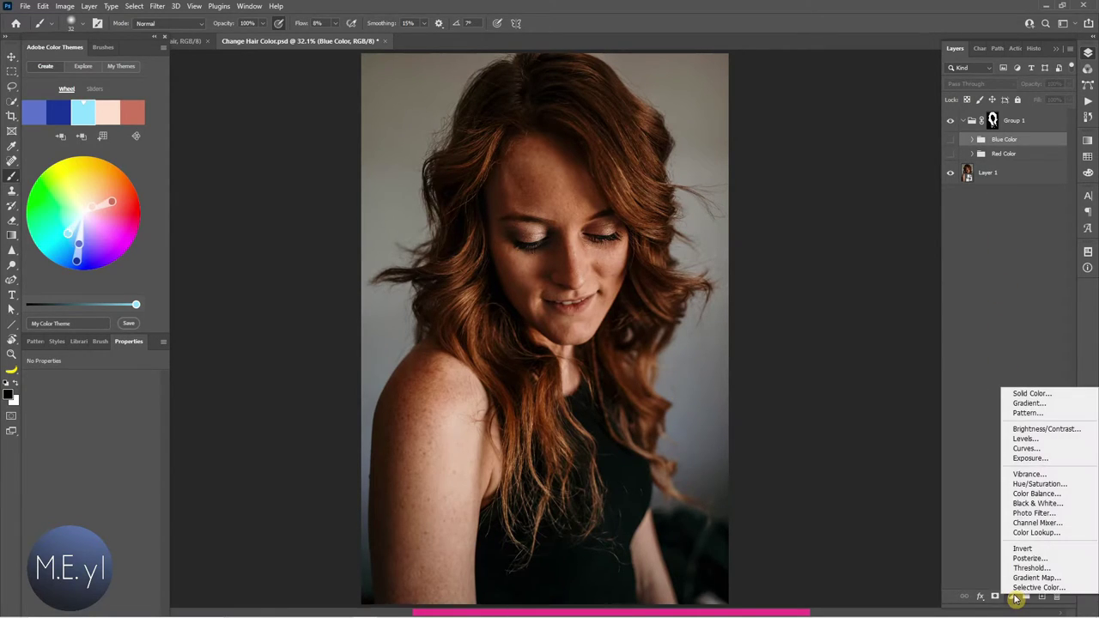
left_click(1033, 486)
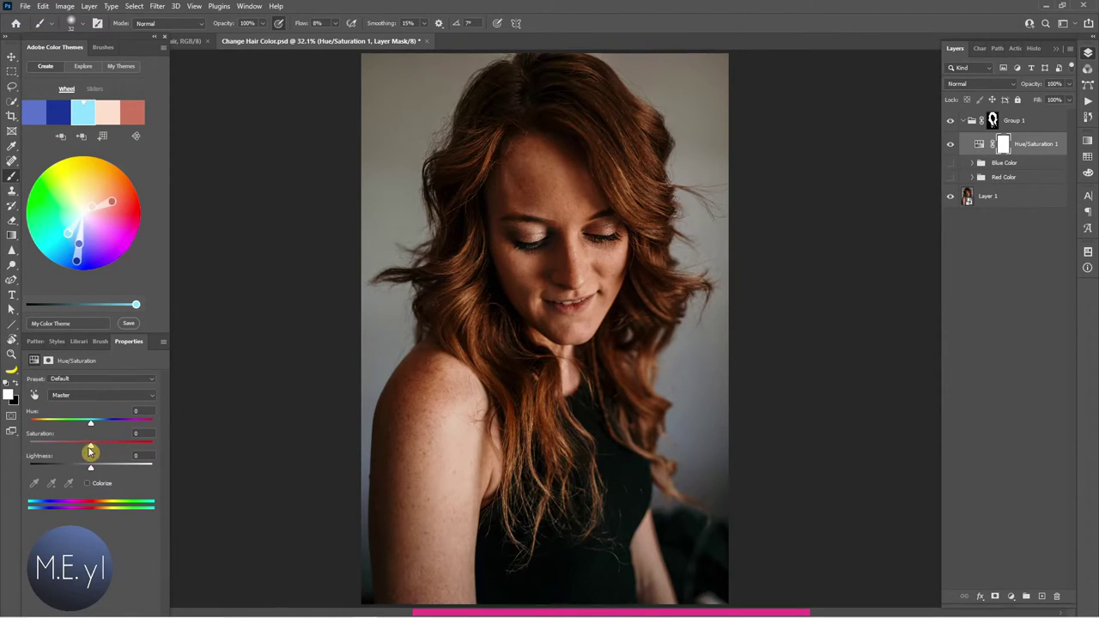
left_click_drag(90, 445, 44, 450)
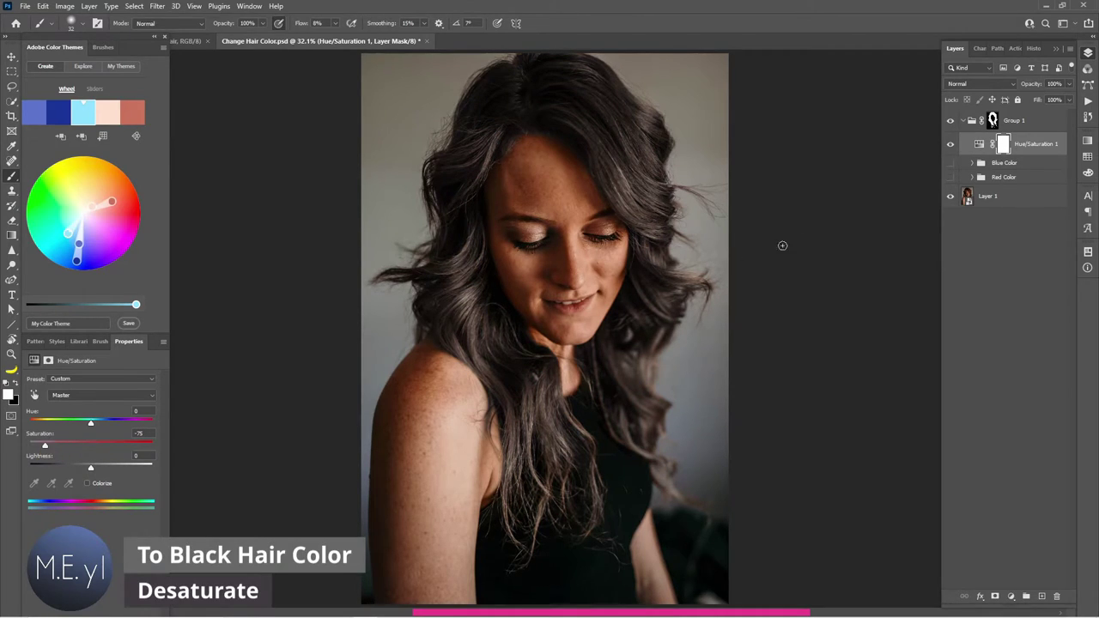
left_click(1012, 596)
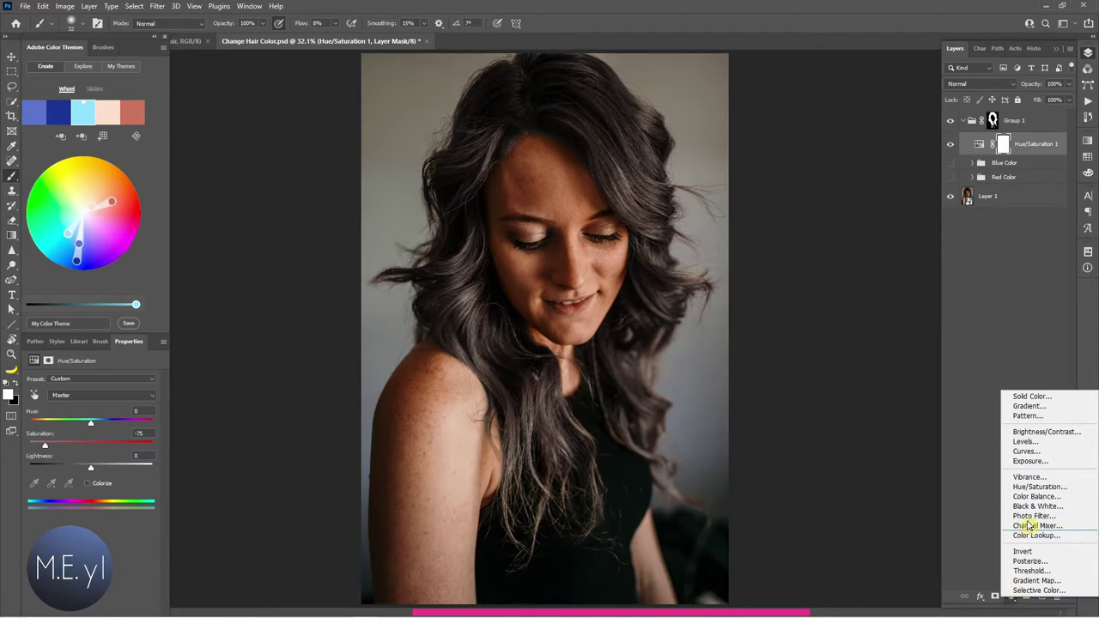
Add a Levels layer with midtones 0.91 and output white 165 to darken the grey hair.
left_click(1032, 443)
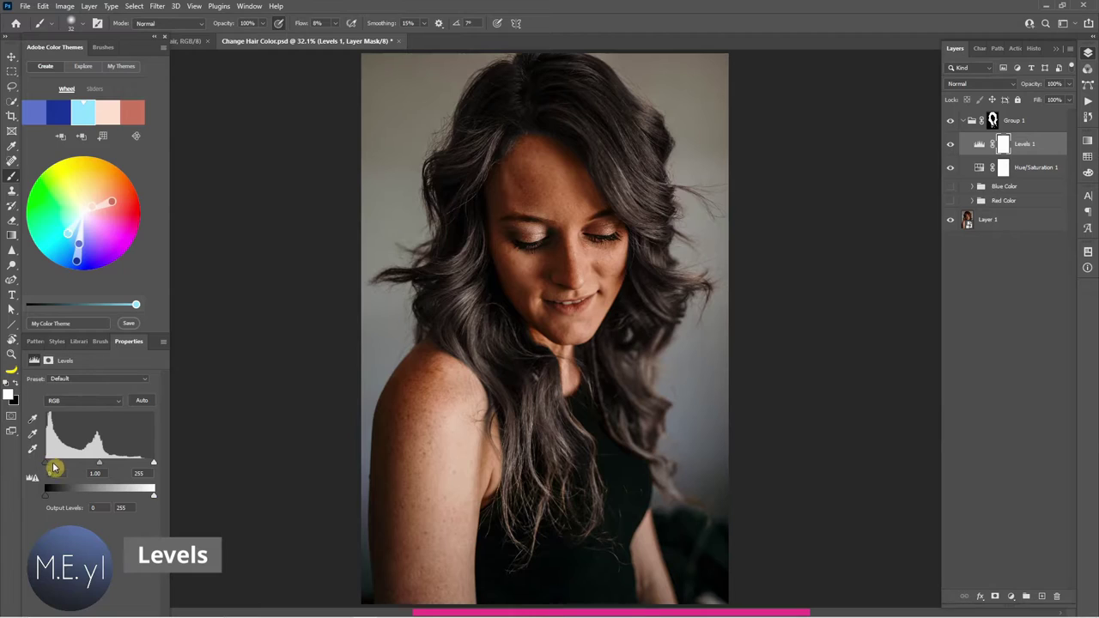
left_click_drag(99, 465, 103, 468)
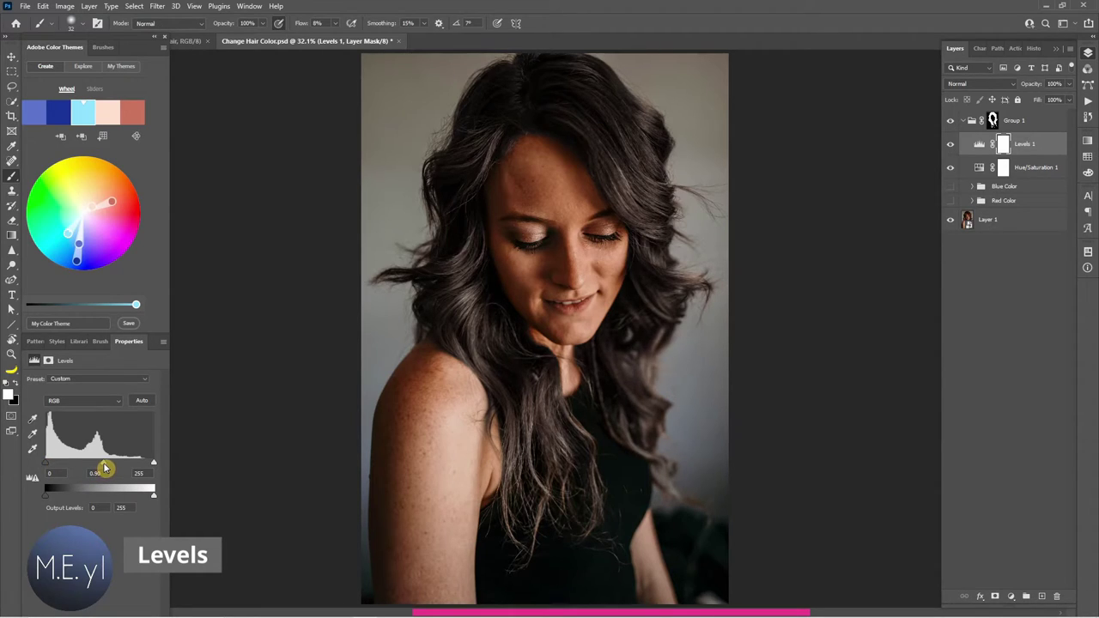
left_click_drag(154, 496, 122, 500)
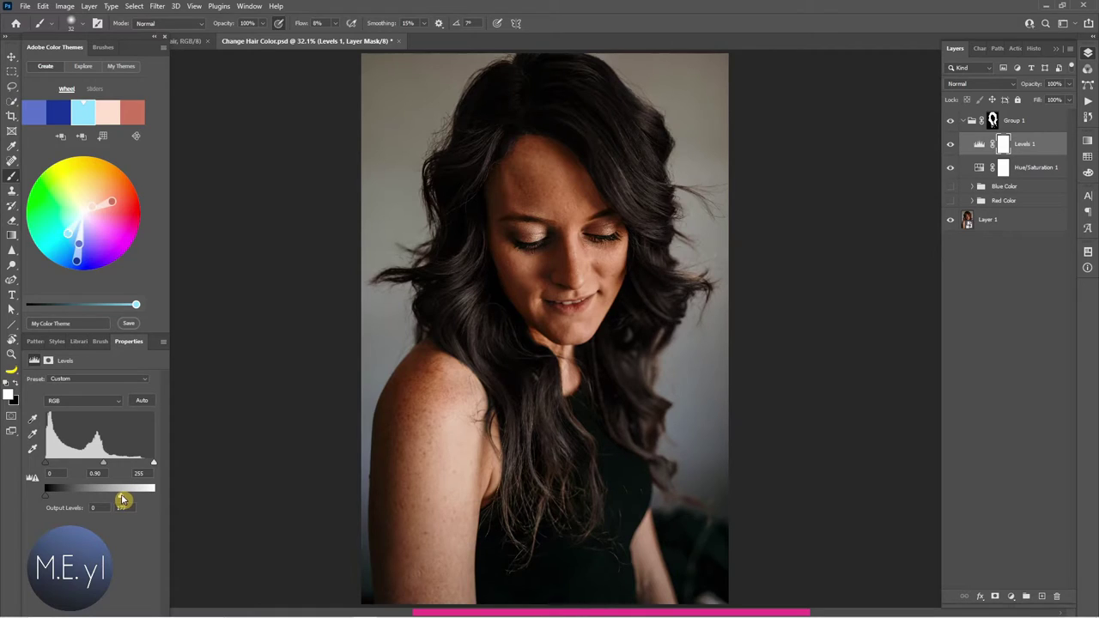
left_click_drag(104, 465, 102, 465)
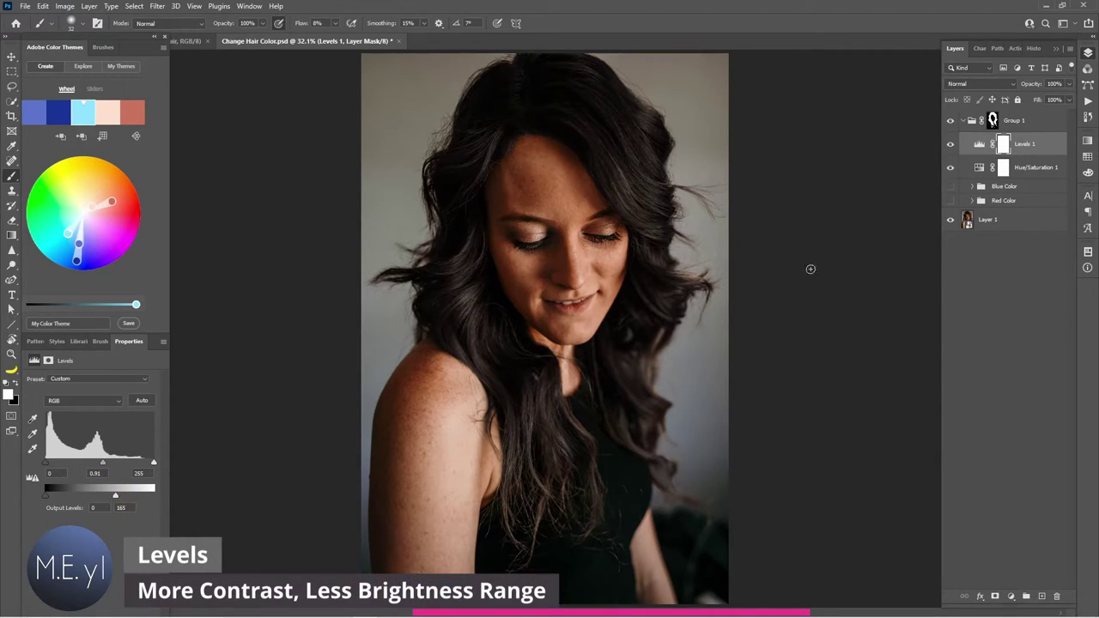
left_click(1044, 172, "shift")
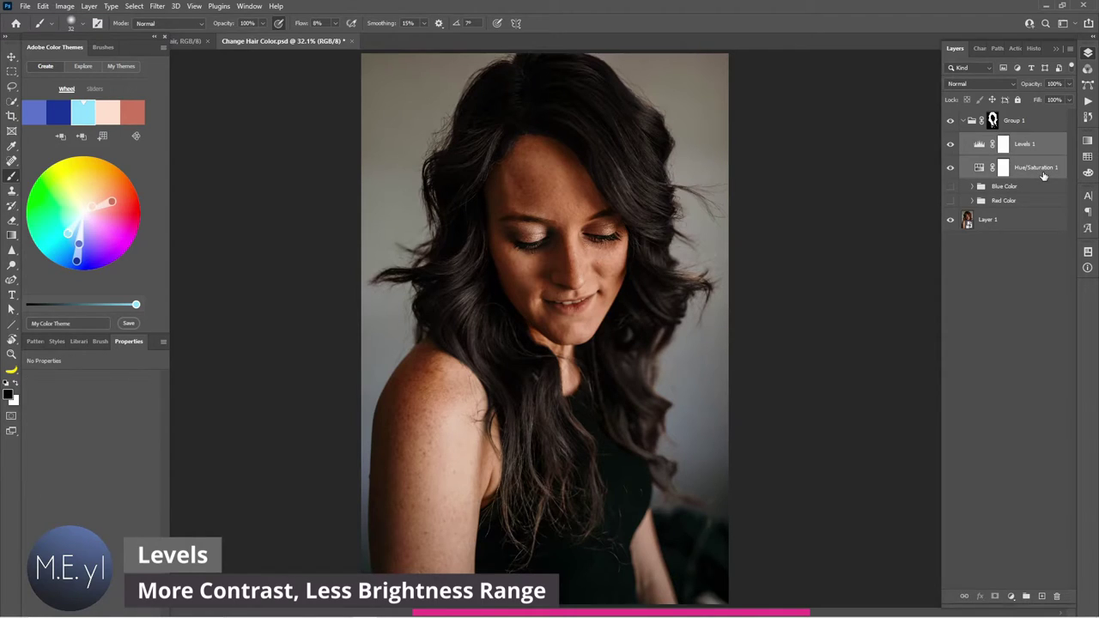
Group the black-hair adjustments as Black Color, hide it, and create a new group named blonde.
key("ctrl+g")
double_click(1010, 140)
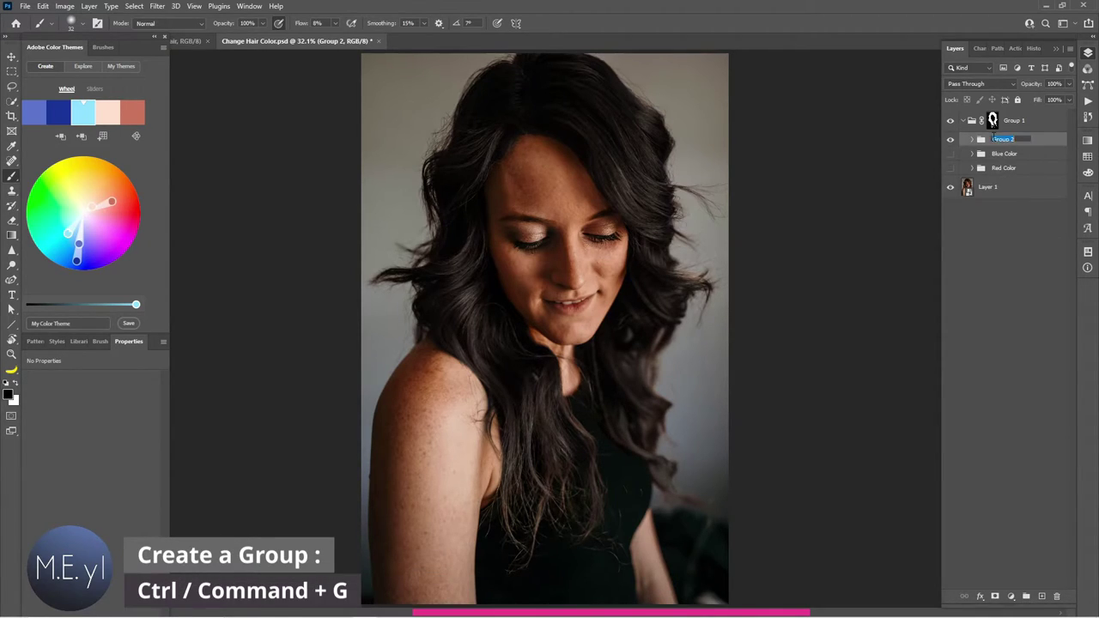
type("Black Color")
key("Return")
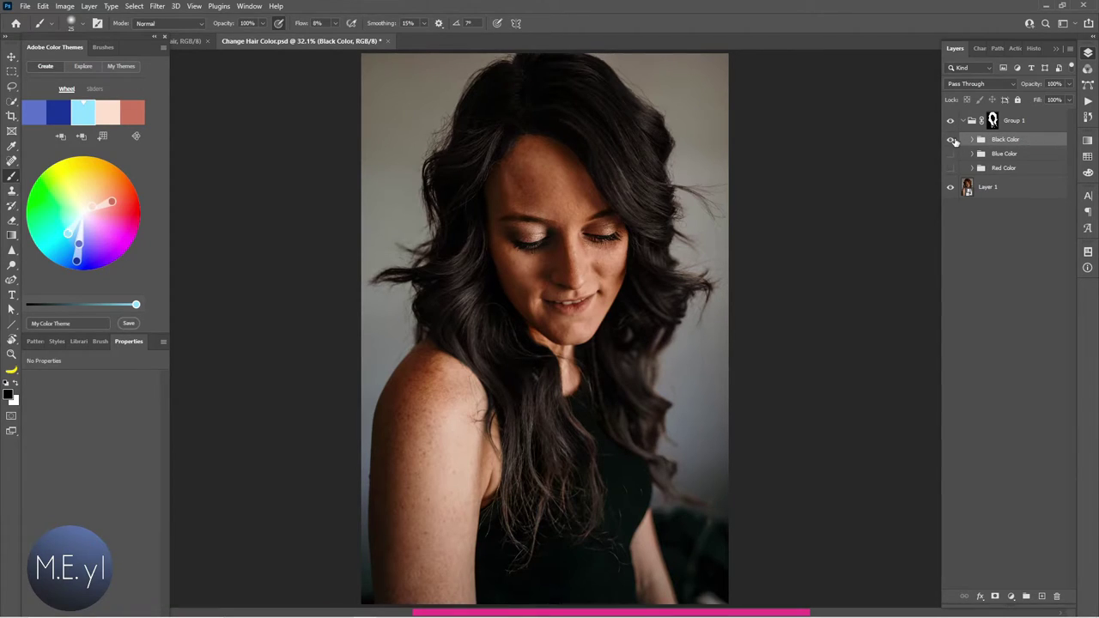
left_click(951, 139)
left_click(1026, 596)
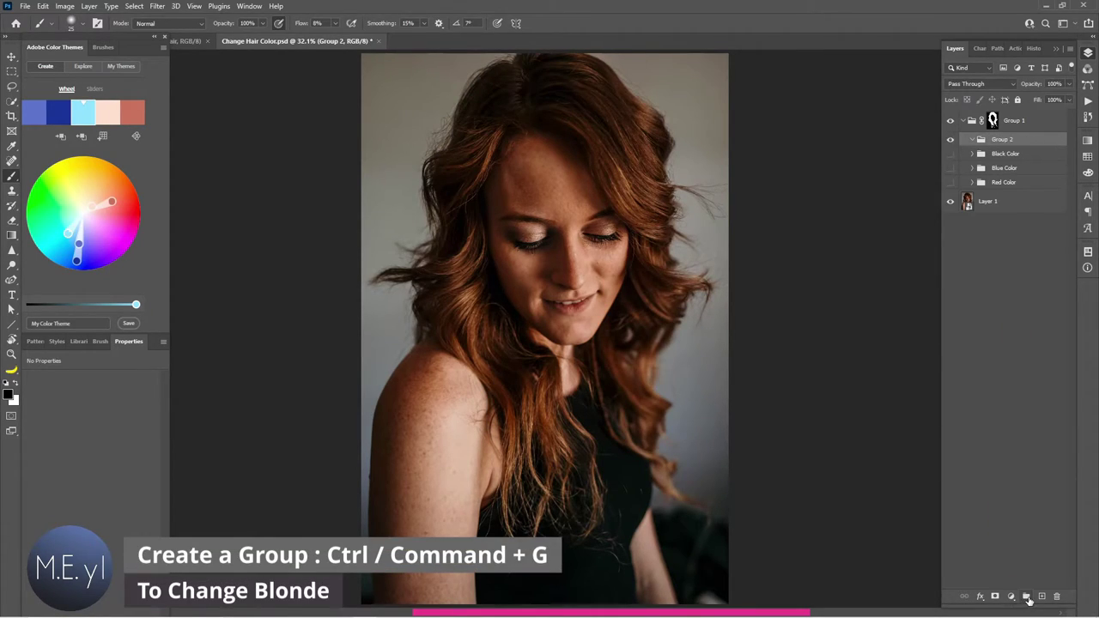
type("blonde")
key("Return")
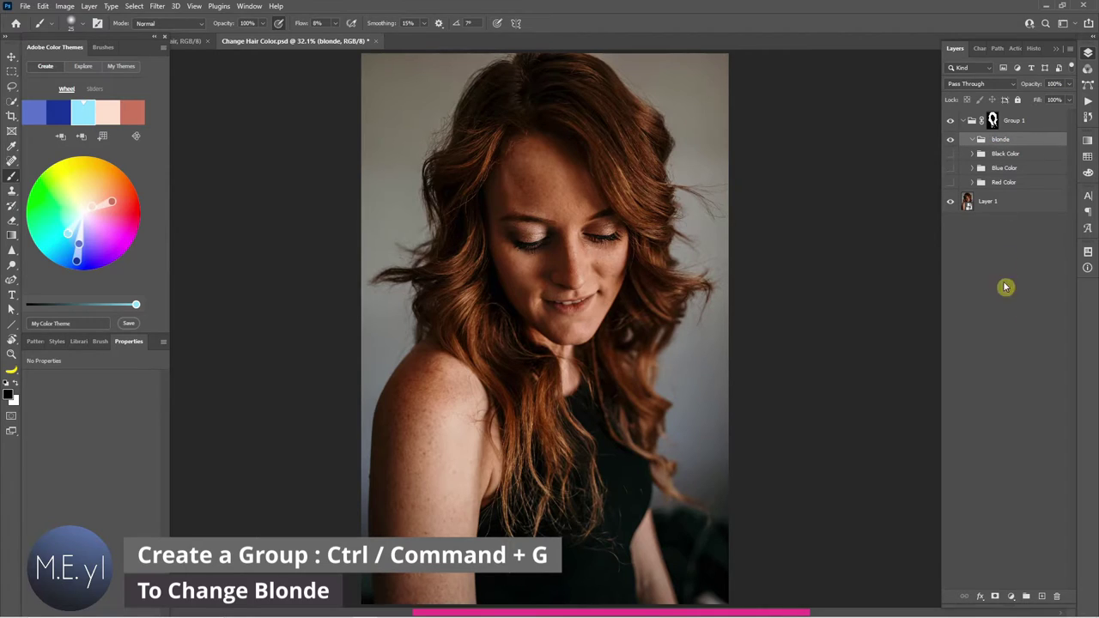
Add a Selective Color layer with Neutrals Cyan -30, Magenta -11, Yellow +68, Black -22.
left_click(1012, 596)
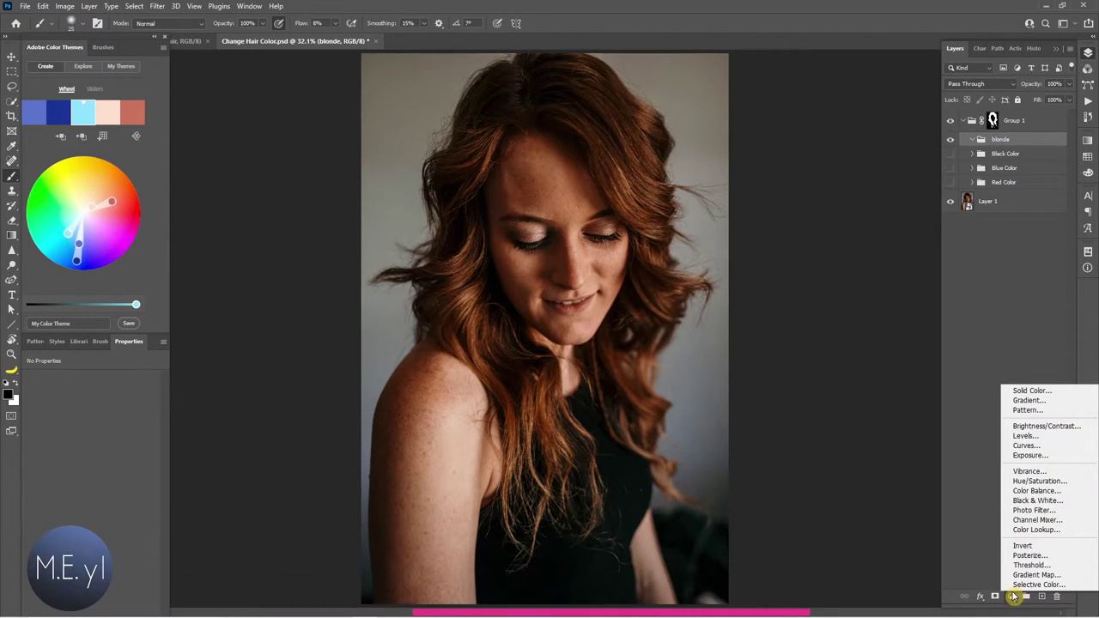
left_click(1037, 585)
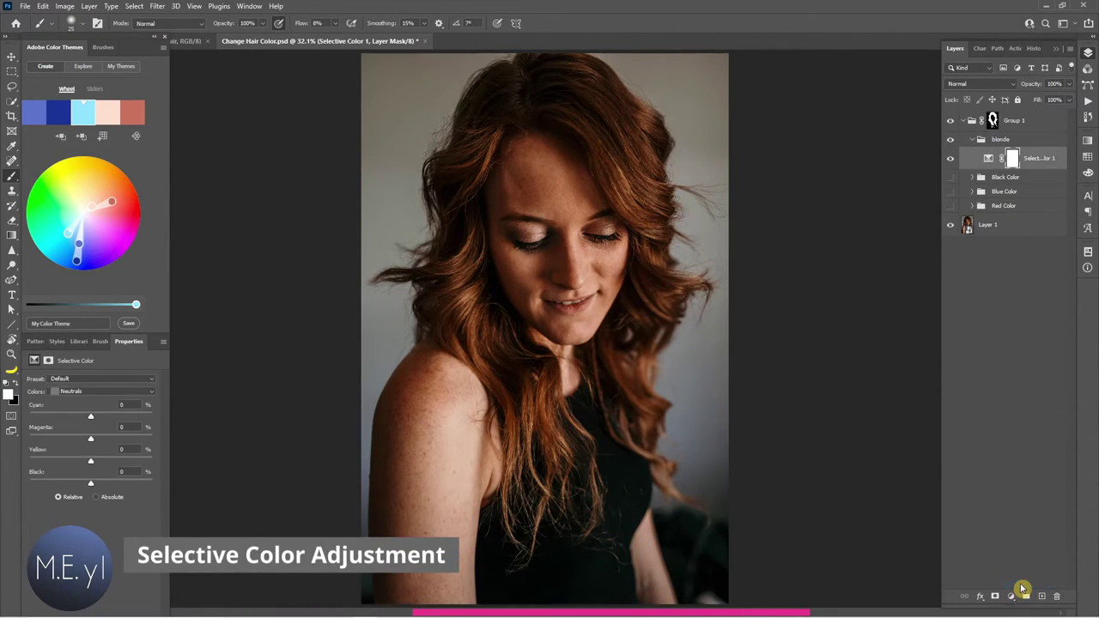
left_click(988, 159)
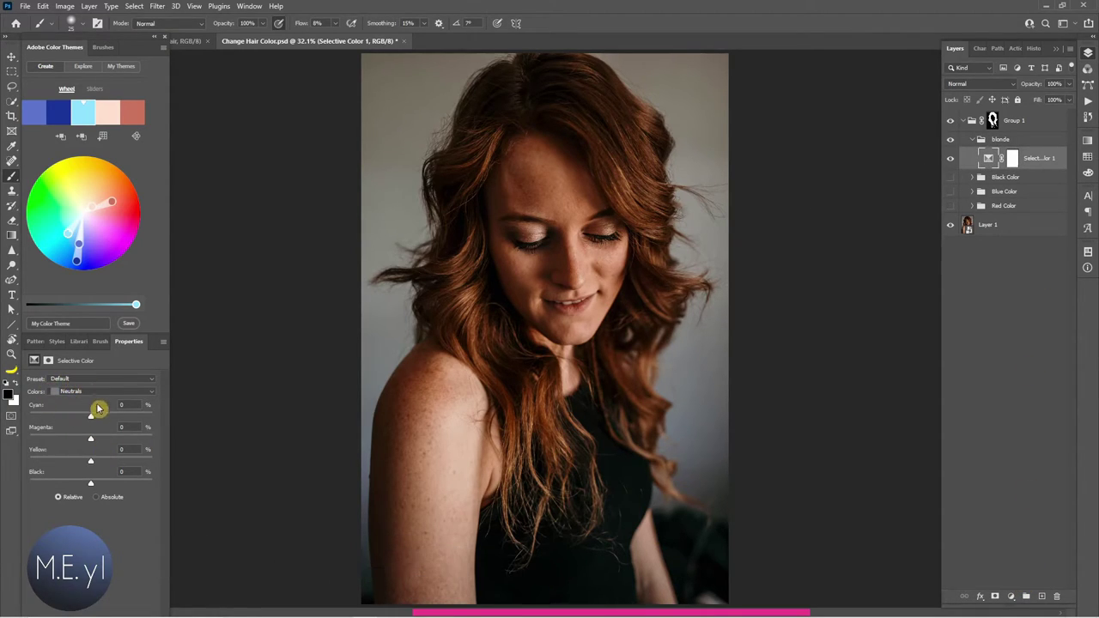
mouse_move(97, 409)
left_mouse_down()
mouse_move(97, 421)
mouse_move(75, 420)
left_mouse_up()
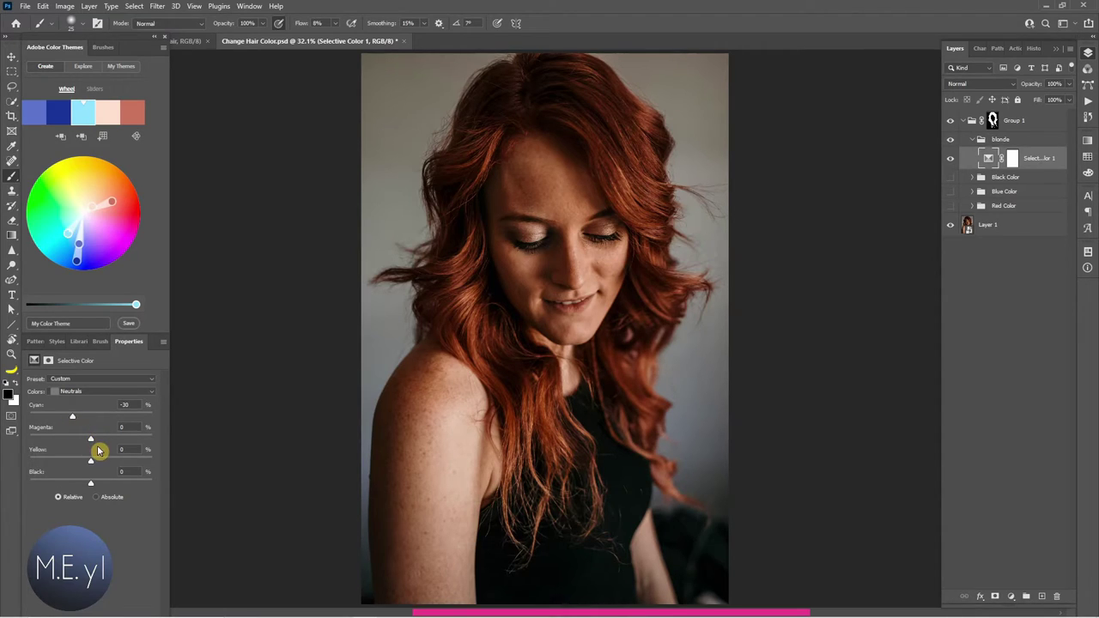
left_click_drag(91, 439, 87, 441)
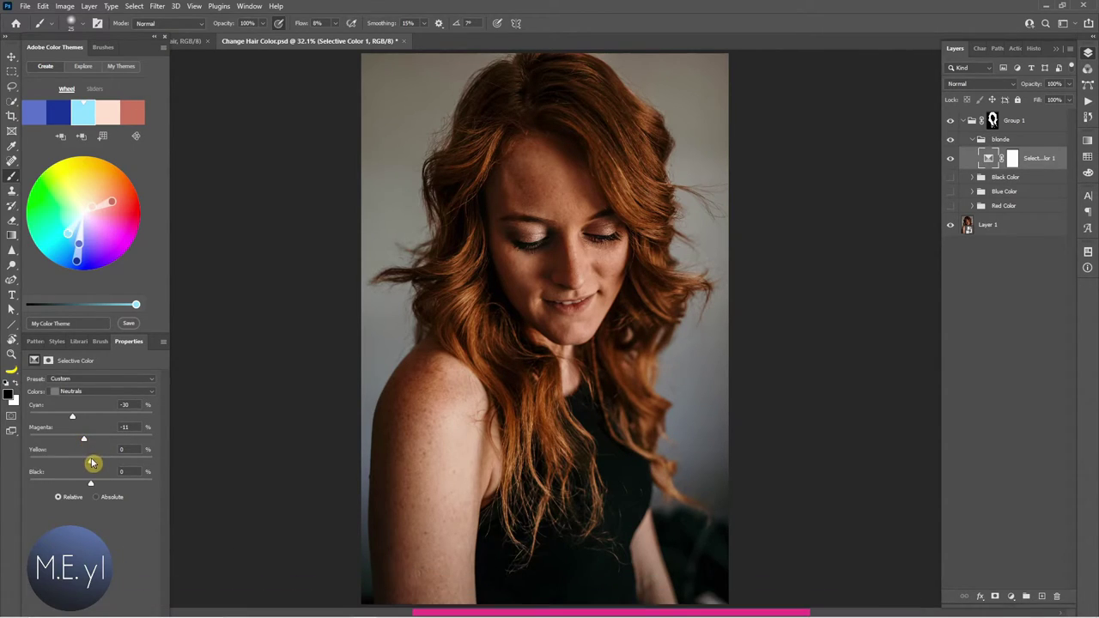
left_click_drag(91, 466, 126, 466)
left_click_drag(89, 487, 80, 487)
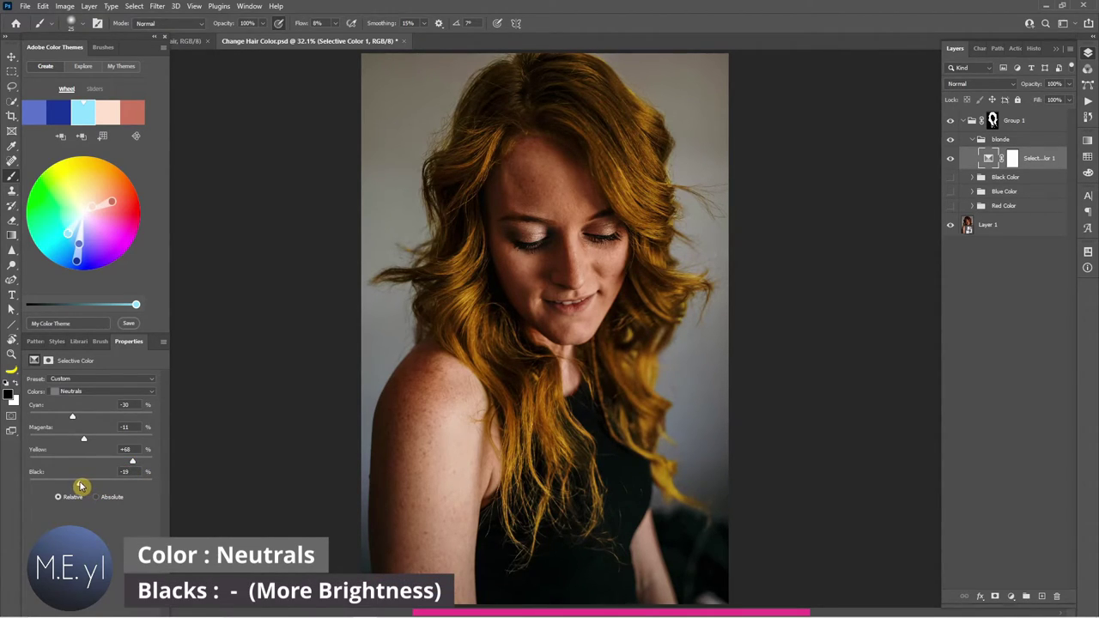
left_click_drag(80, 487, 79, 487)
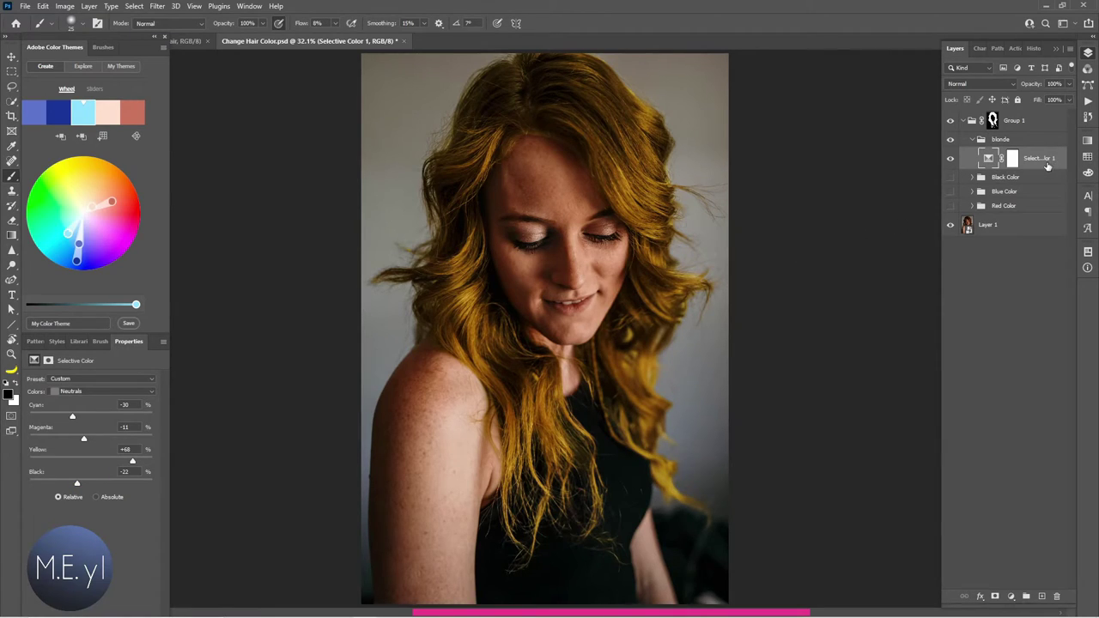
Add a Levels layer with RGB midtone 1.06 and output levels 4–238.
left_click(1012, 596)
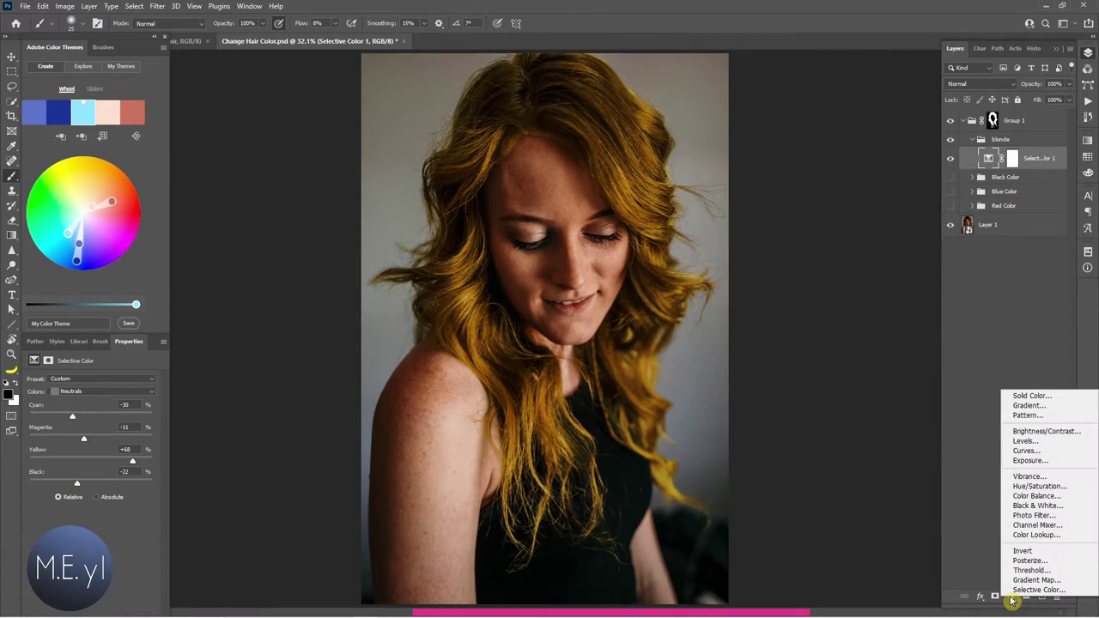
left_click(1025, 441)
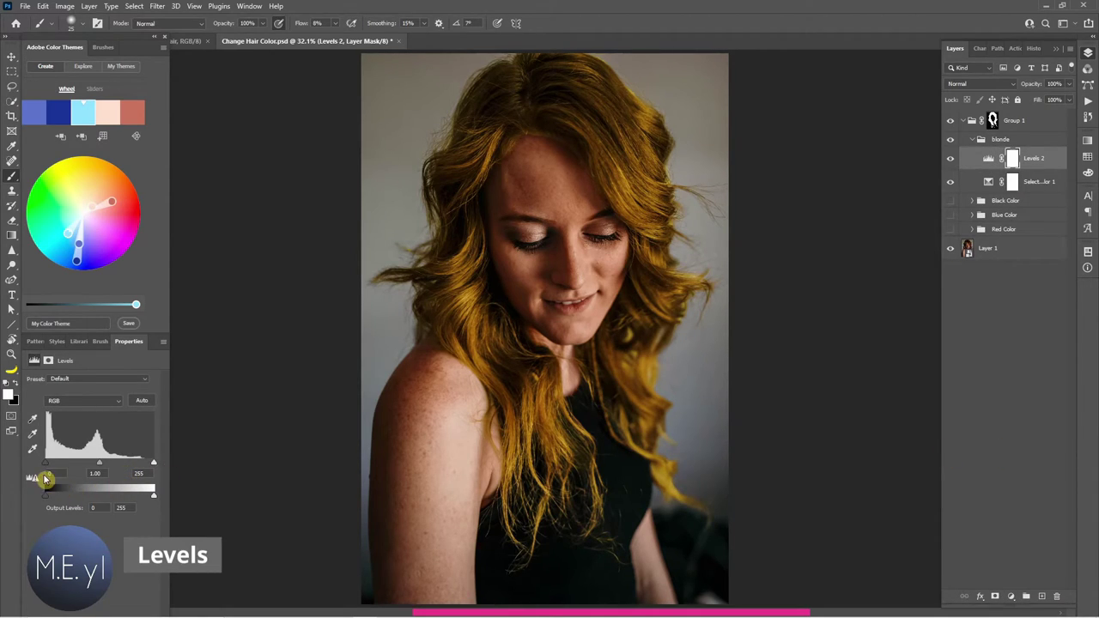
left_click_drag(47, 502, 48, 504)
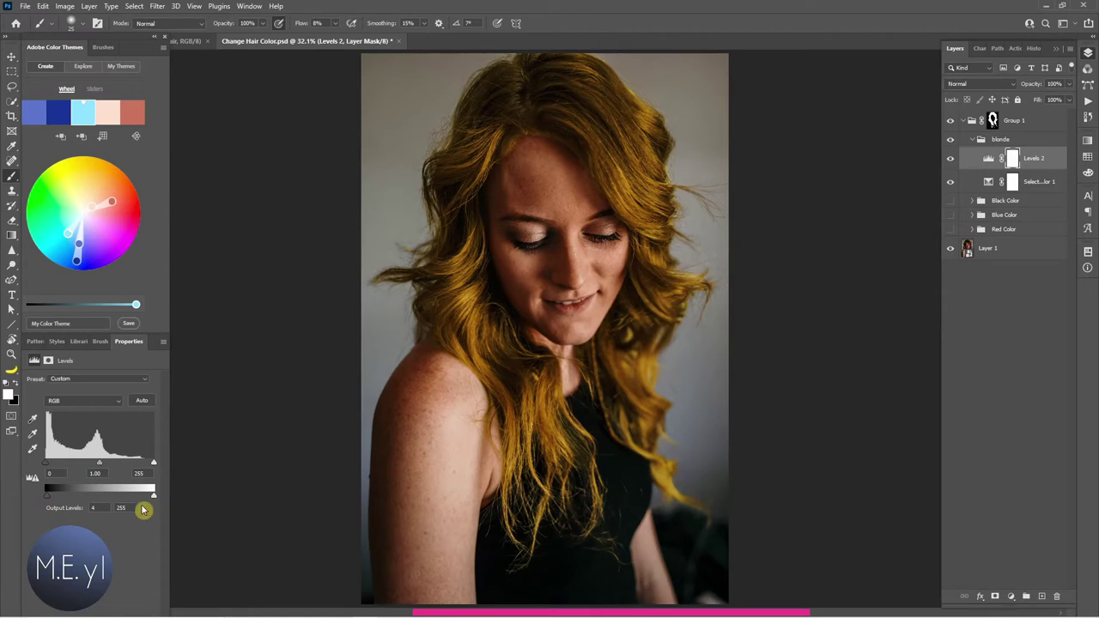
left_click_drag(156, 497, 144, 504)
left_click_drag(144, 498, 147, 501)
left_click_drag(96, 464, 100, 467)
left_click_drag(100, 469, 97, 468)
Cap the Blue channel output at 219, return to RGB, and toggle the Levels layer to compare.
left_click(92, 401)
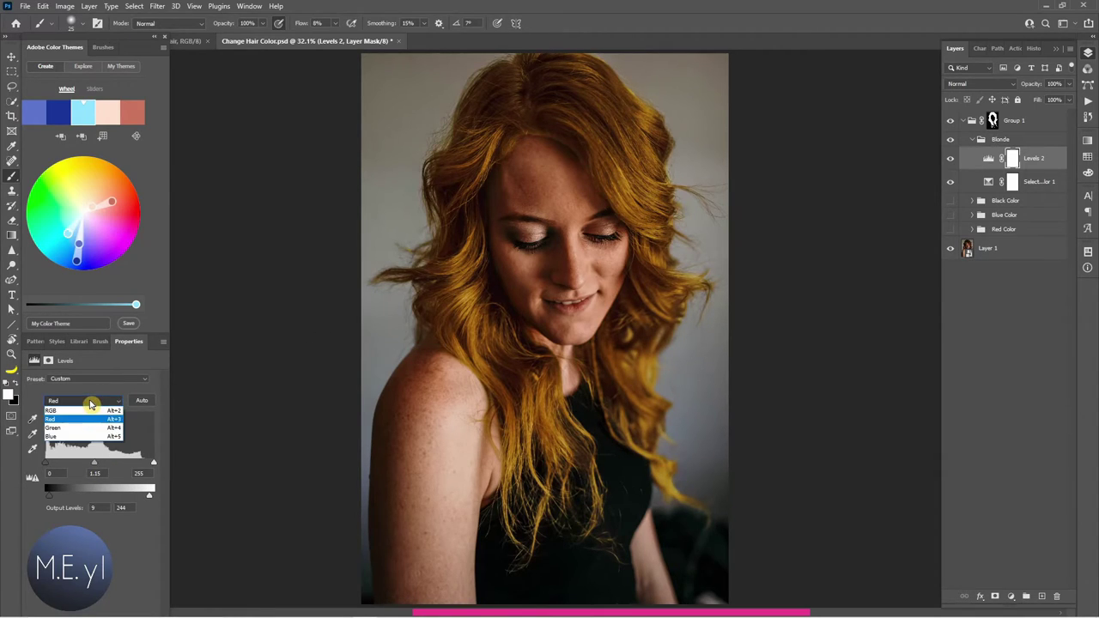
left_click(86, 436)
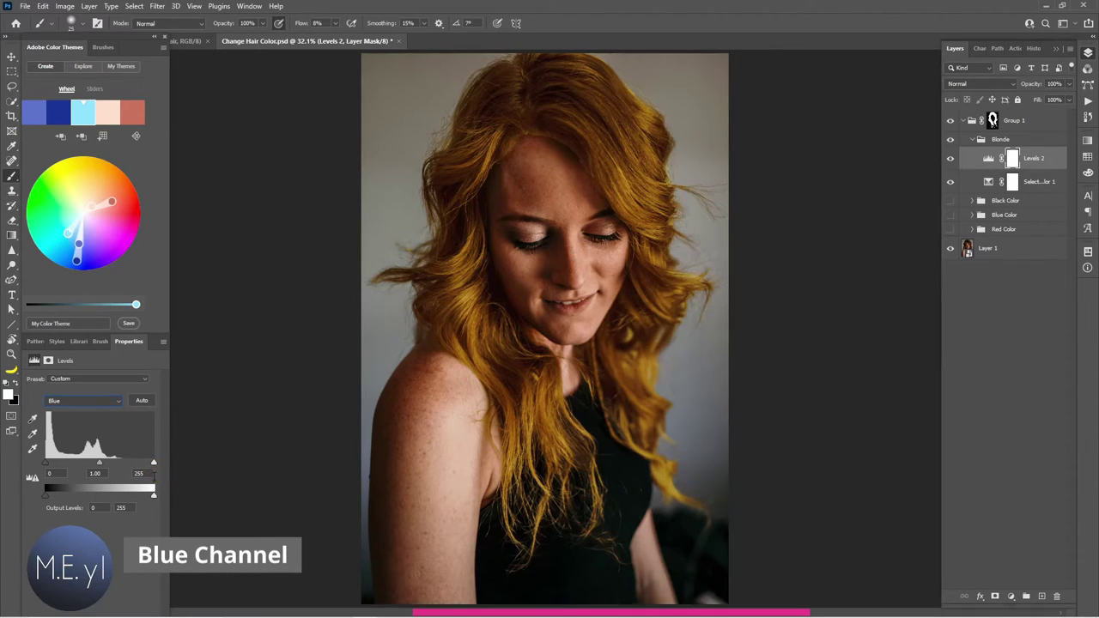
left_click_drag(153, 497, 138, 496)
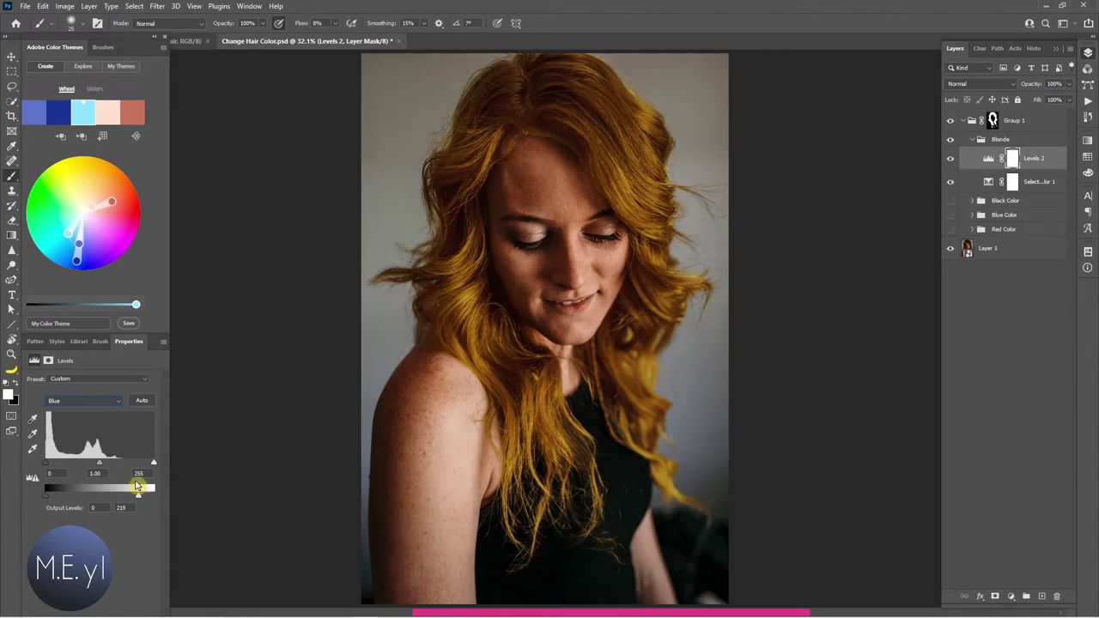
left_click(100, 407)
left_click(101, 402)
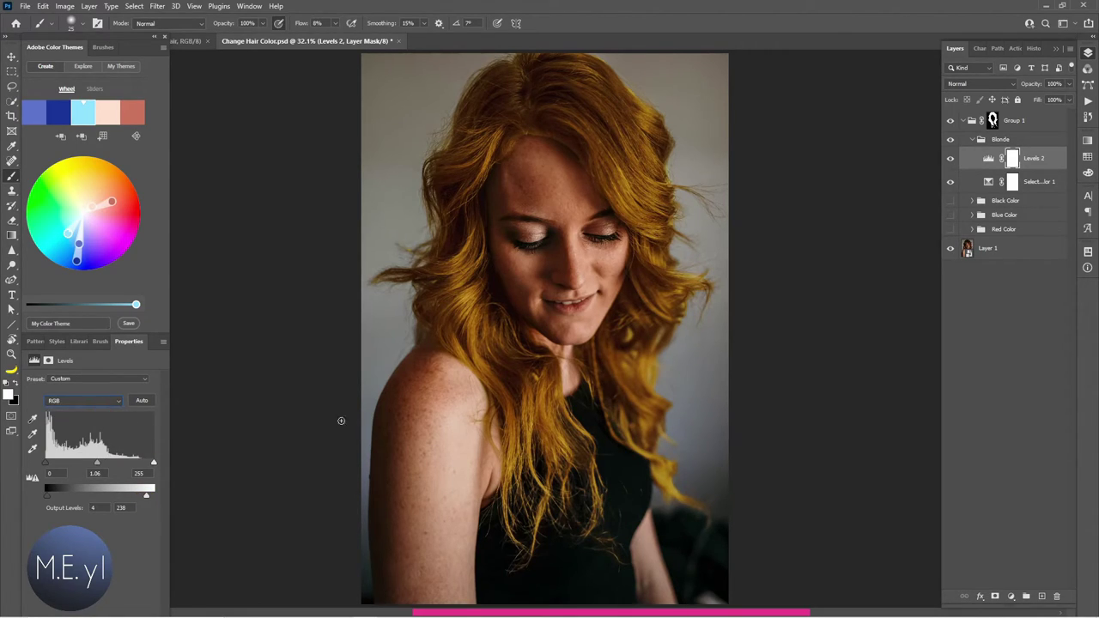
left_click(949, 158)
left_click(949, 159)
left_click(950, 160)
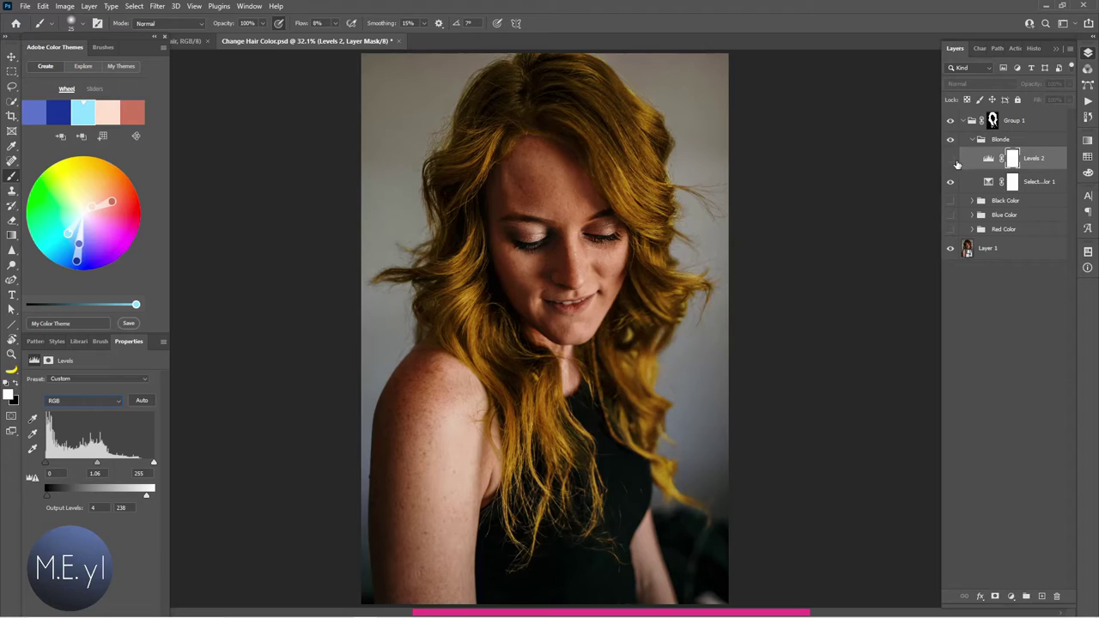
left_click(951, 160)
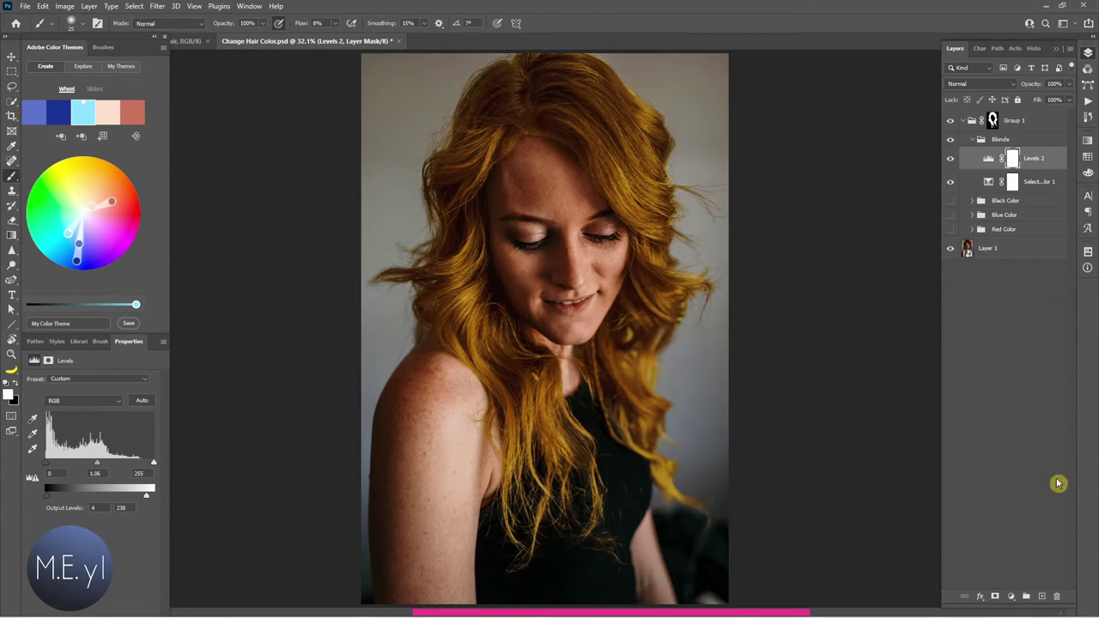
Add a Hue/Saturation layer above Levels 2 at Saturation -12, toggling it to compare.
left_click(1018, 596)
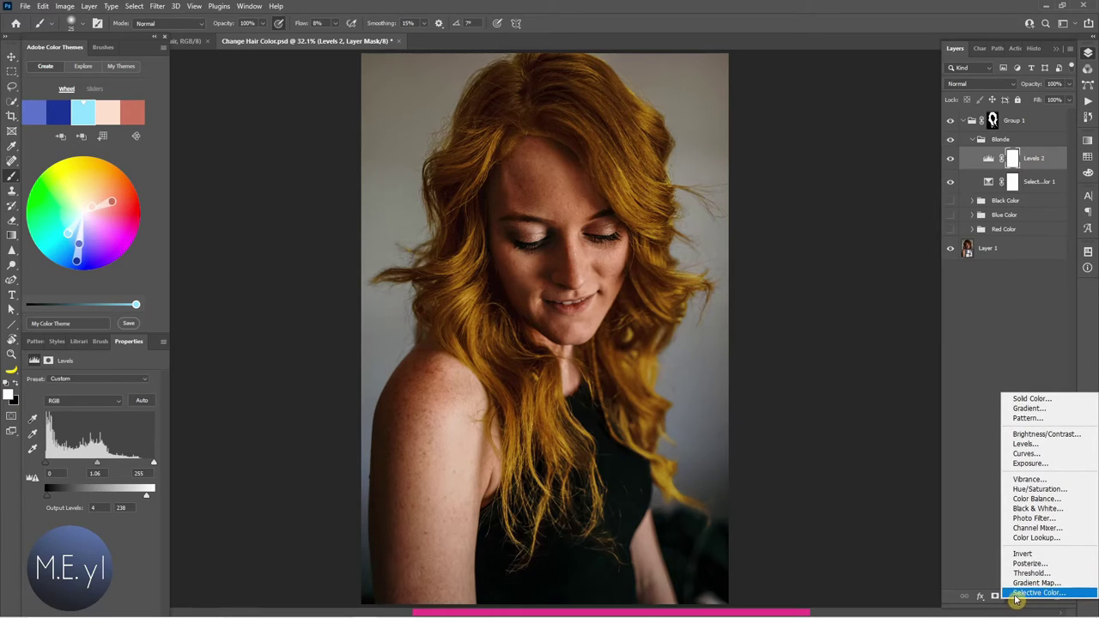
left_click(1036, 489)
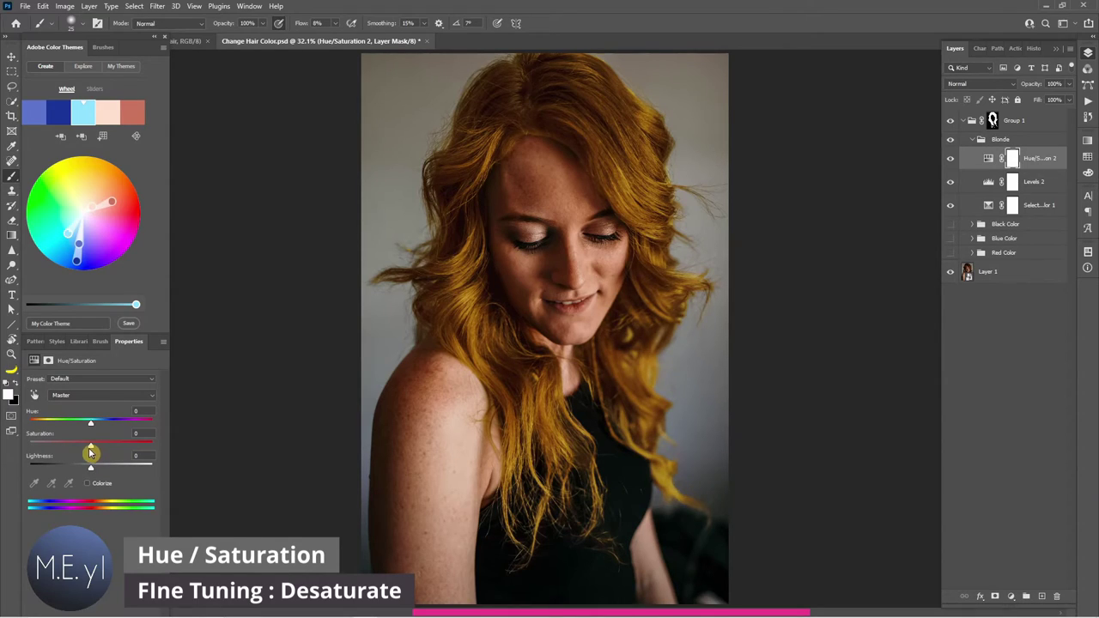
left_click_drag(92, 451, 83, 452)
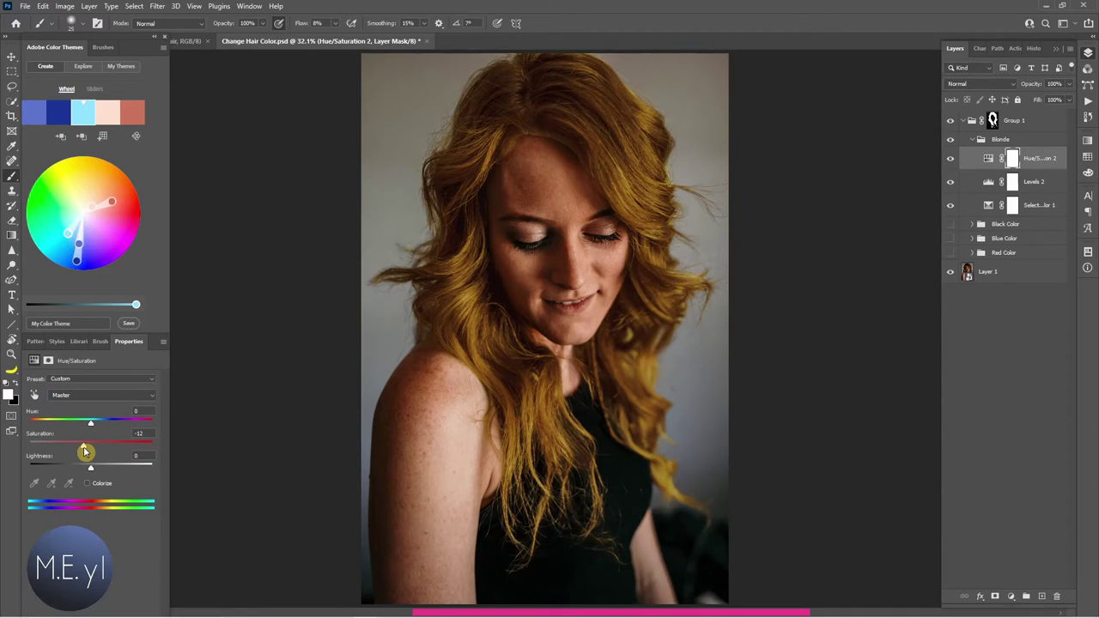
left_click(950, 159)
left_click(946, 160)
Collapse the Blonde group, toggle it off and on, then target Group 1's layer mask.
left_click(1050, 160)
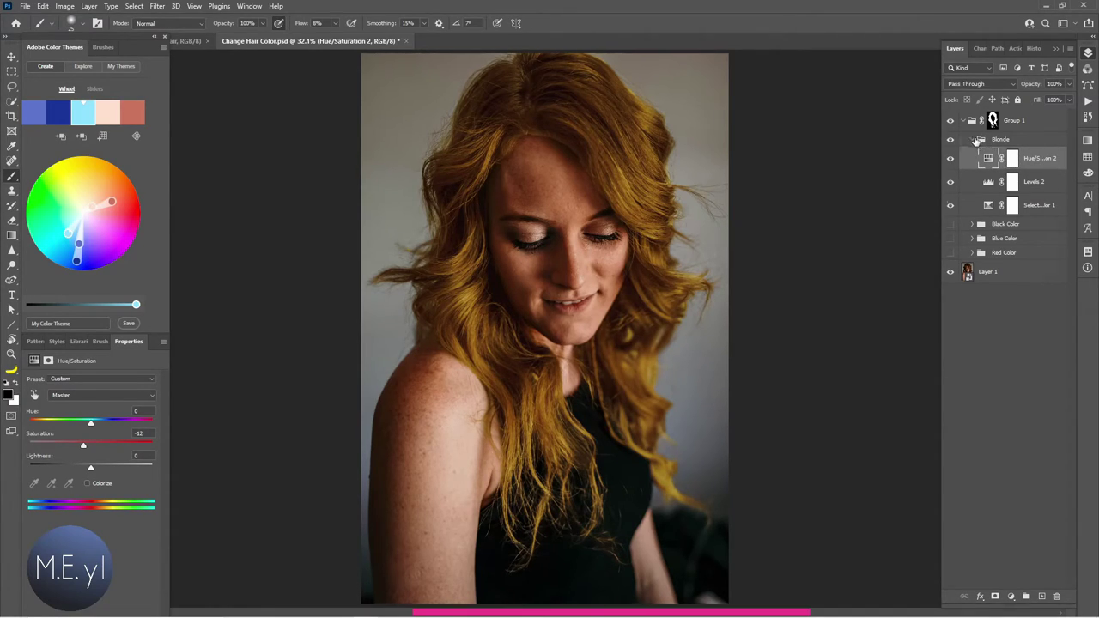
left_click(974, 139)
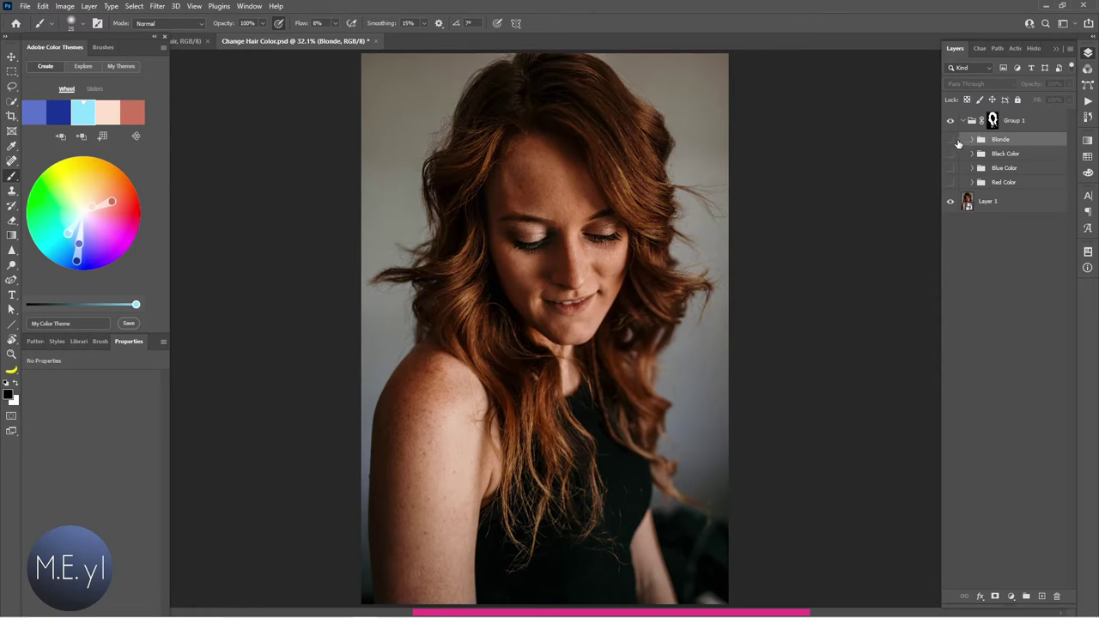
left_click(949, 139)
left_click(992, 120)
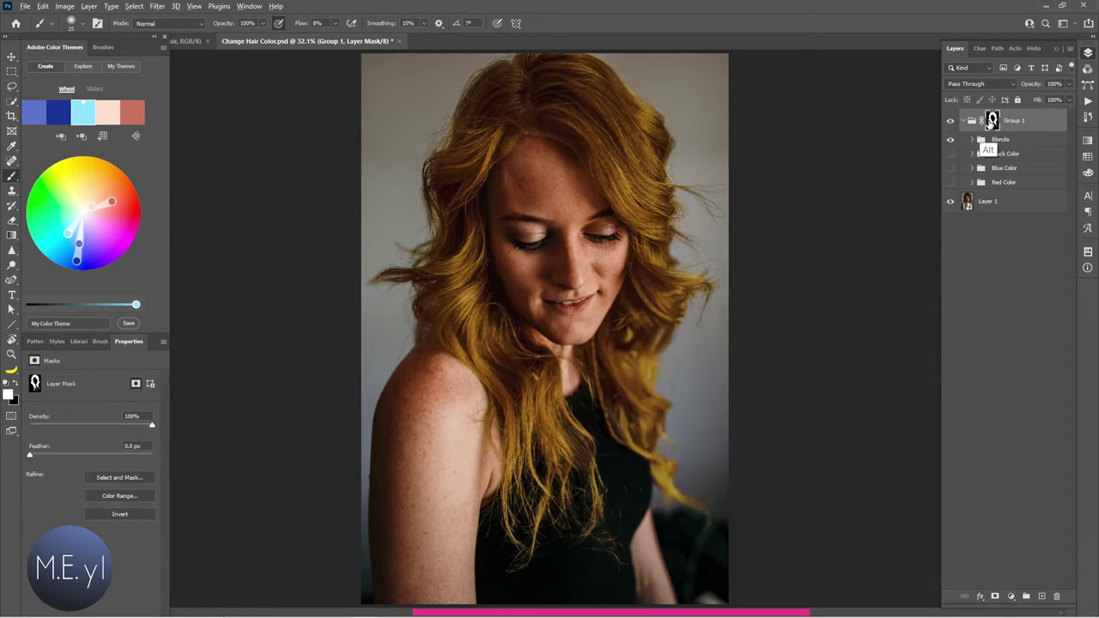
Preview Group 1's mask alone, then zoom in on the forehead hairline.
left_click(992, 120, "alt")
left_click(992, 120, "alt")
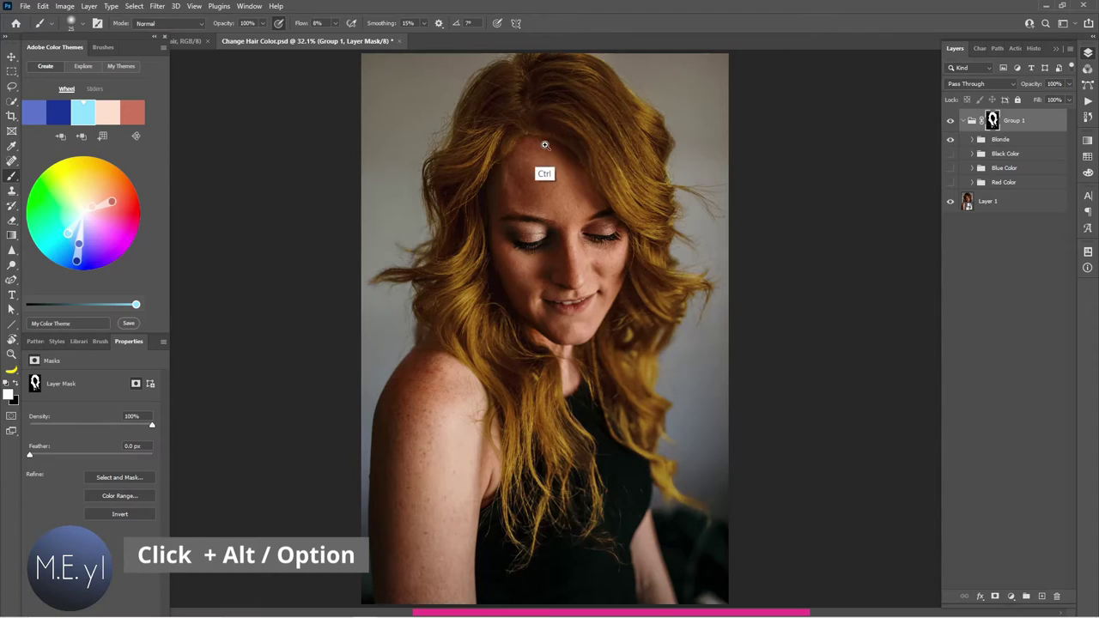
scroll(558, 185, "up", 3)
left_click_drag(604, 167, 589, 188)
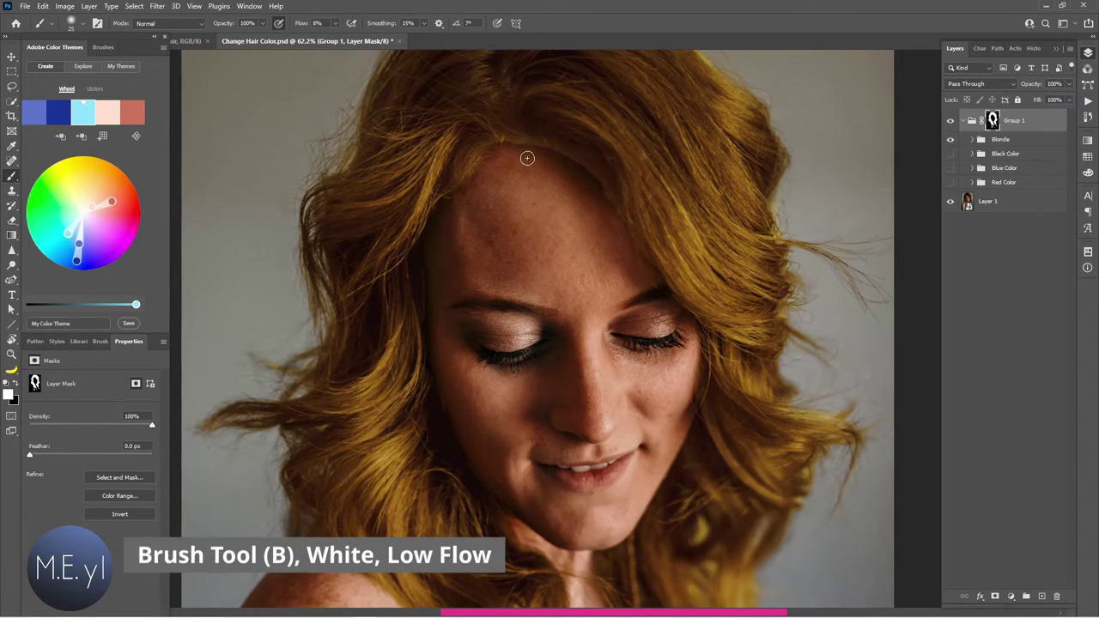
Paint black on the mask along the hairline with an enlarged brush, then fit the image to the window.
key("x")
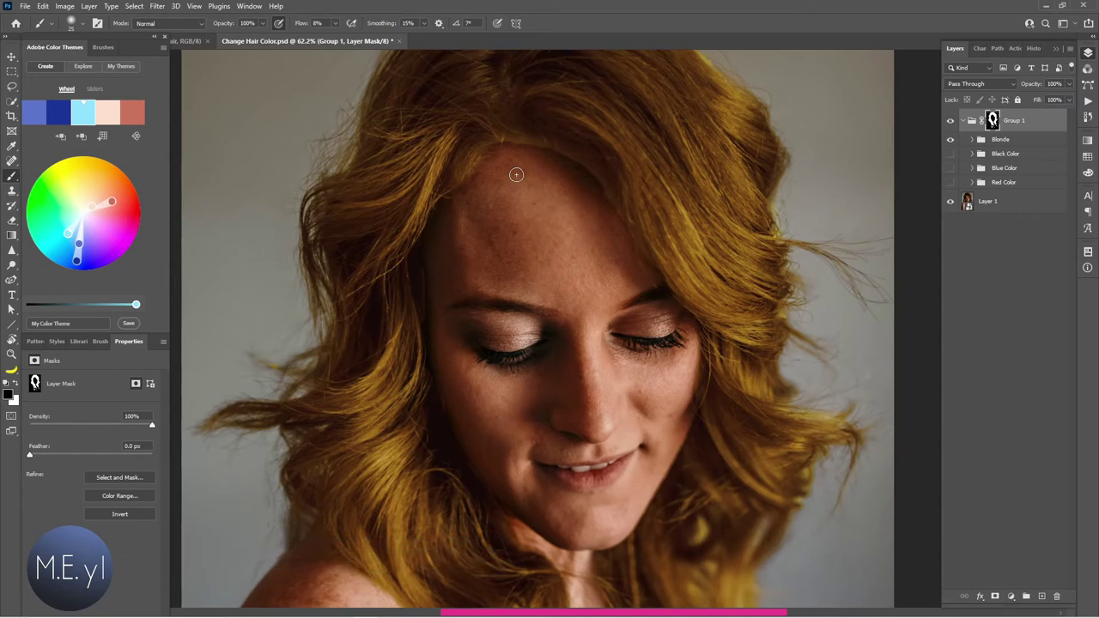
key("x")
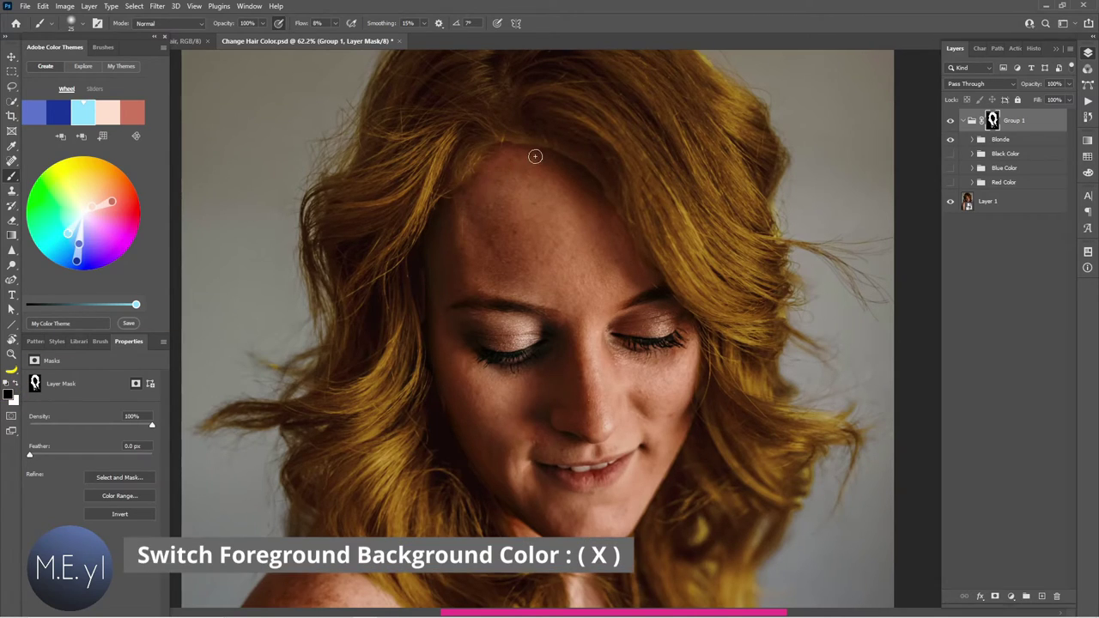
left_click(17, 386)
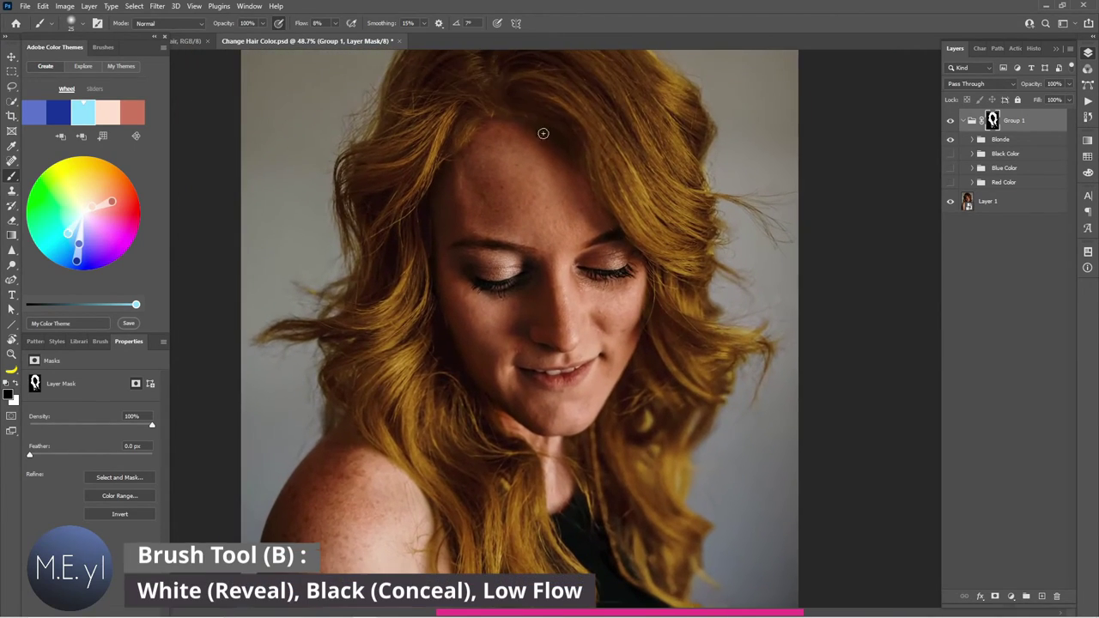
right_click(523, 275)
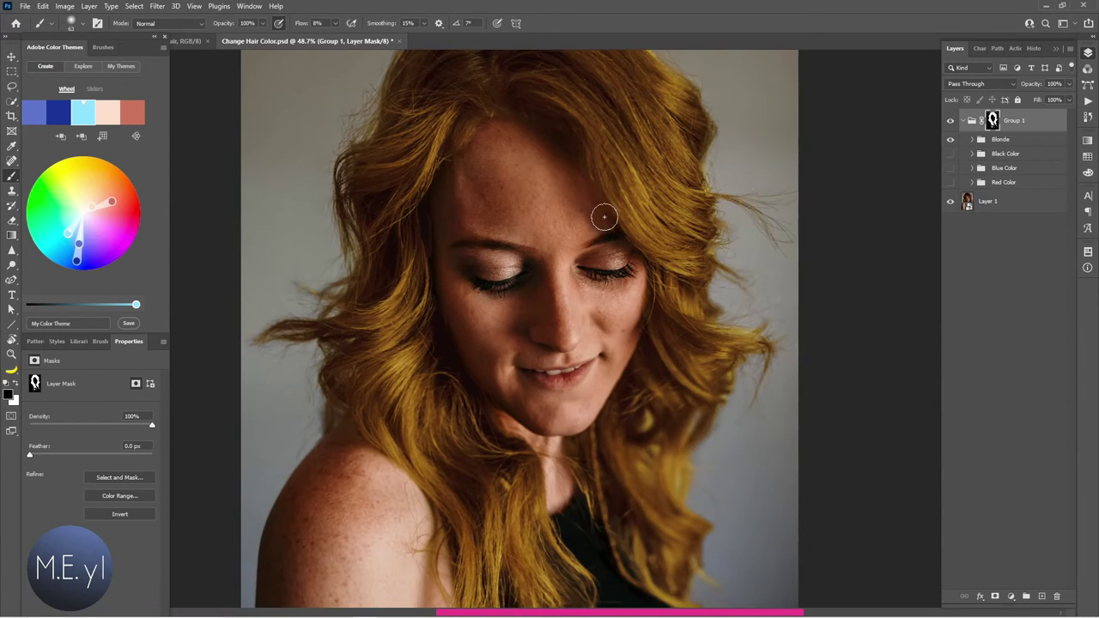
key("ctrl+0")
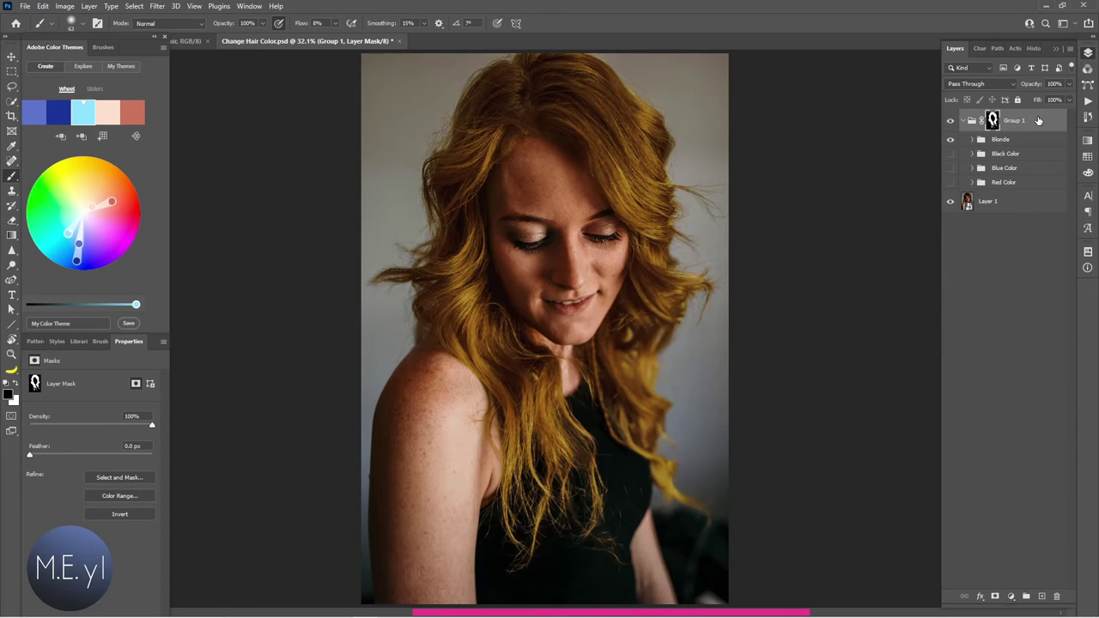
Cycle the Blonde, Blue Color and Black Color groups, ending on Blonde with Layer 1 selected.
left_click(951, 139)
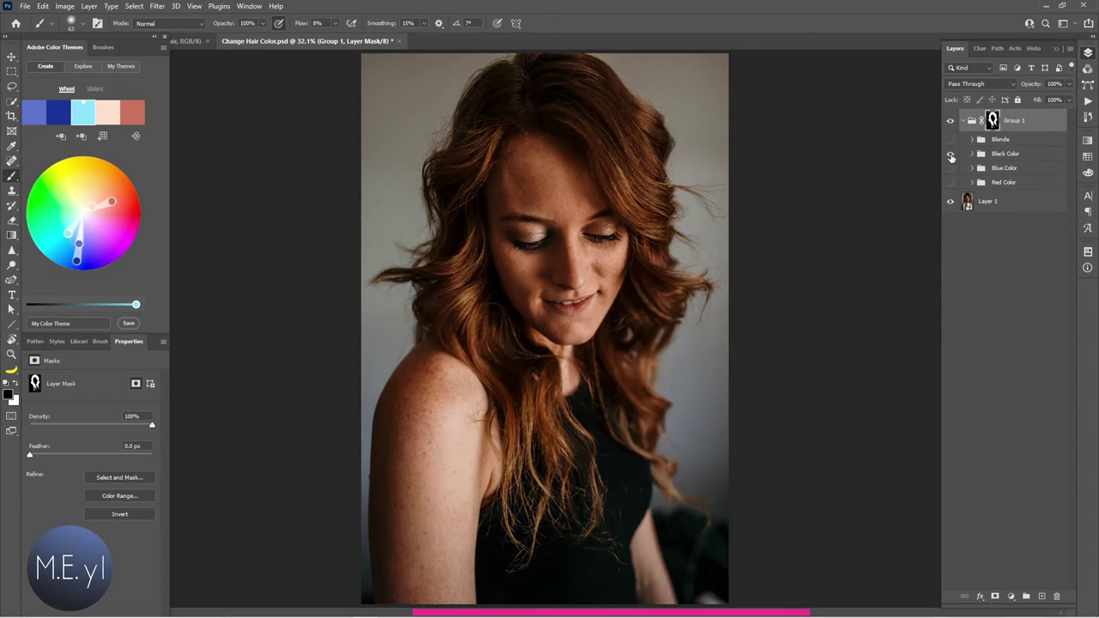
left_click(951, 140)
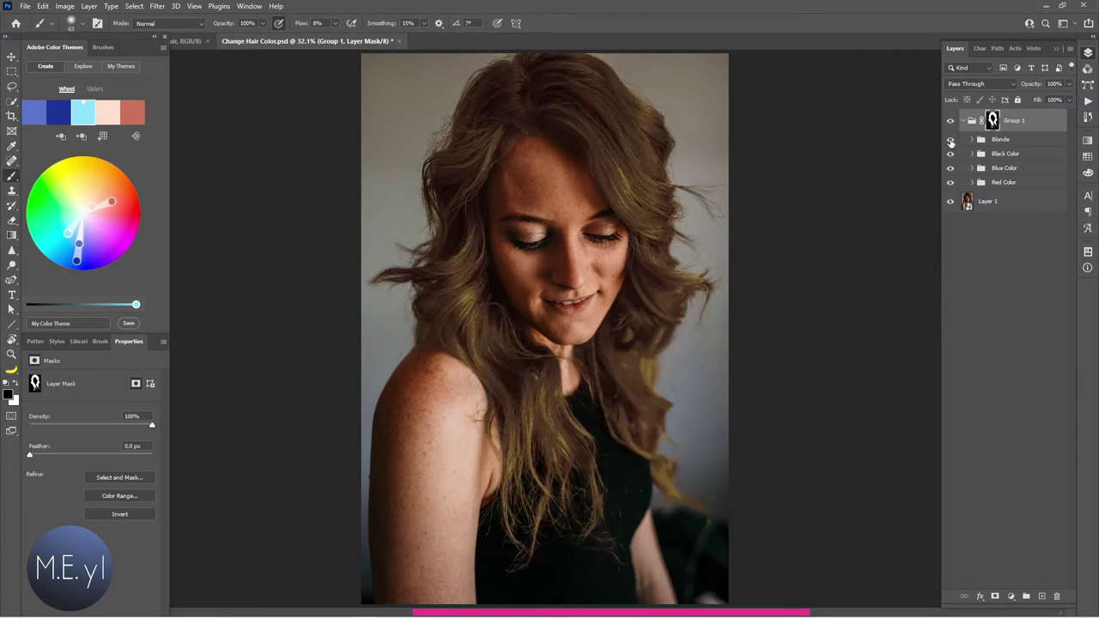
left_click_drag(951, 142, 951, 185)
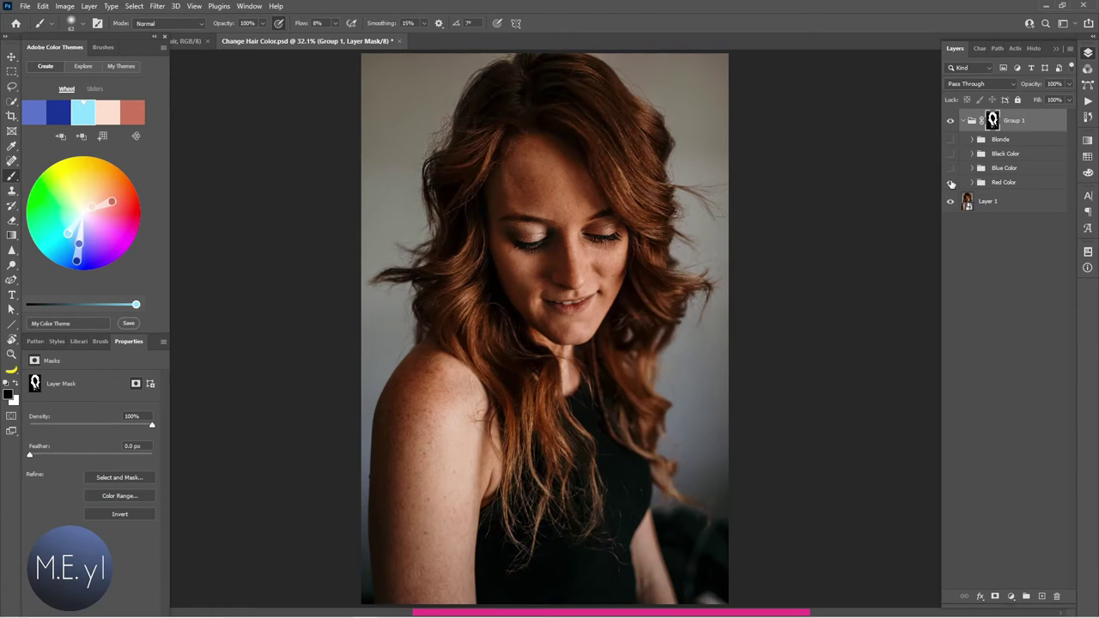
left_click(950, 168)
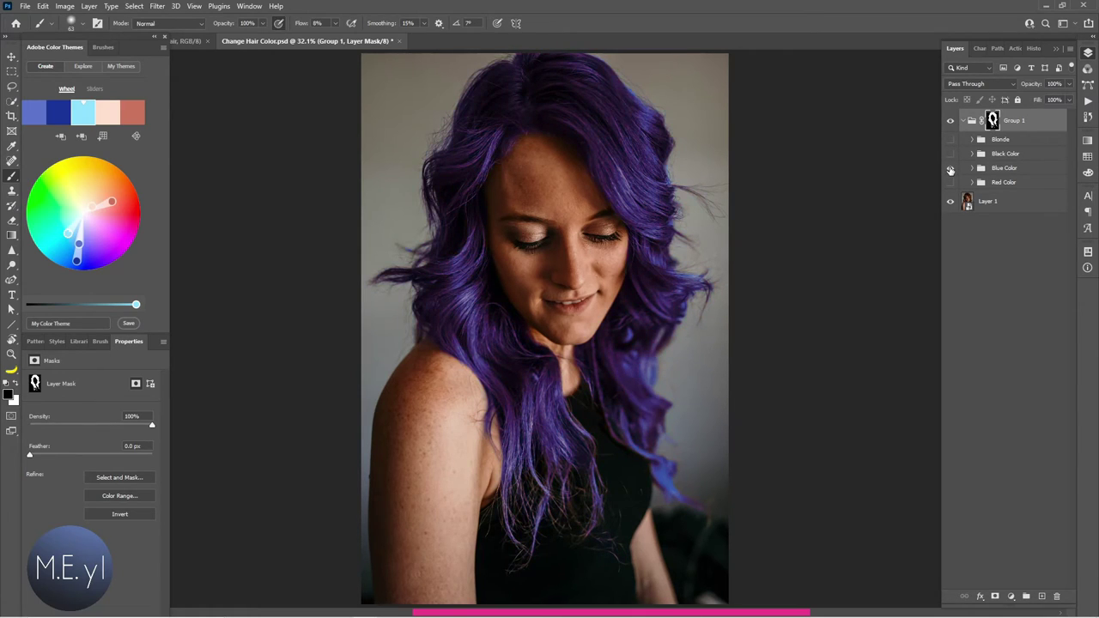
left_click(951, 168)
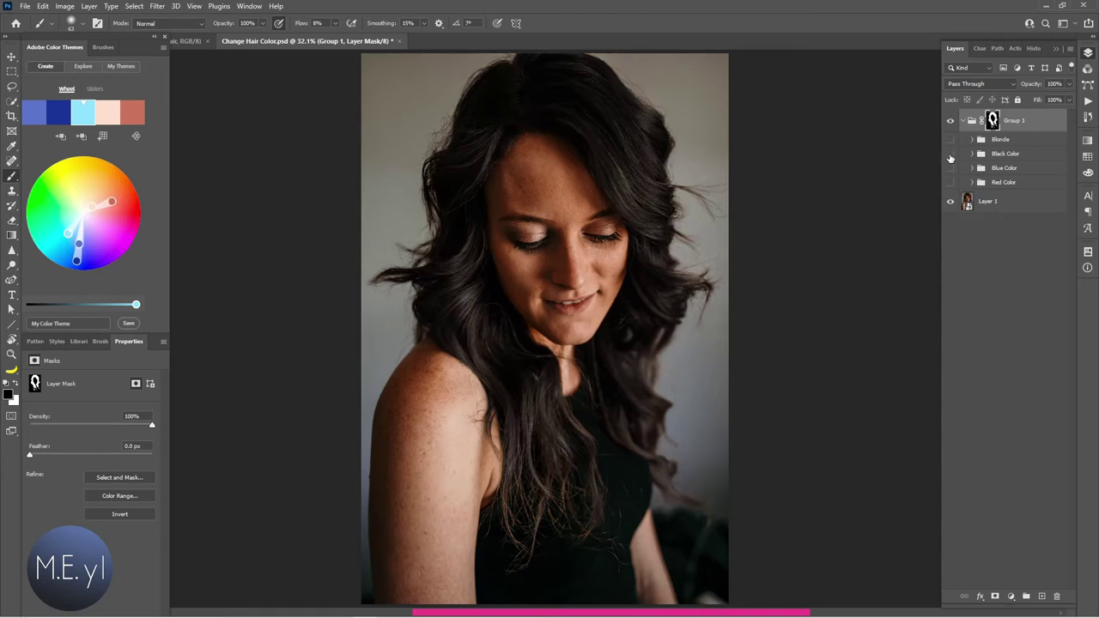
left_click(950, 154)
left_click(951, 140)
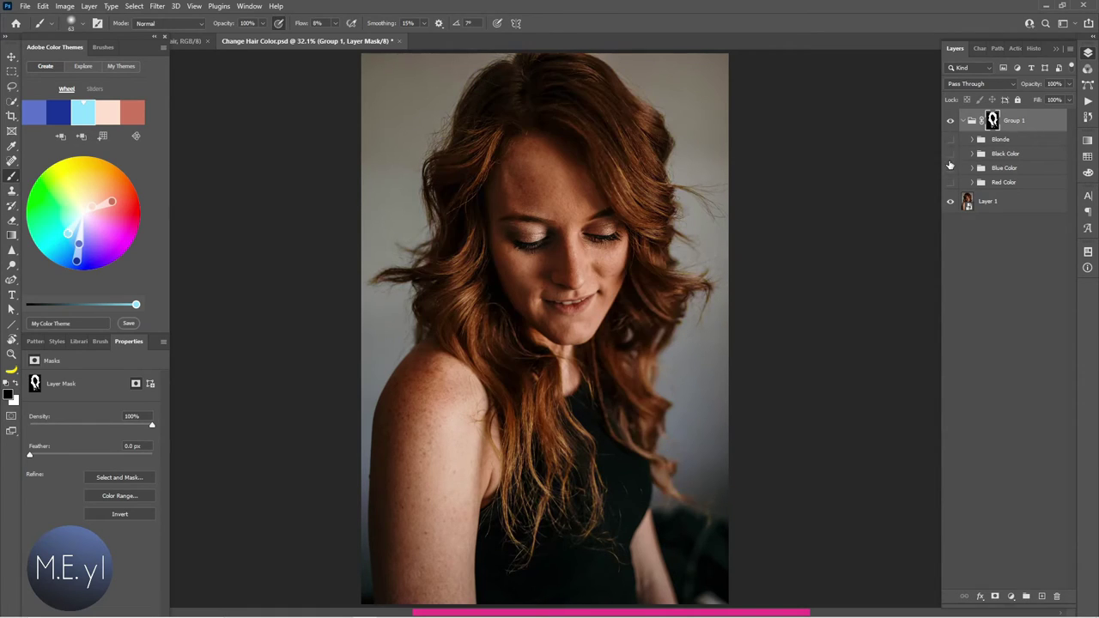
left_click(951, 169)
left_click(951, 169)
left_click(951, 140)
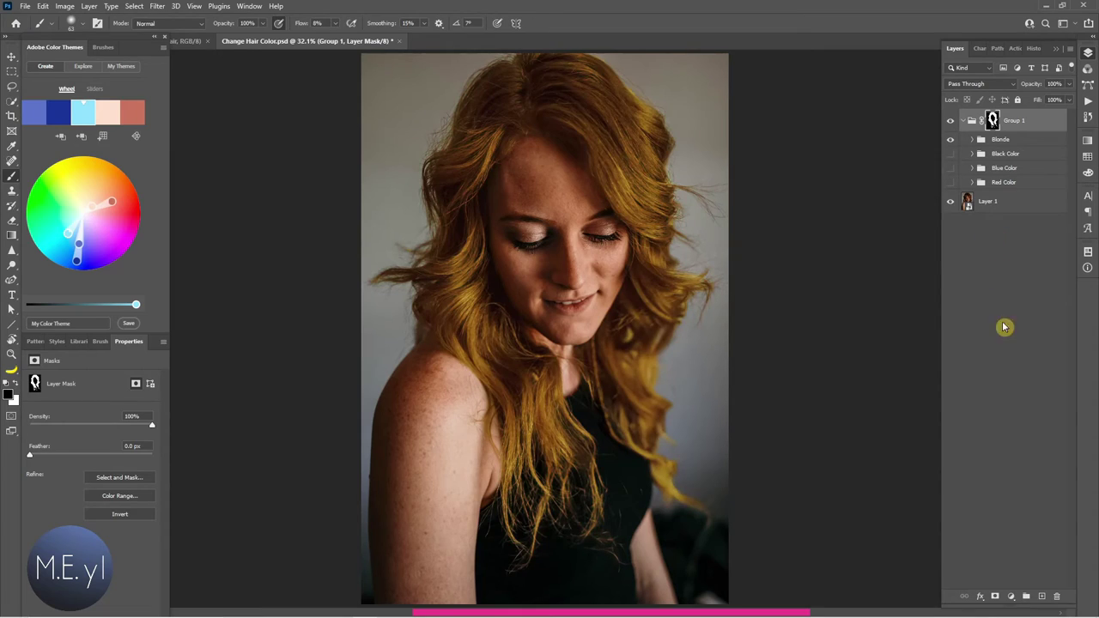
left_click(1003, 208)
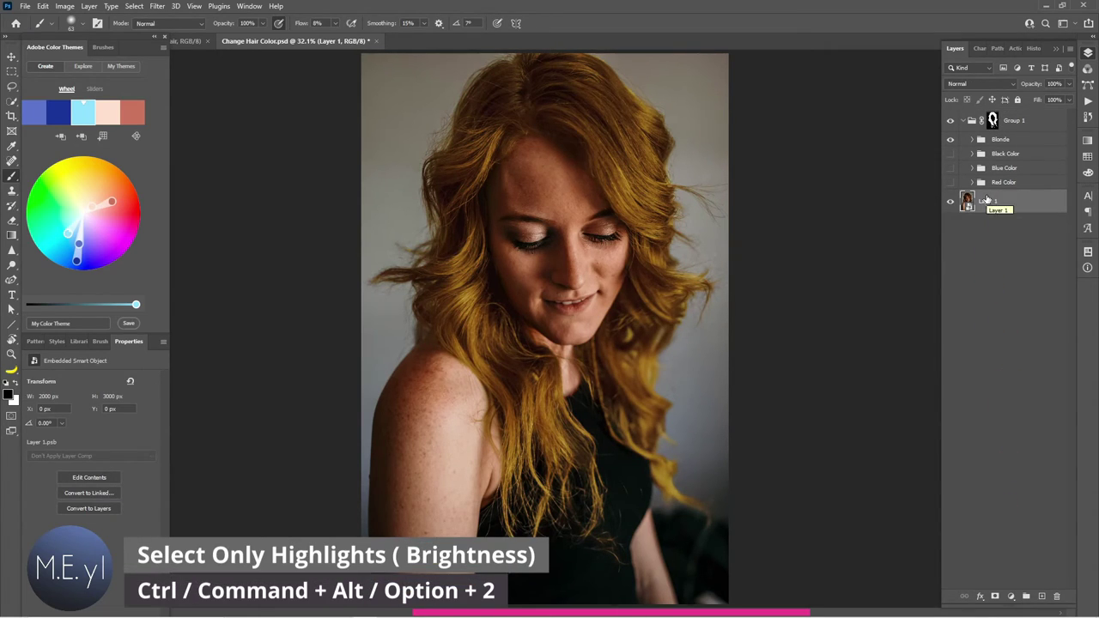
Select Layer 1's highlights (Ctrl+Alt+2) and copy them to a new Layer 2.
key("ctrl+alt+2")
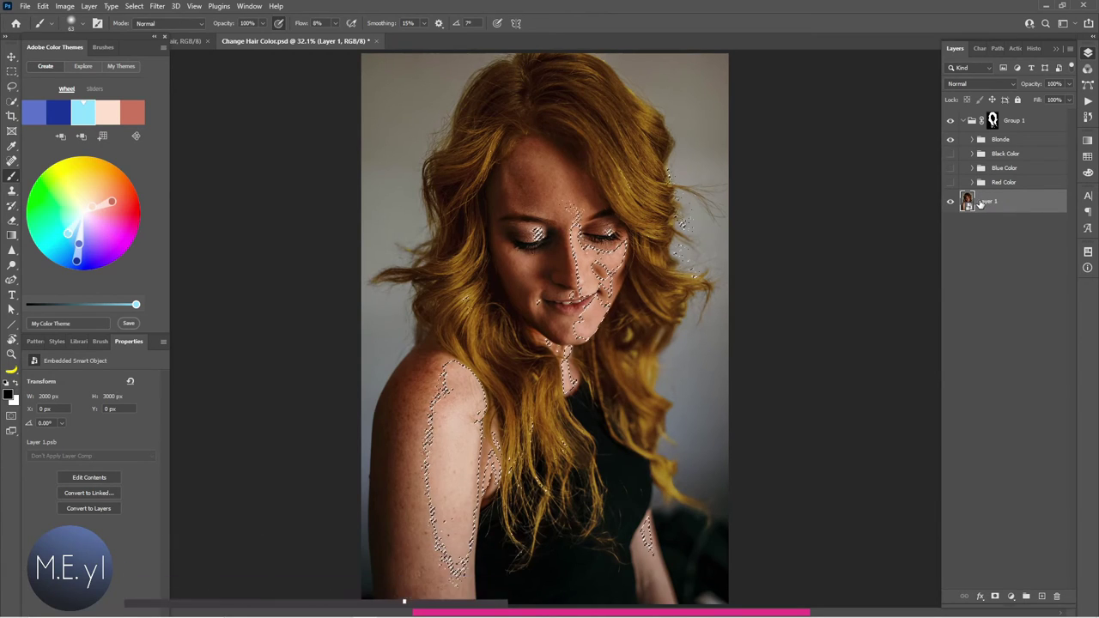
key("ctrl+j")
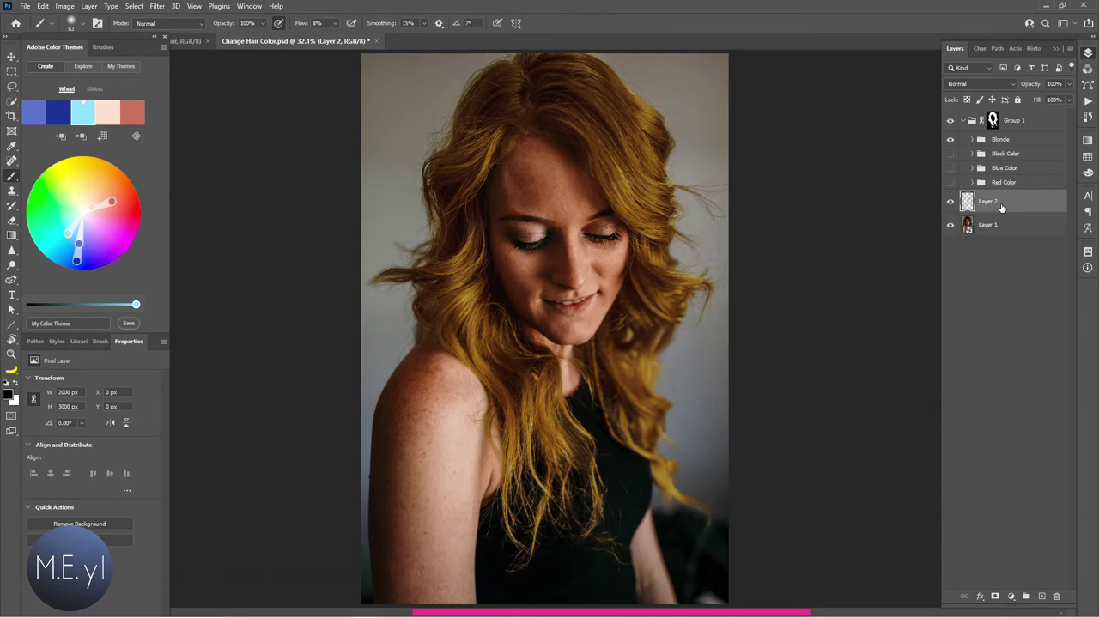
left_click(951, 225)
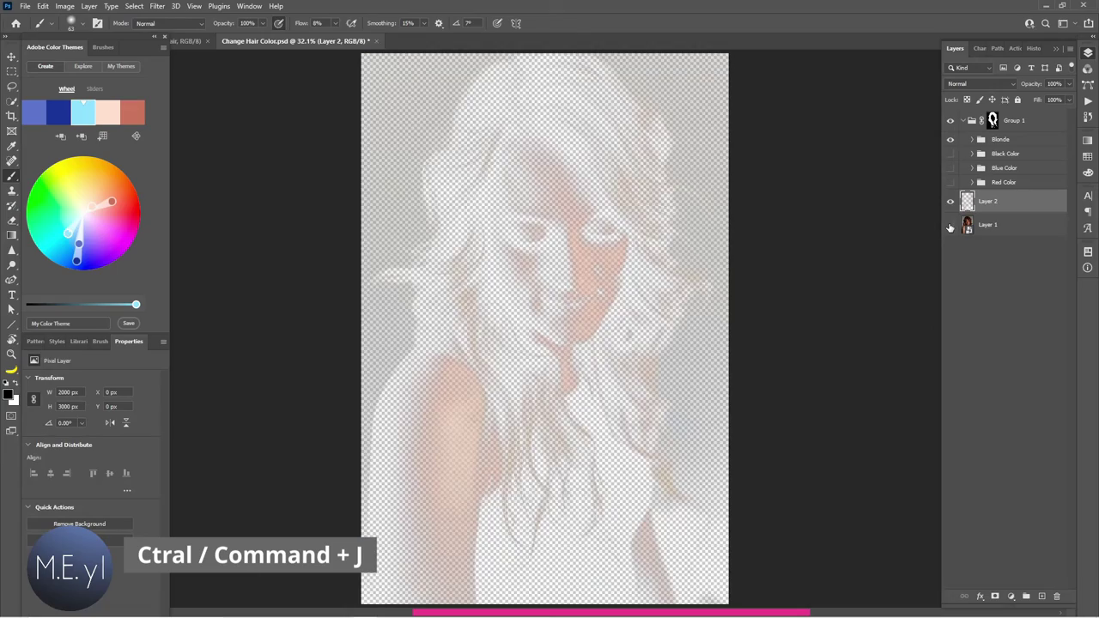
left_click_drag(650, 311, 615, 293)
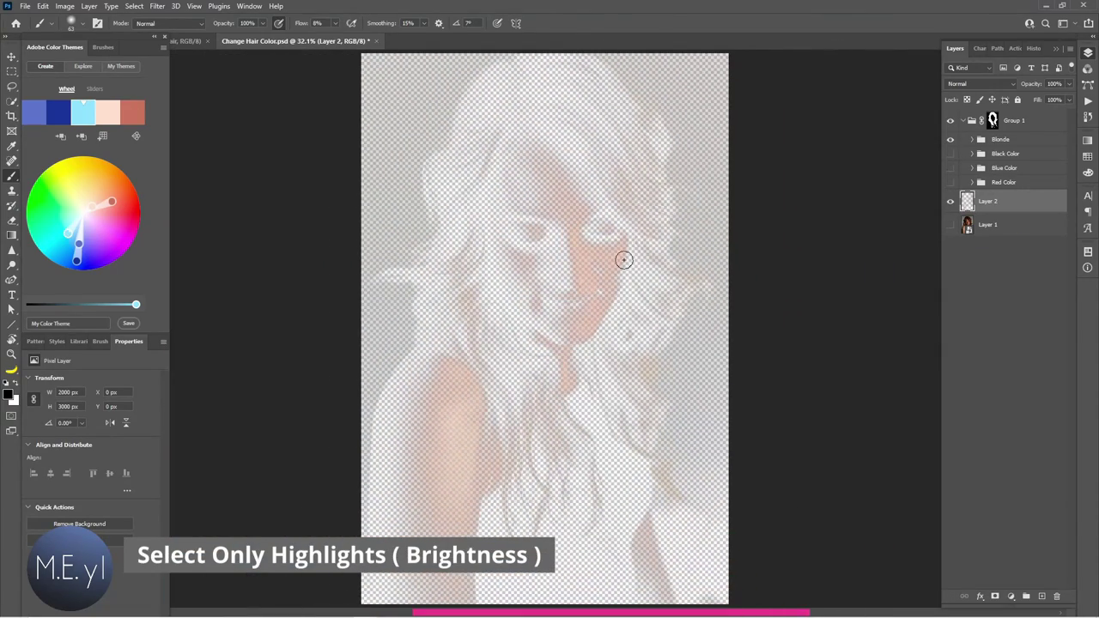
left_click(951, 225)
Move Layer 2 to the top of Group 1 and switch from Blonde to Black Color hair.
left_click_drag(996, 203, 1000, 138)
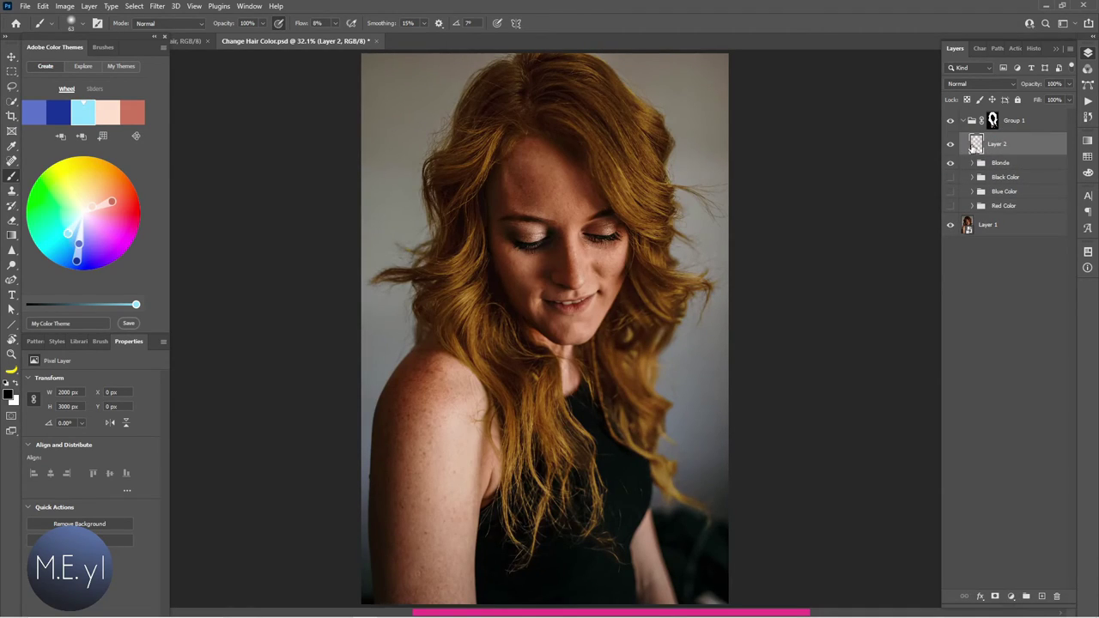
left_click(953, 145)
left_click(951, 145)
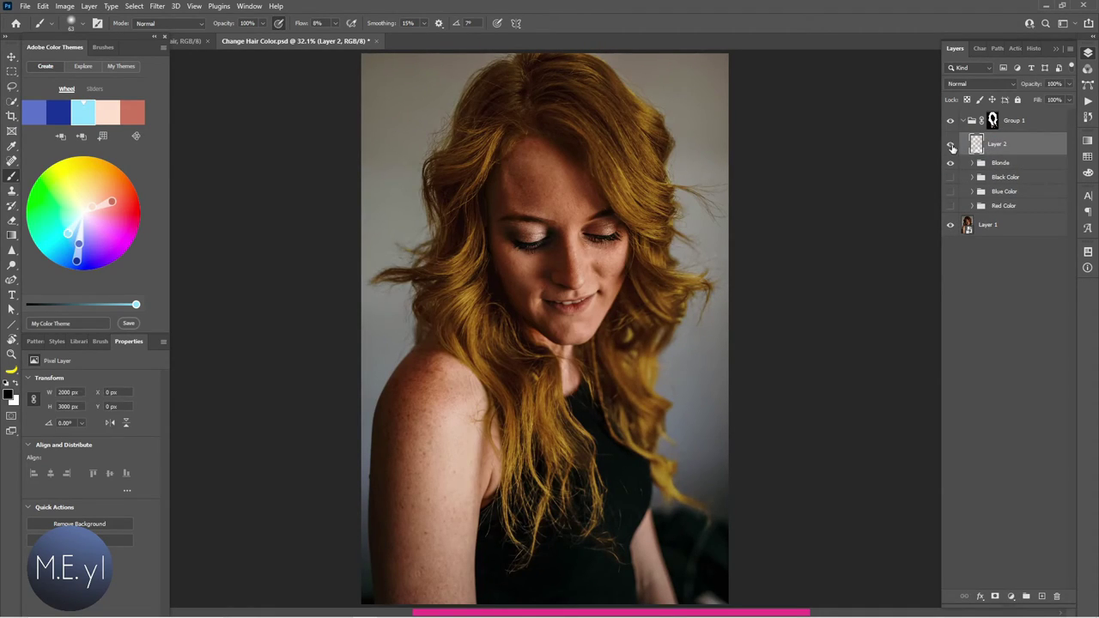
left_click(951, 163)
left_click(951, 178)
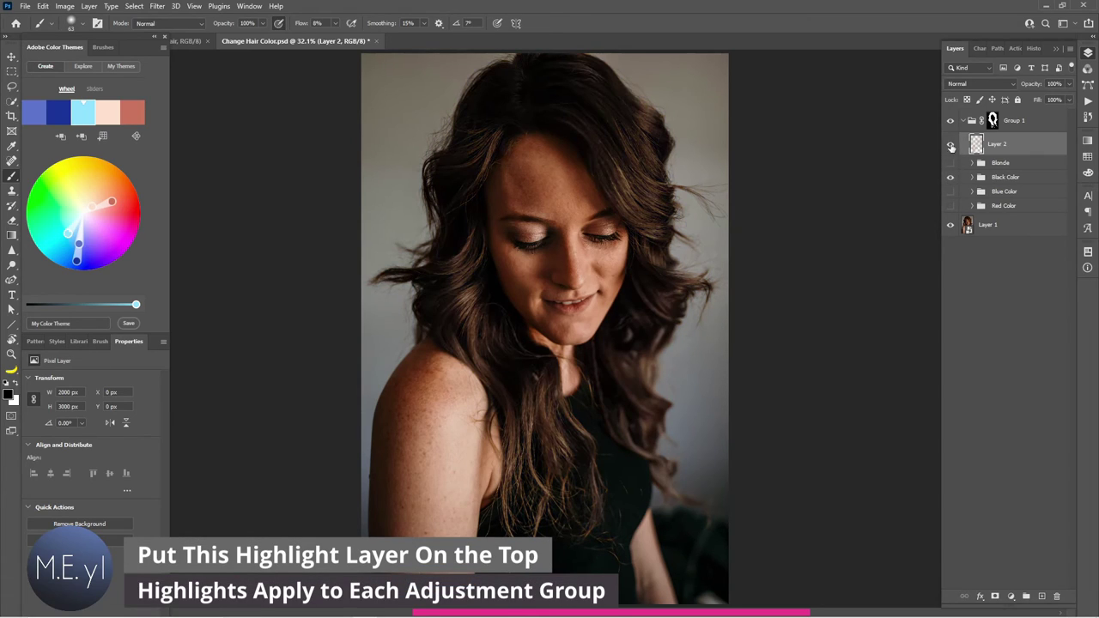
left_click(950, 146)
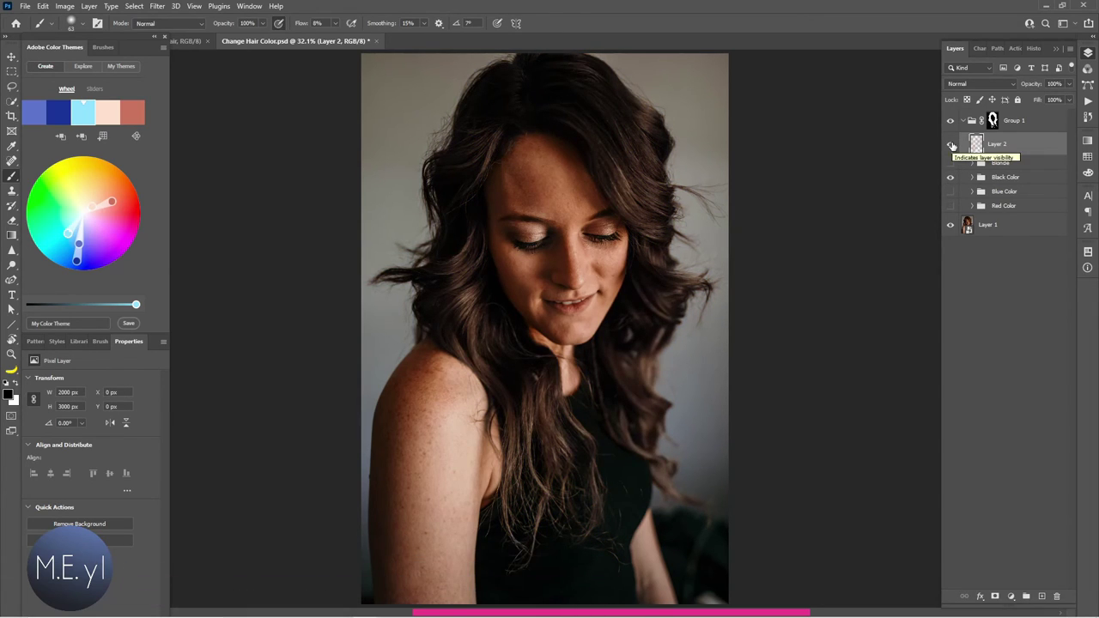
left_click(951, 145)
left_click(951, 146)
Set Layer 2's blend mode to Screen and toggle it to judge the effect.
left_click(985, 86)
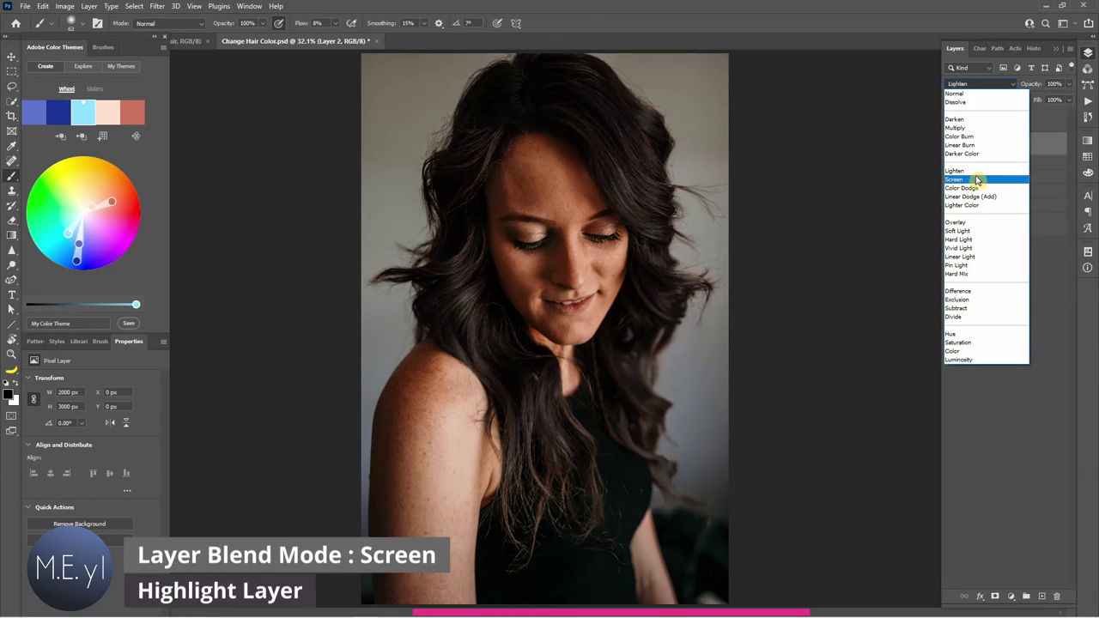
left_click(974, 179)
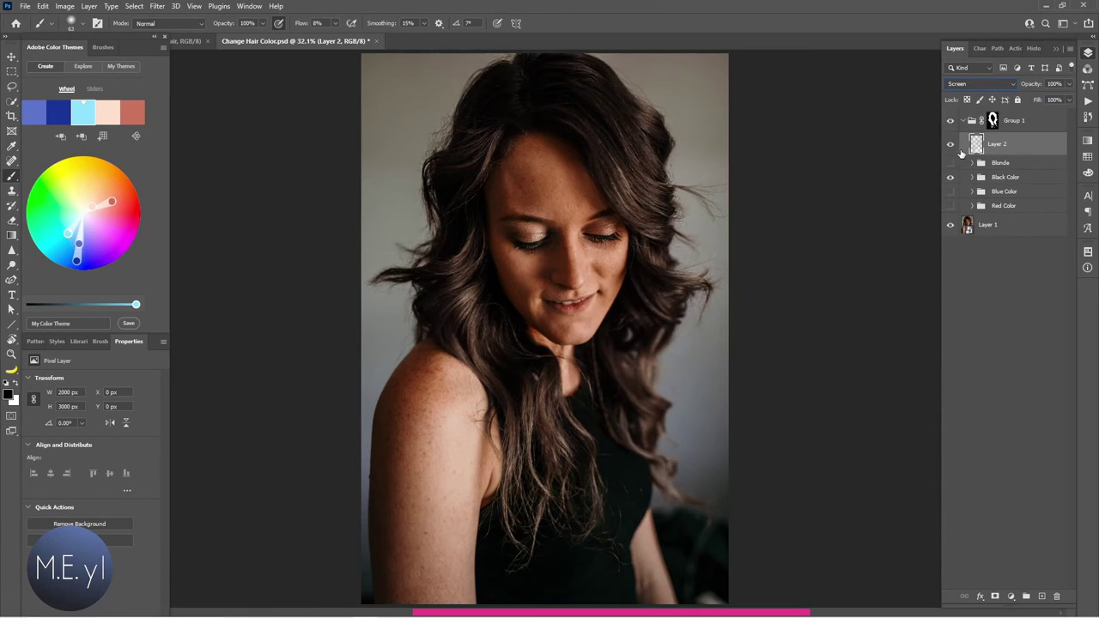
left_click(951, 144)
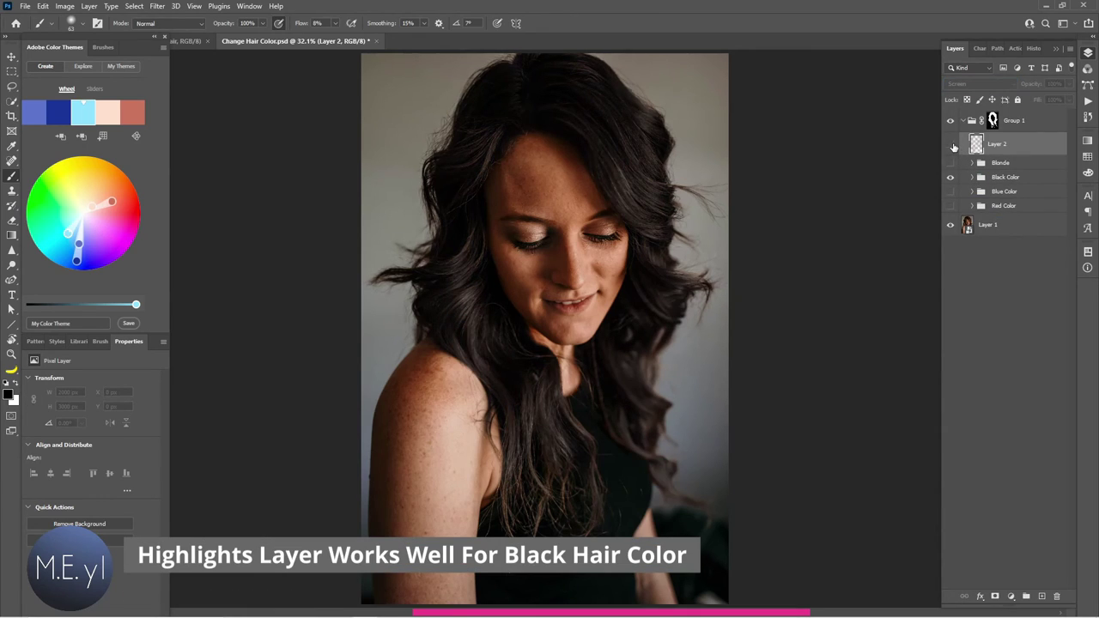
left_click(951, 145)
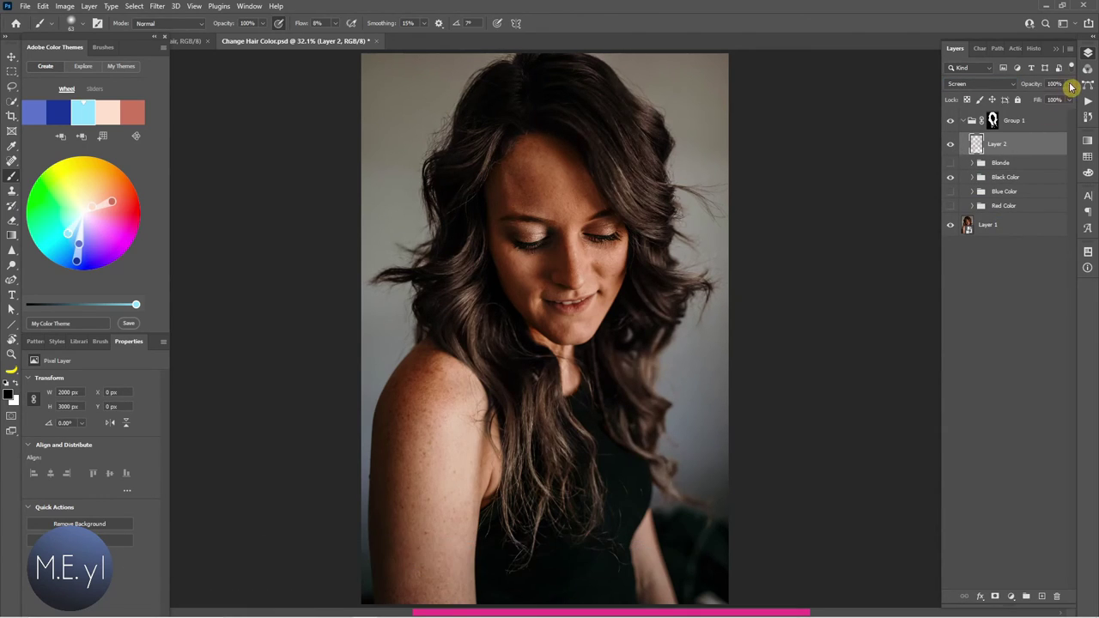
Lower Layer 2's opacity to 32% and compare it hidden and shown.
left_click(1069, 85)
left_click_drag(1066, 102, 1037, 103)
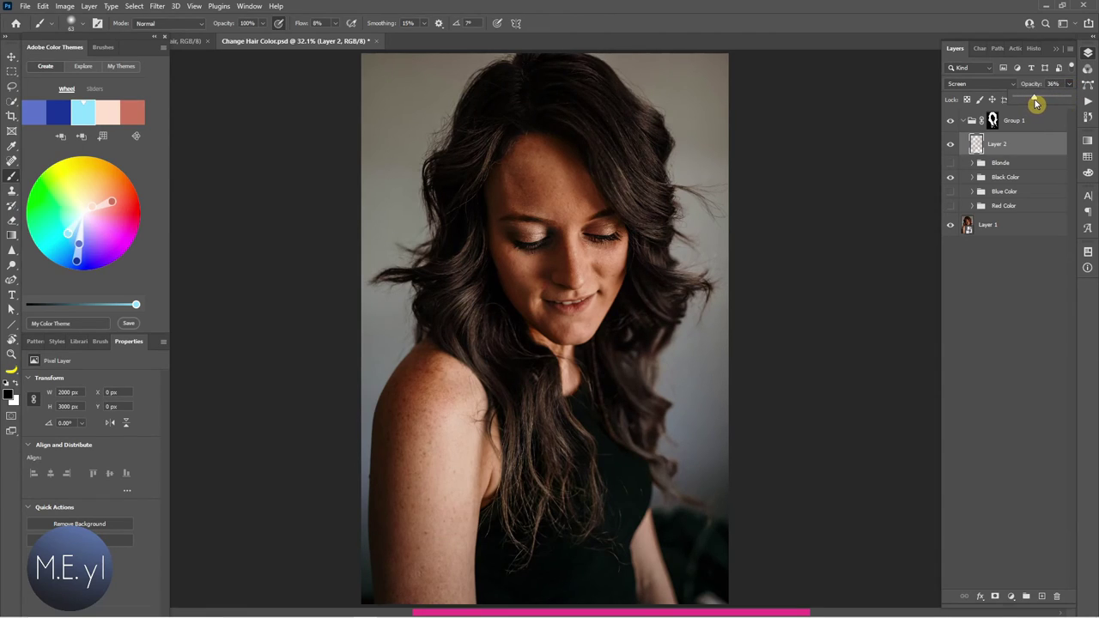
left_click(951, 144)
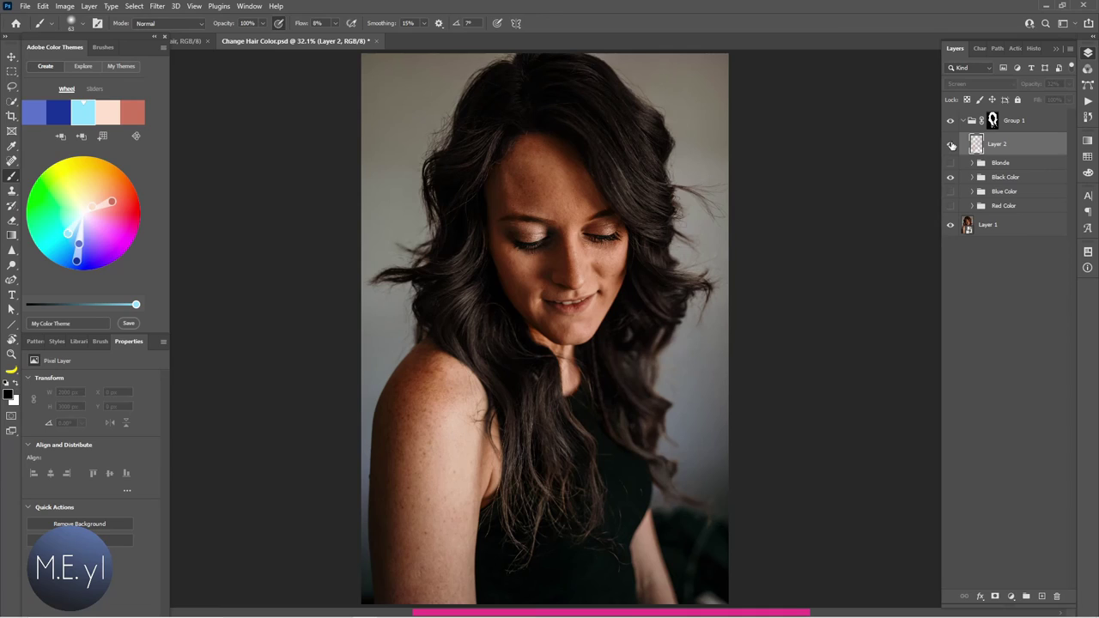
left_click(951, 144)
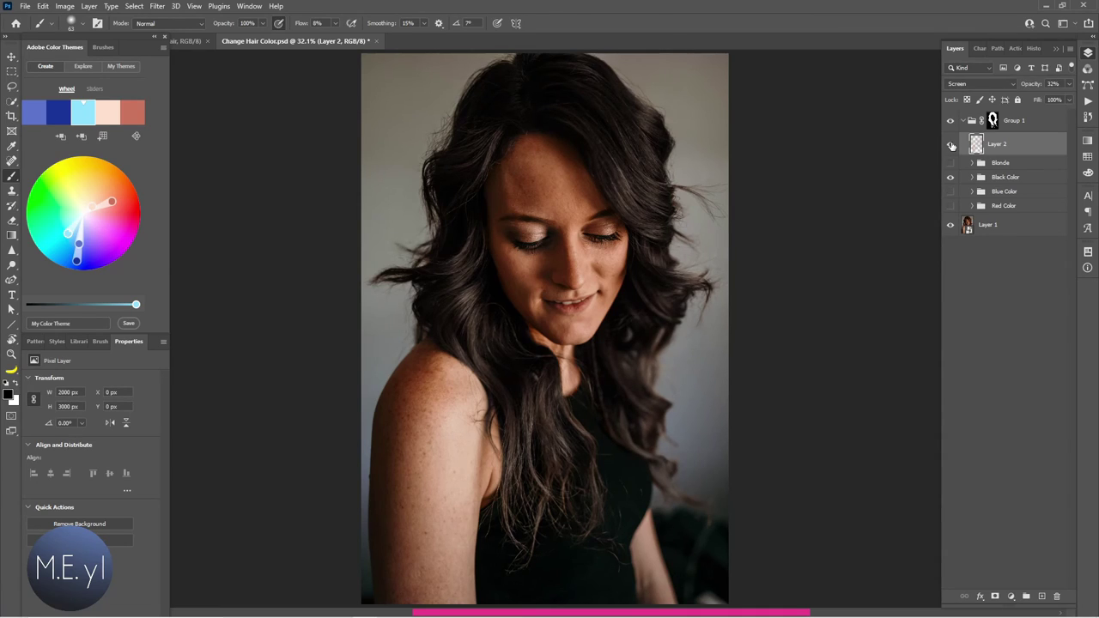
left_click(951, 177)
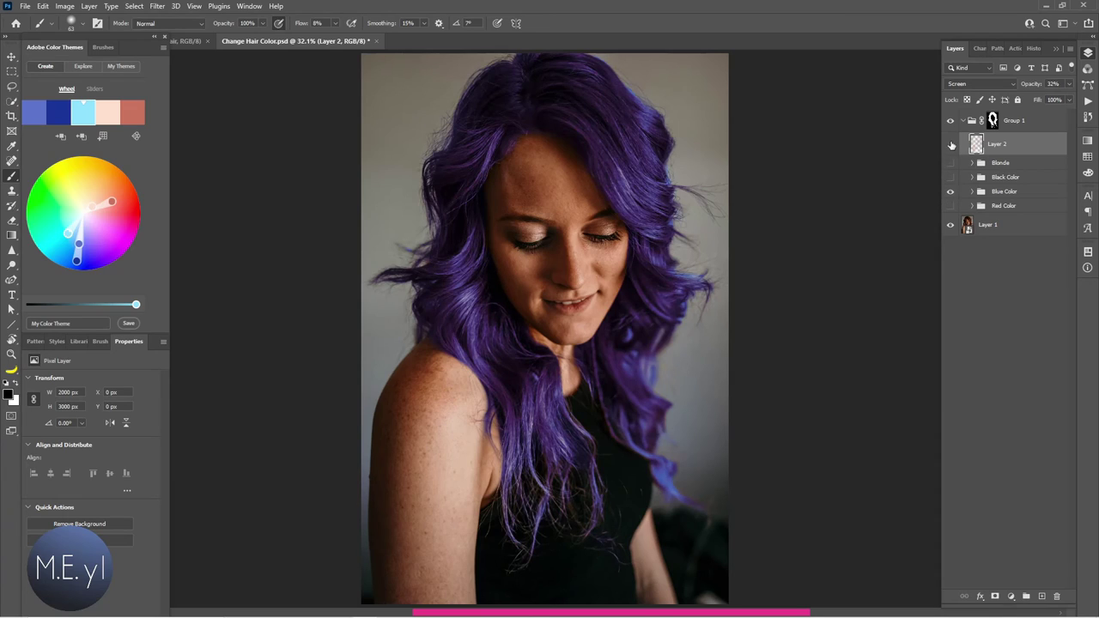
left_click(951, 144)
left_click(950, 191)
left_click(950, 145)
left_click(951, 145)
left_click(950, 162)
left_click(951, 145)
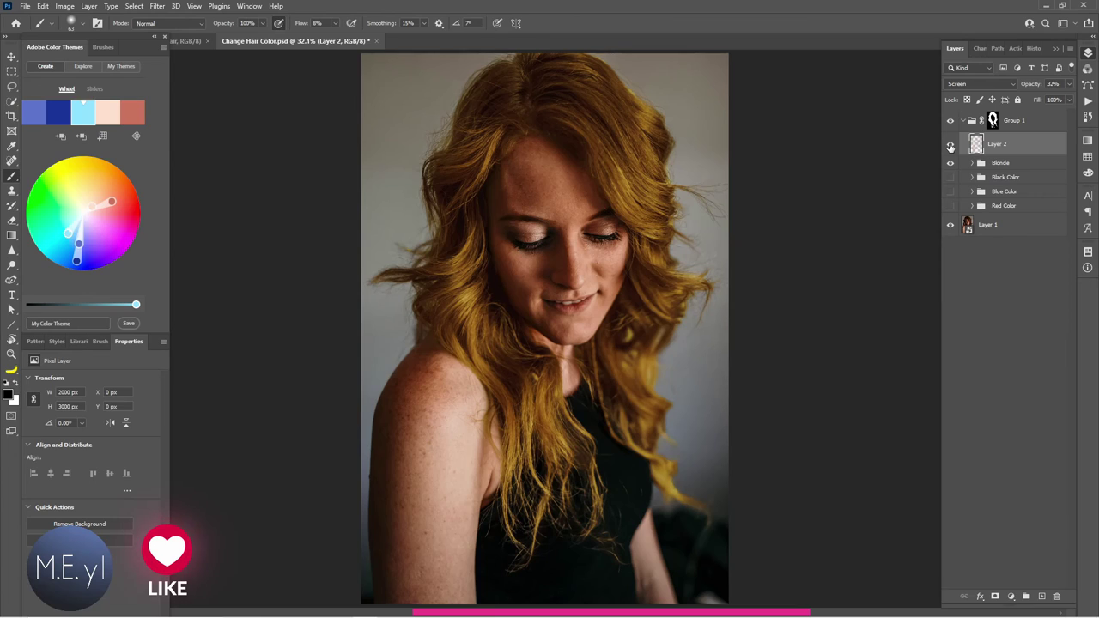
left_click(950, 163)
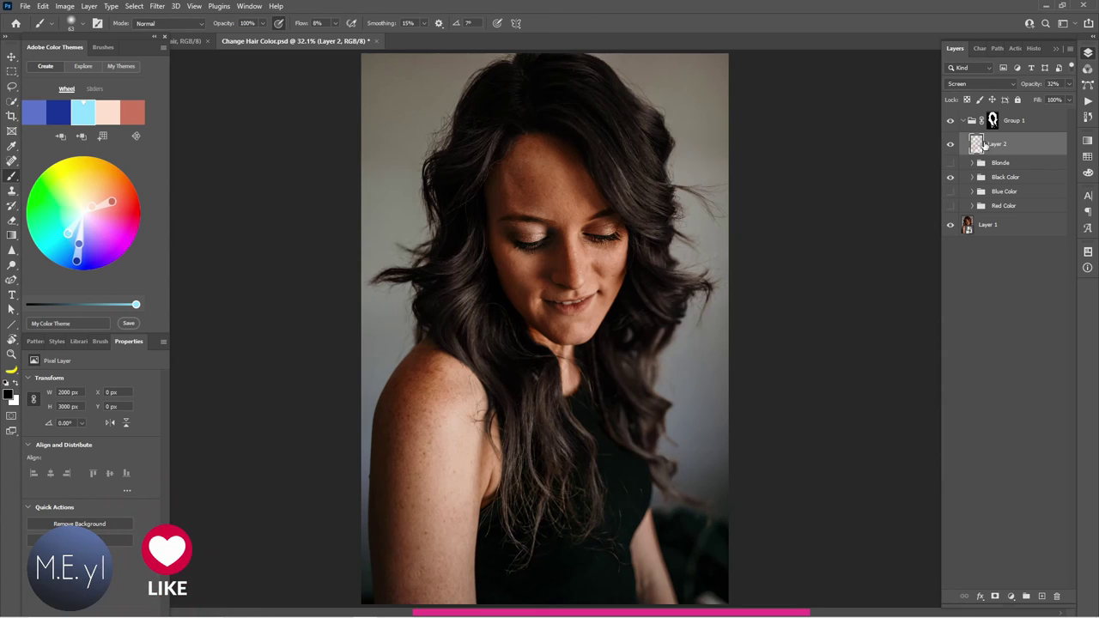
Rename Layer 2 to 'Highlights', then hide Black Color and show the Blonde group.
double_click(997, 145)
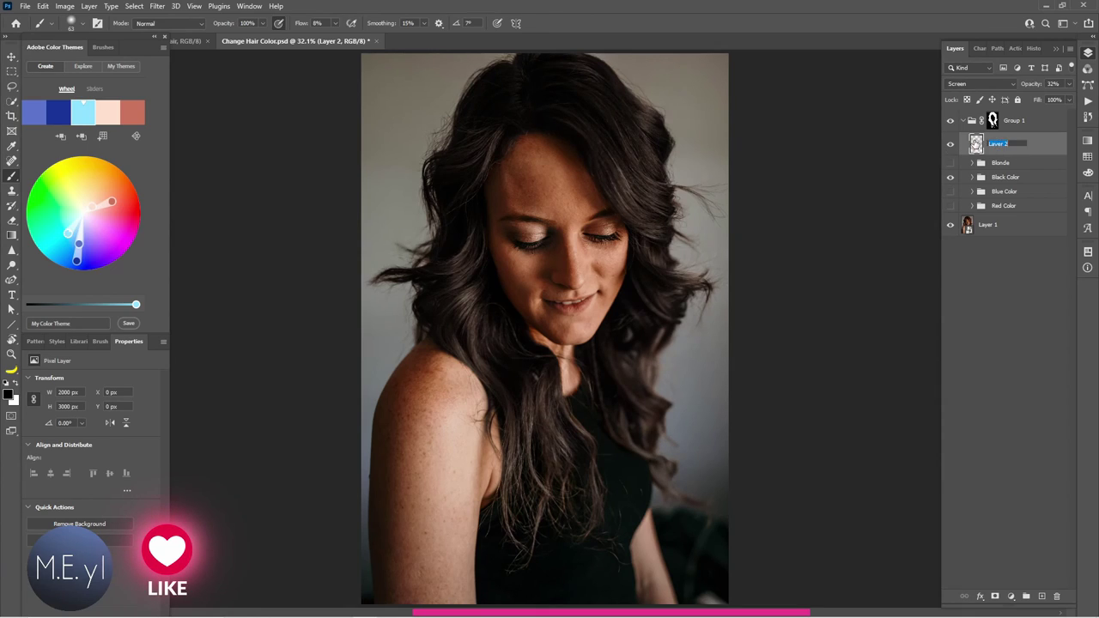
type("Highlights")
key("Return")
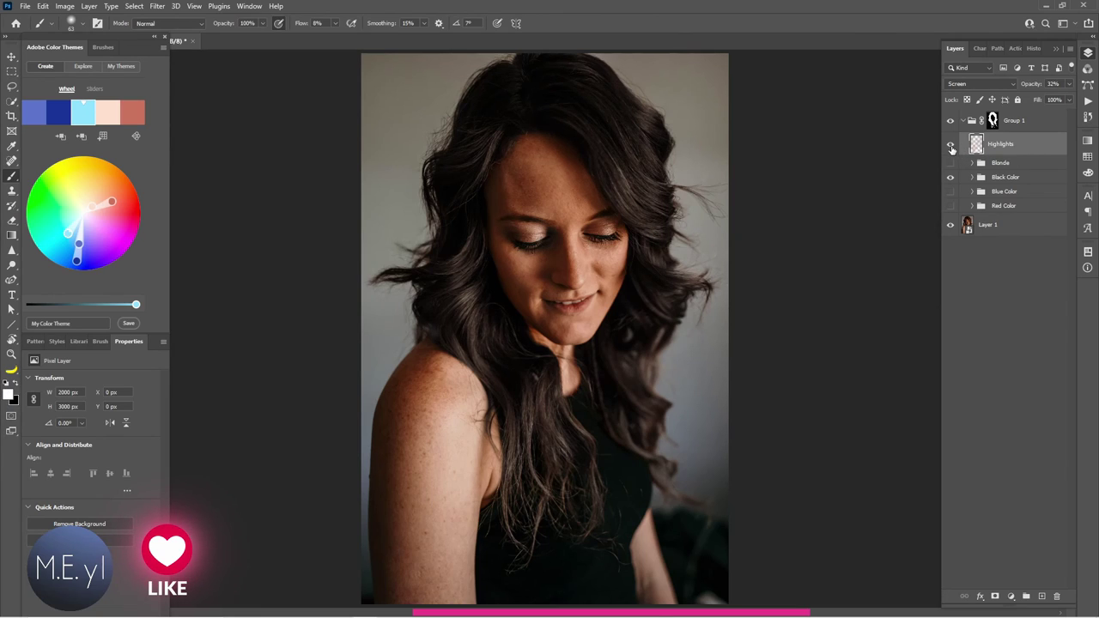
left_click(951, 177)
left_click(950, 162)
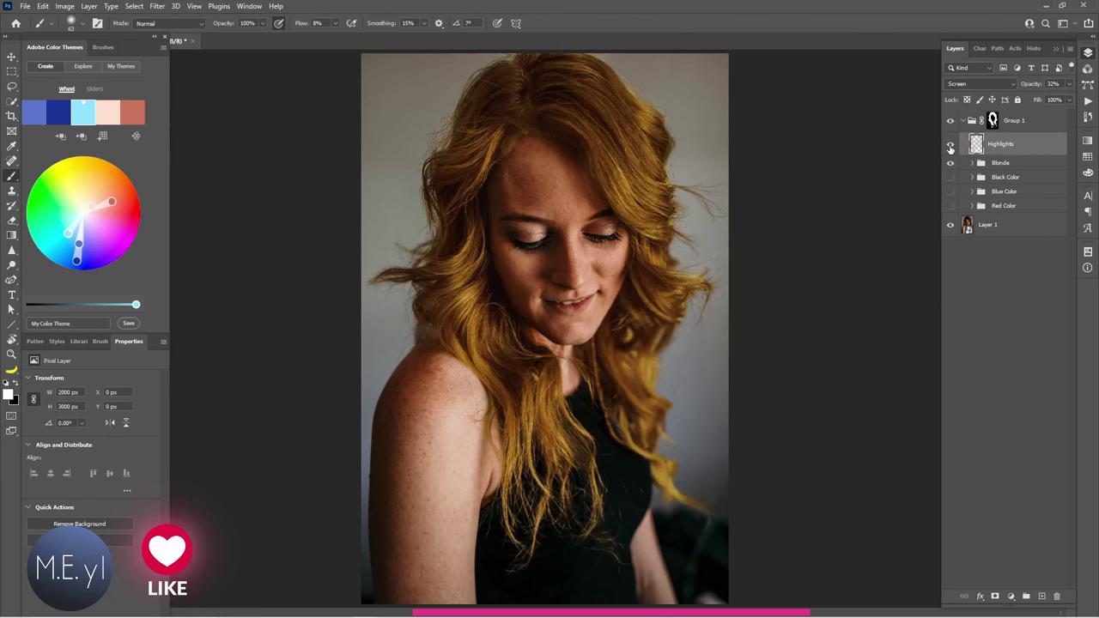